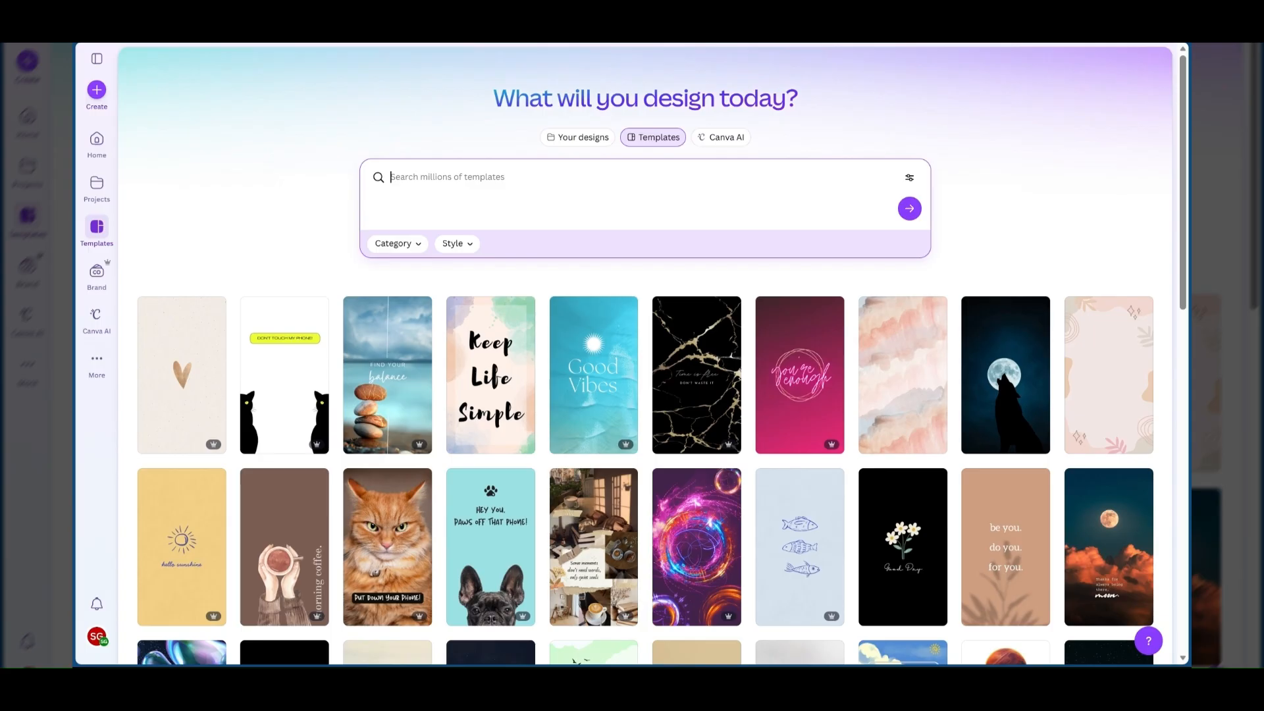
# Search the template library for "mobile phone wallpaper".
pyautogui.write('mobile')
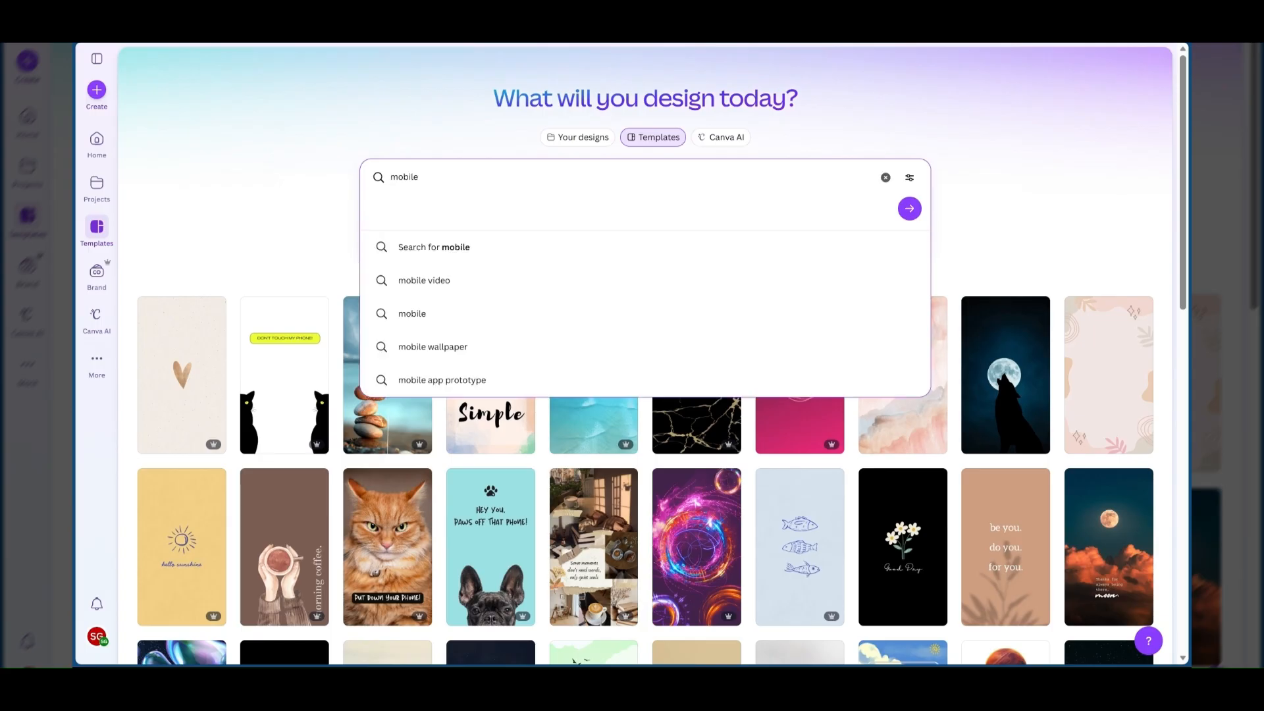
pyautogui.write(' wll')
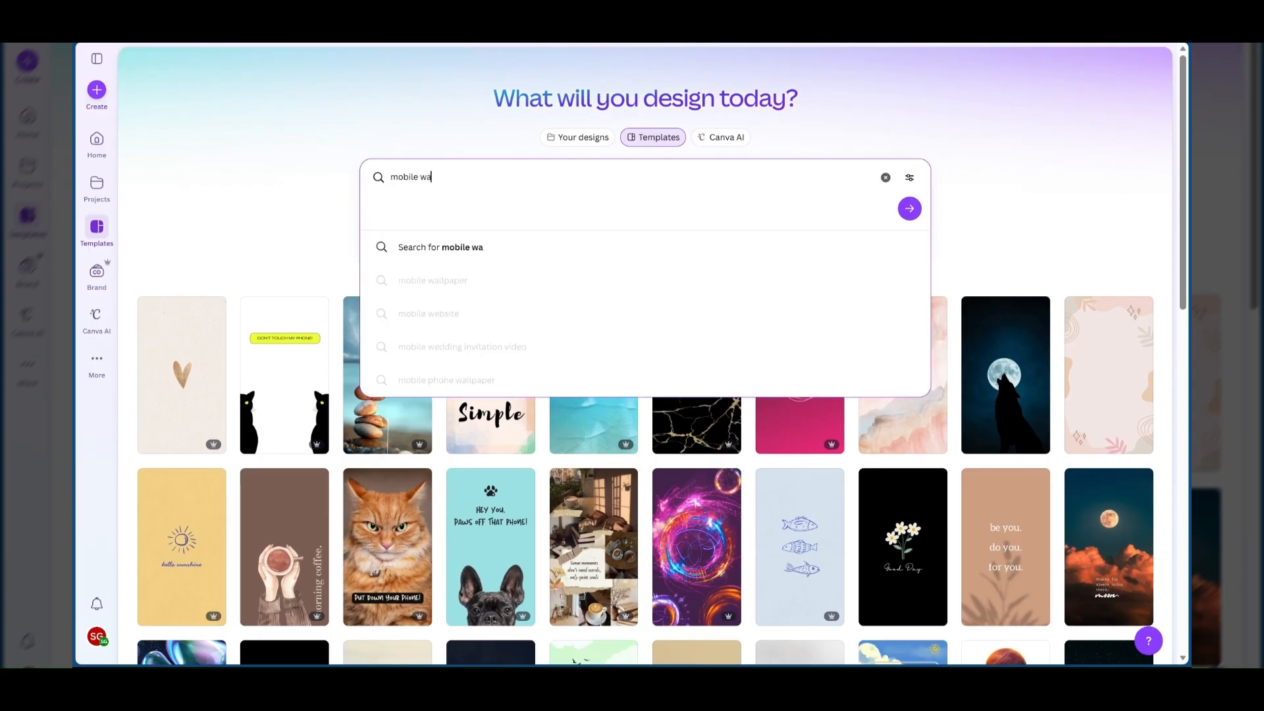
pyautogui.write('ll')
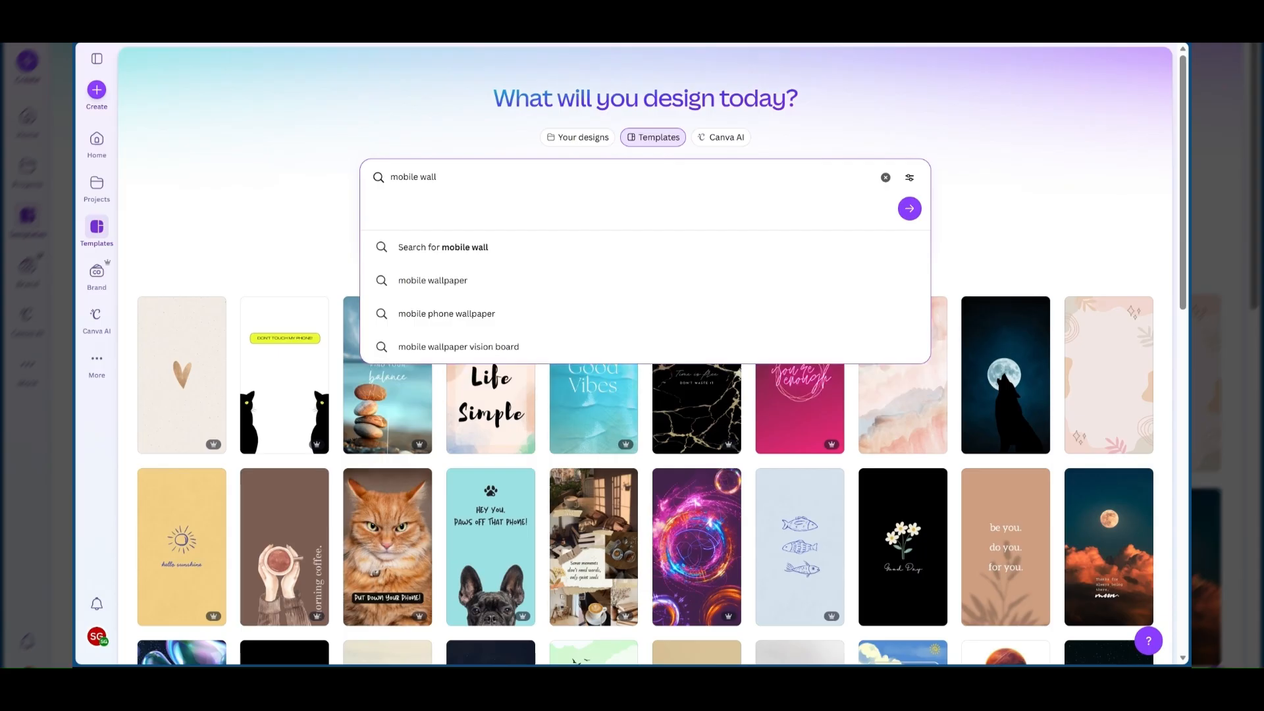
pyautogui.click(433, 315)
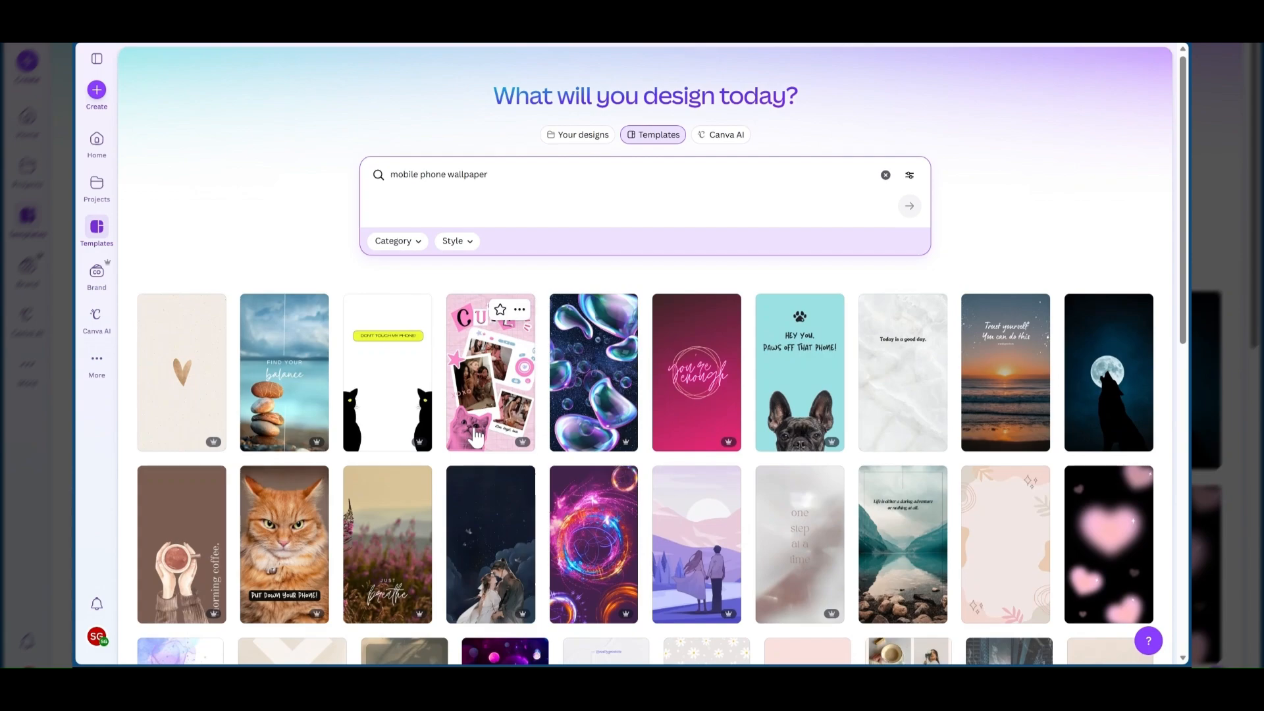
# Browse the phone wallpaper template results to compare the available designs and spot a simple one to customize.
pyautogui.scroll(-3, 476, 434)
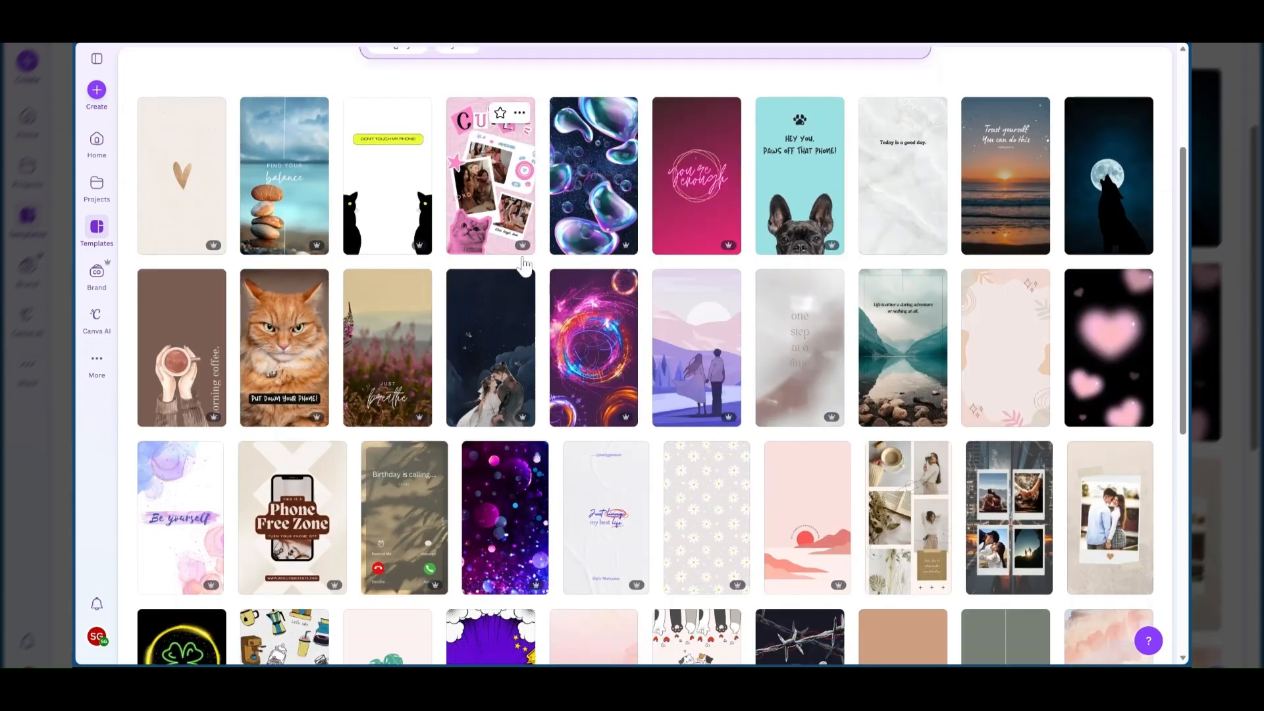
pyautogui.scroll(-7, 525, 266)
pyautogui.scroll(-1, 482, 374)
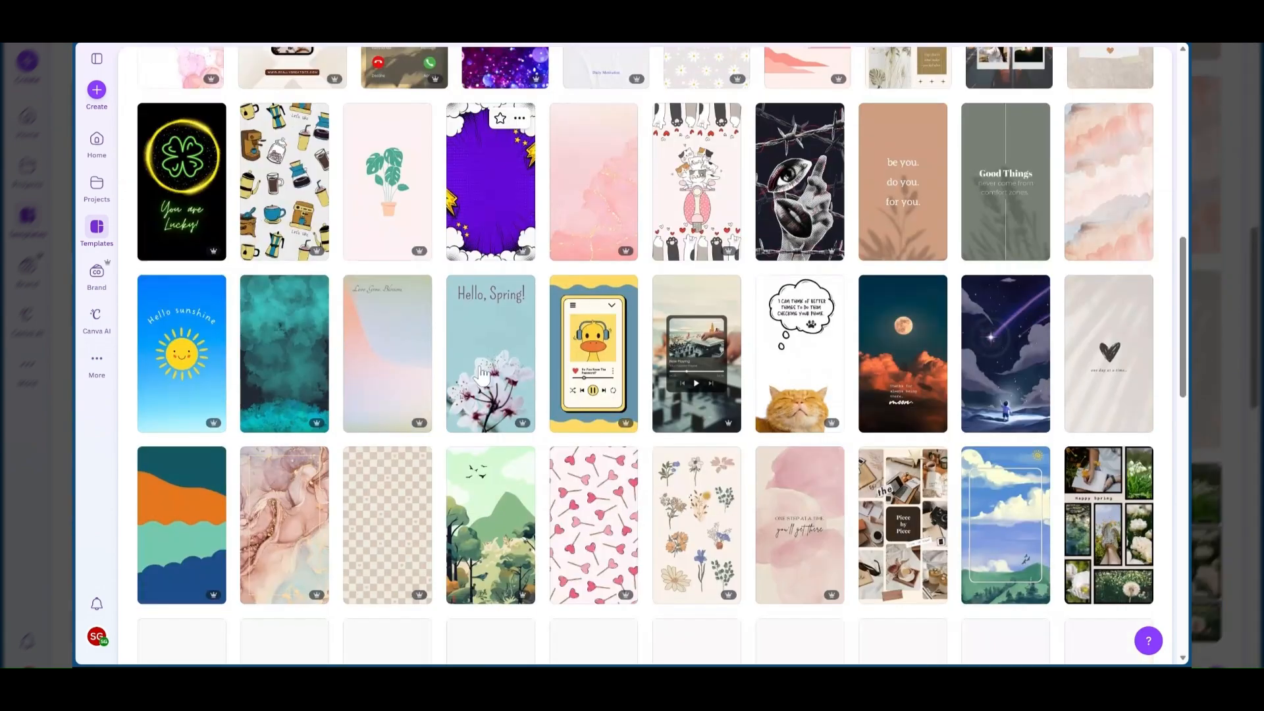
pyautogui.scroll(-5, 520, 335)
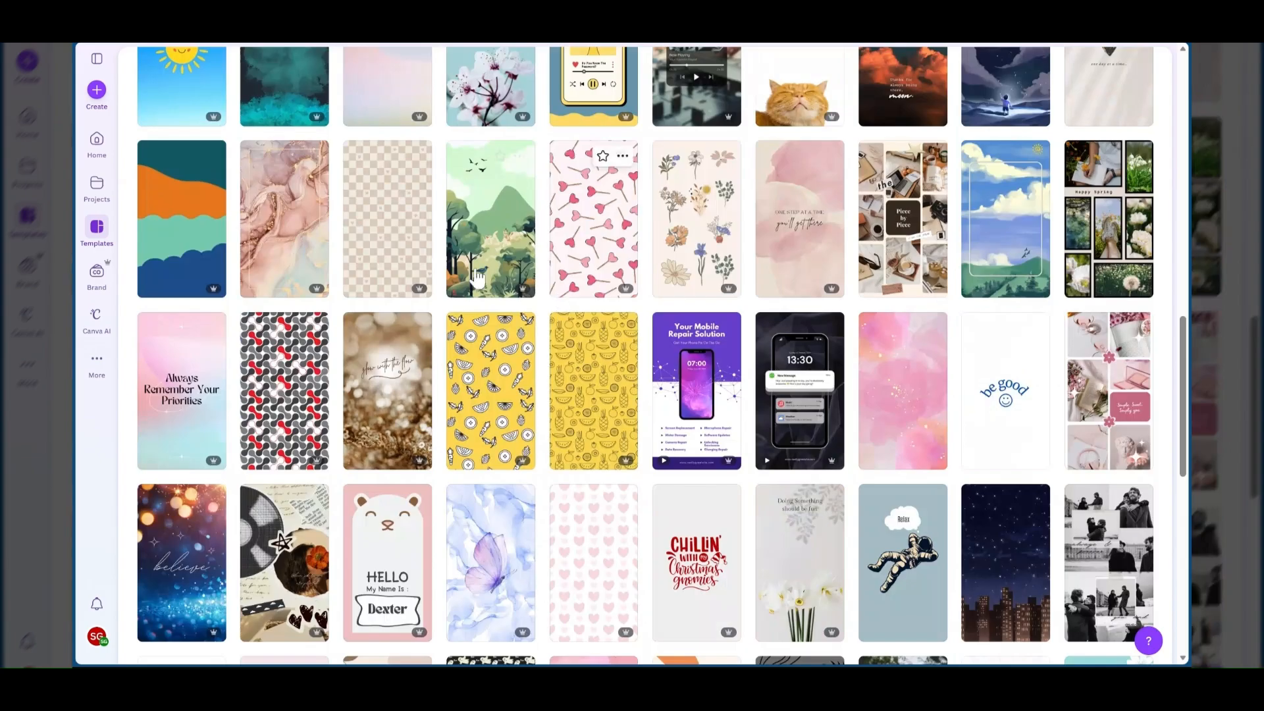
pyautogui.scroll(-6, 490, 259)
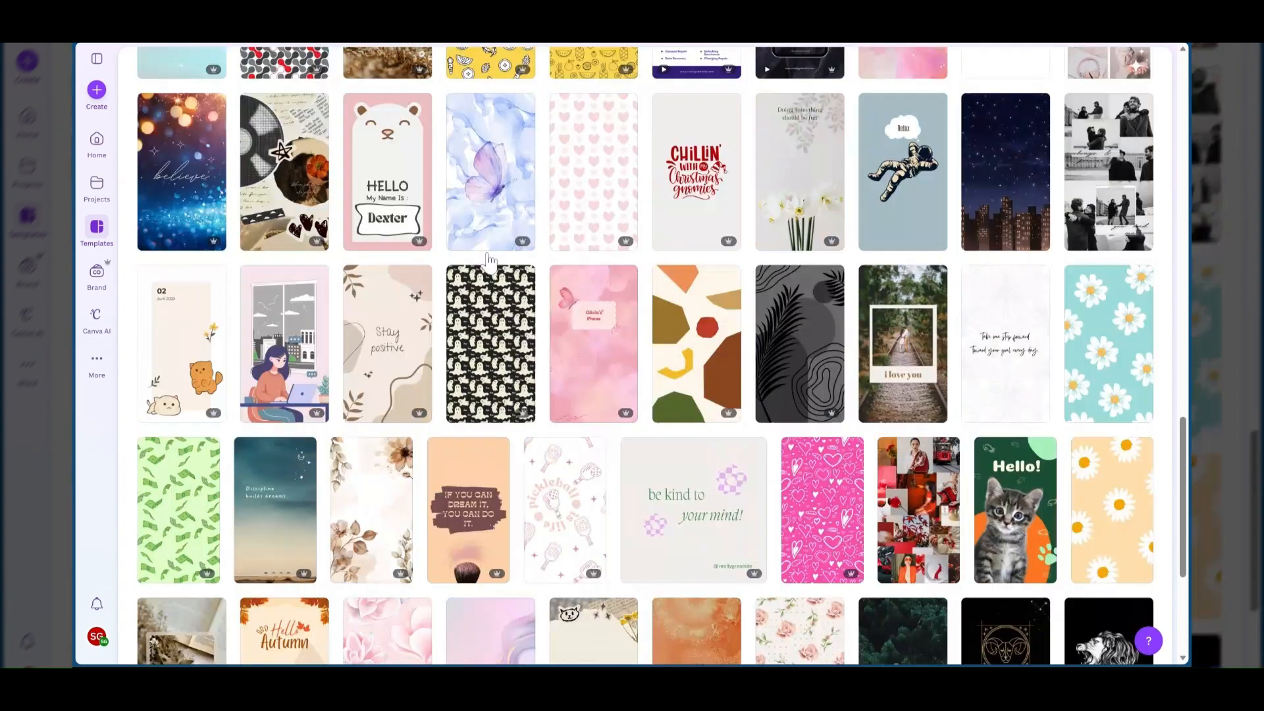
pyautogui.scroll(15, 538, 202)
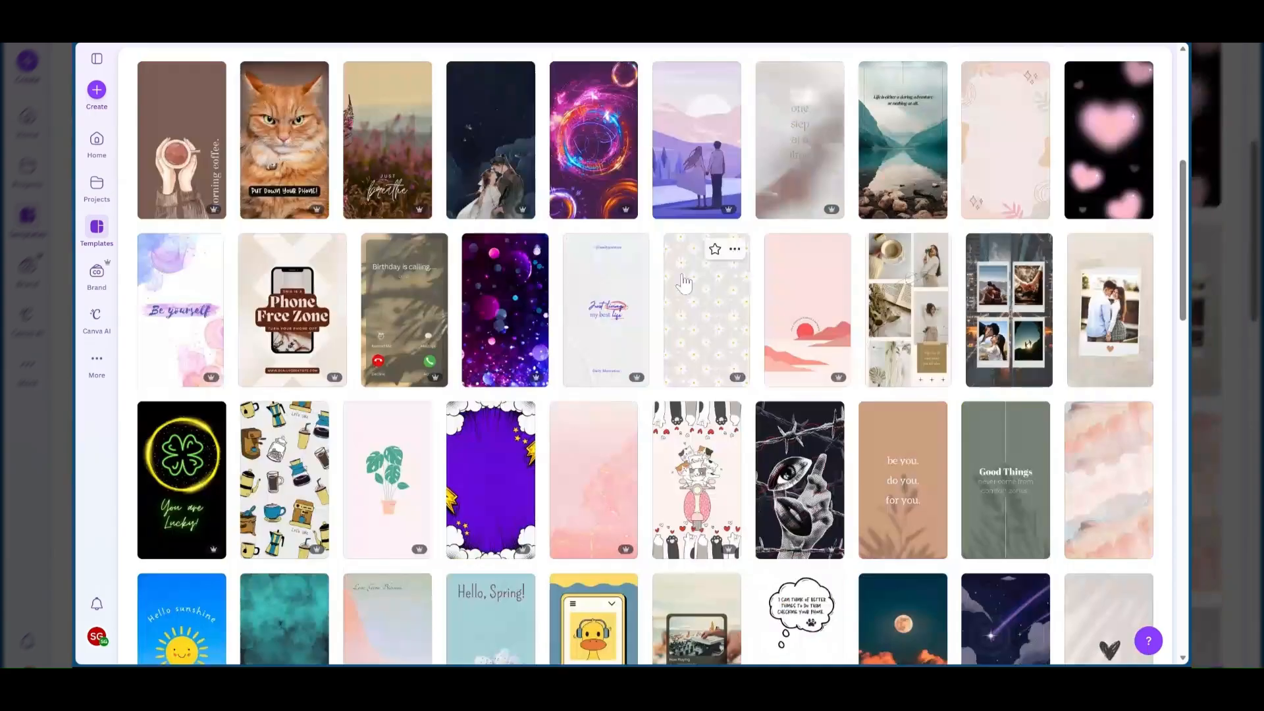
pyautogui.scroll(-4, 685, 282)
pyautogui.scroll(4, 685, 283)
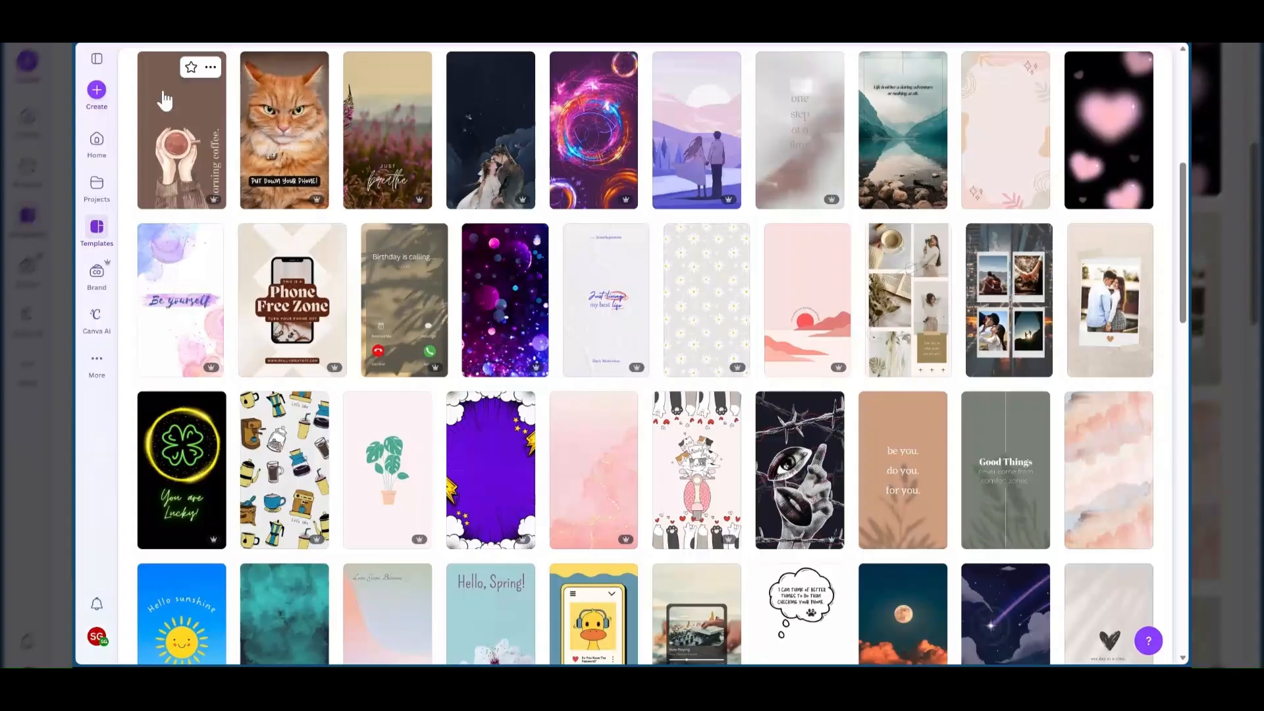
pyautogui.scroll(1, 184, 163)
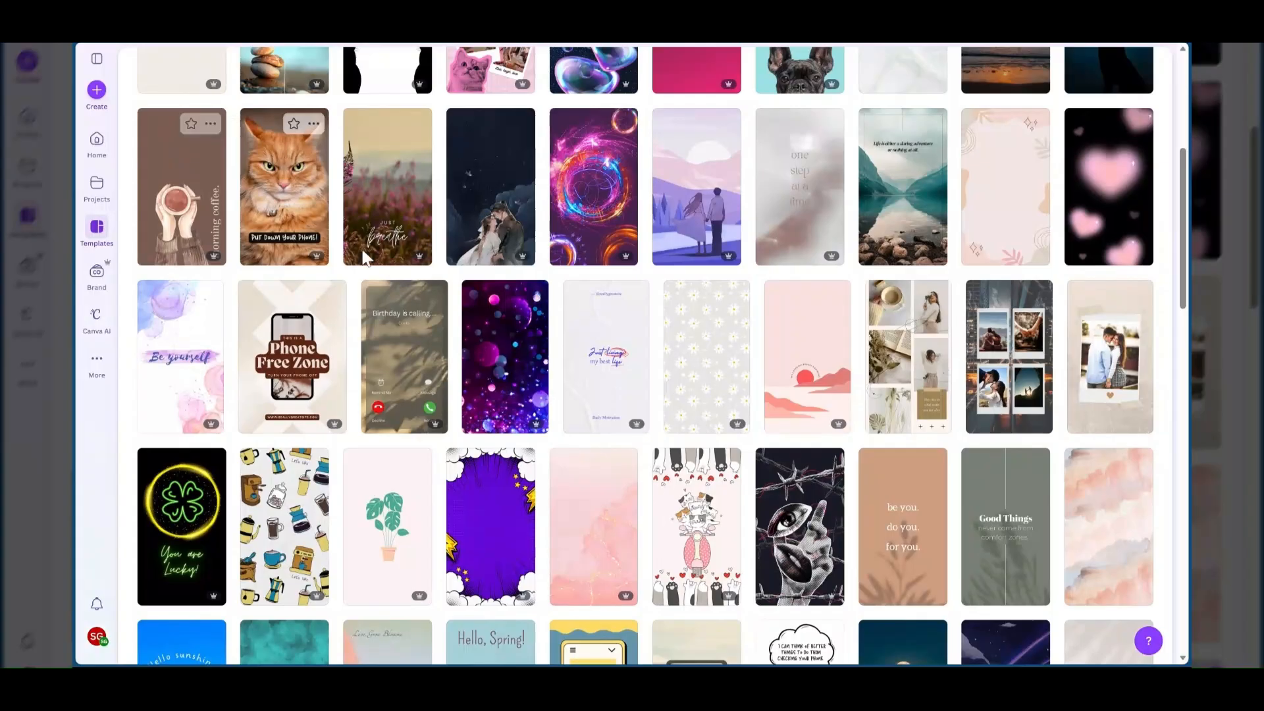
pyautogui.scroll(2, 366, 256)
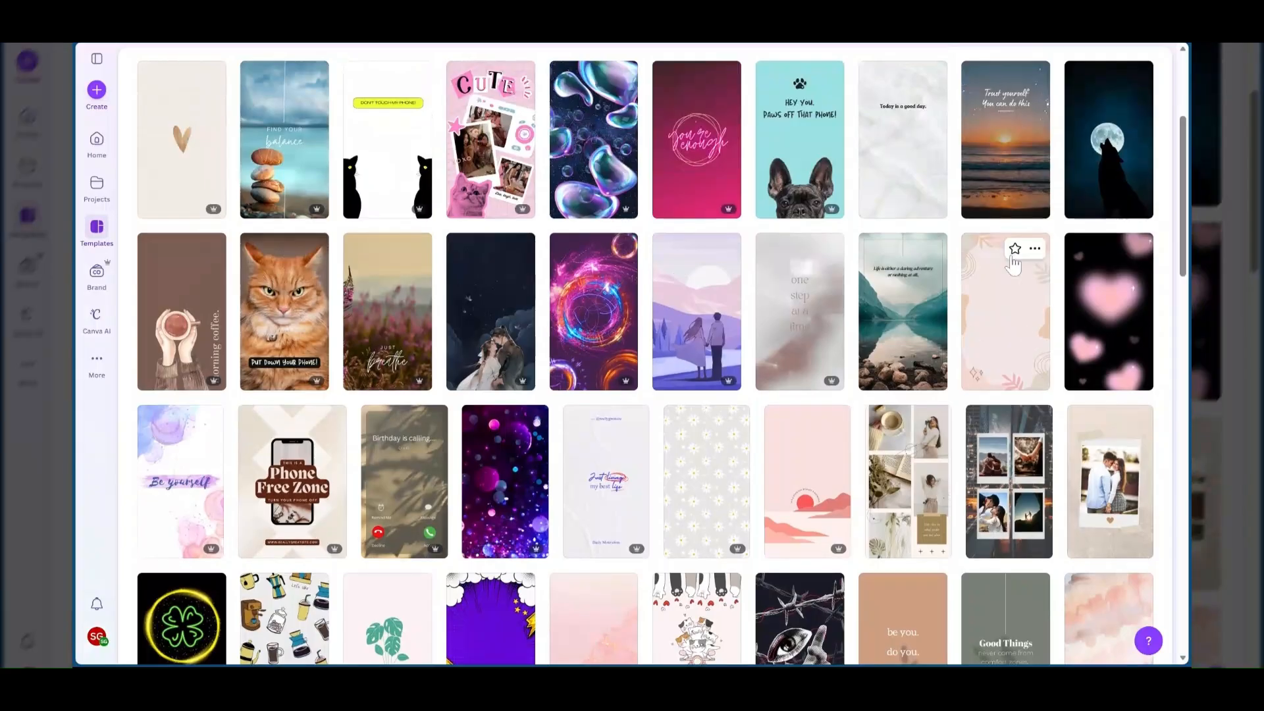
pyautogui.scroll(-1, 1008, 289)
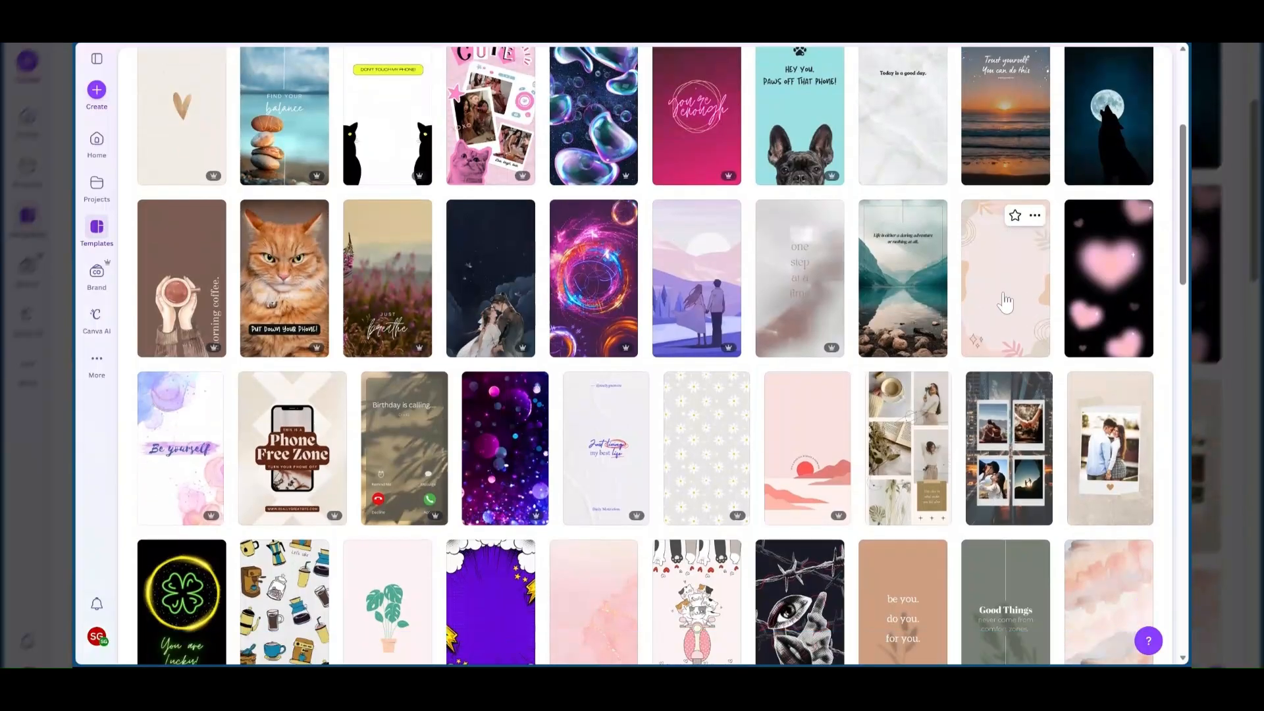
pyautogui.scroll(-4, 1006, 302)
pyautogui.scroll(-3, 1054, 323)
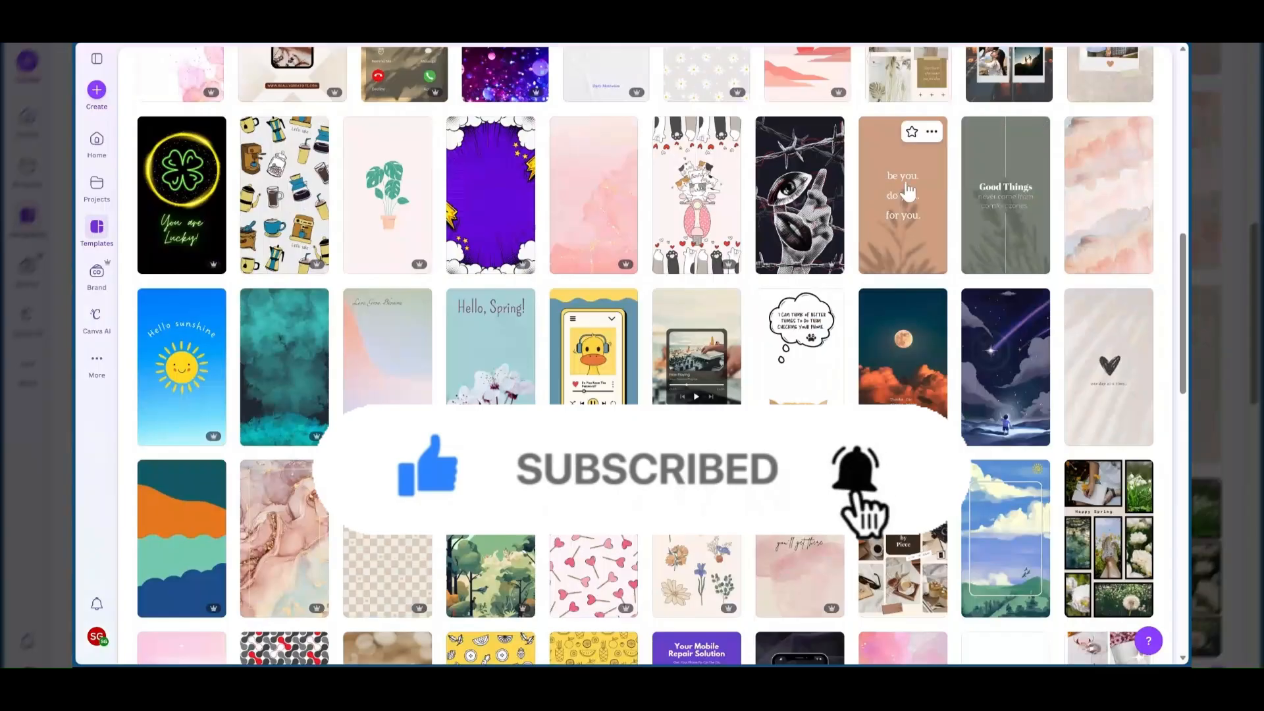
pyautogui.scroll(-1, 896, 290)
pyautogui.scroll(-3, 885, 390)
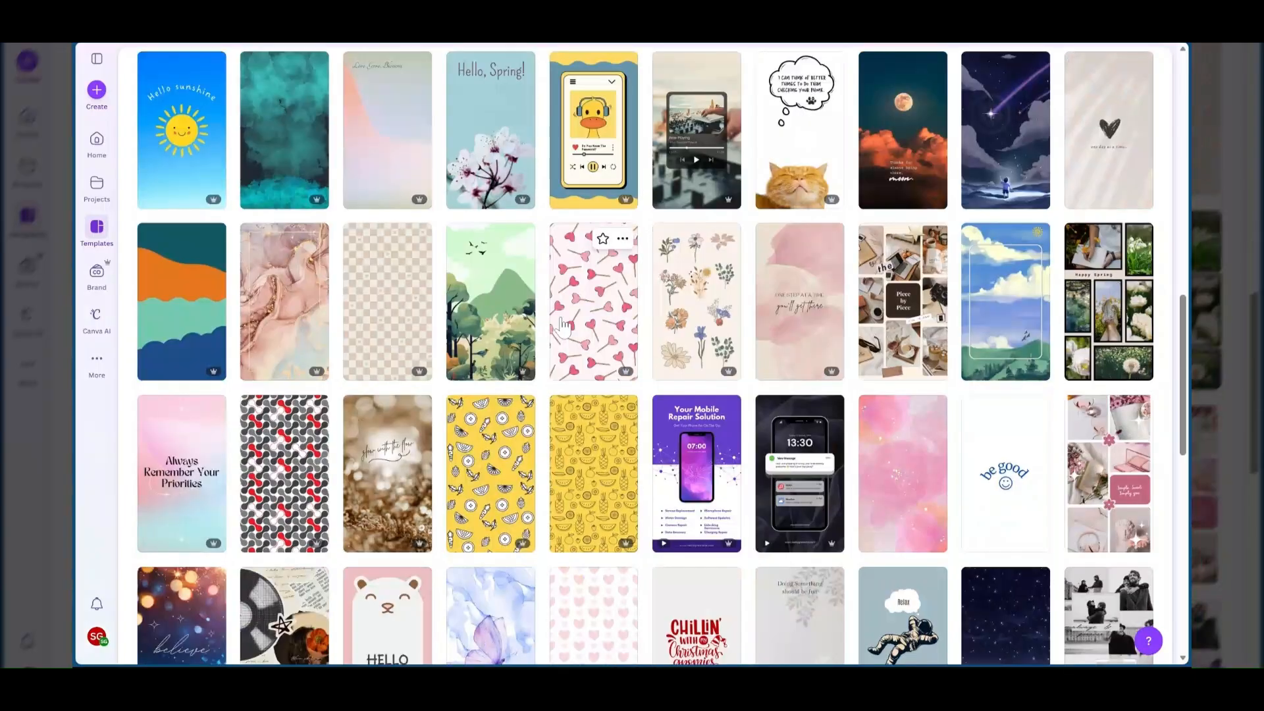
pyautogui.scroll(-10, 556, 299)
pyautogui.scroll(-7, 552, 272)
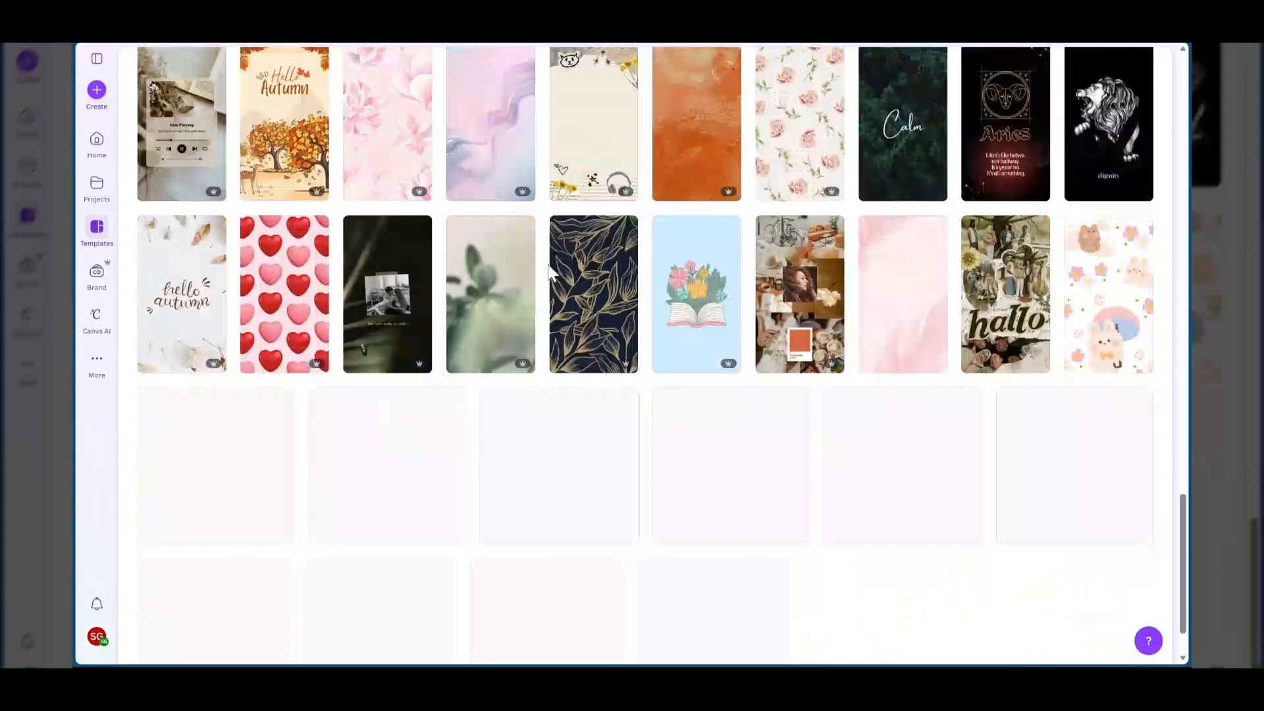
pyautogui.scroll(-4, 644, 231)
pyautogui.scroll(-3, 586, 361)
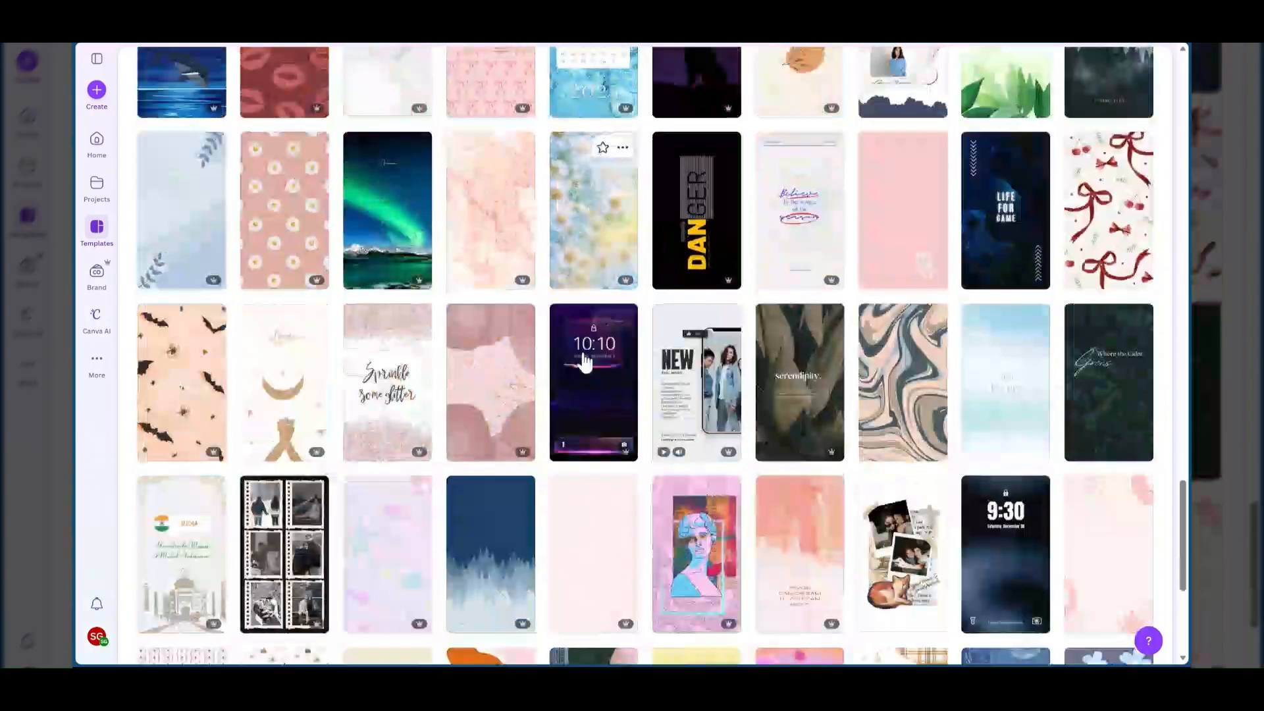
# Open the plain pink "Baby Pink and White Minimalist Phone Wallpaper" template for customizing.
pyautogui.scroll(-2, 573, 391)
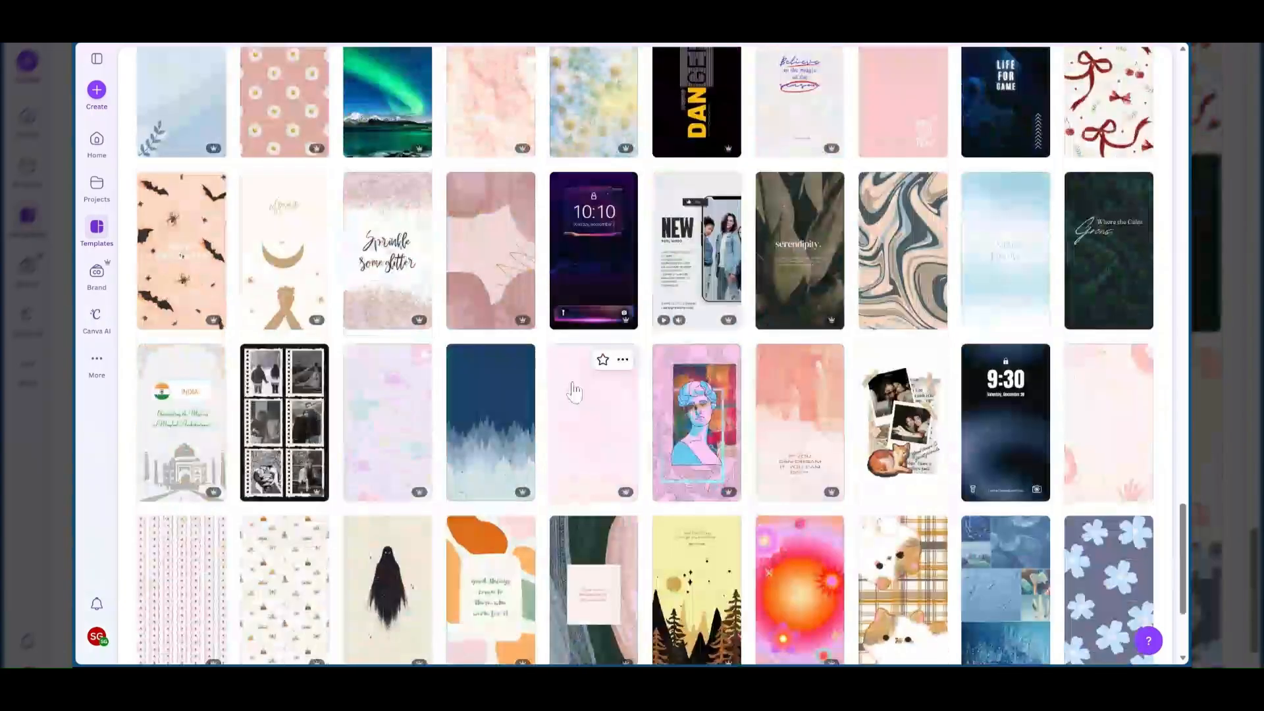
pyautogui.scroll(3, 908, 270)
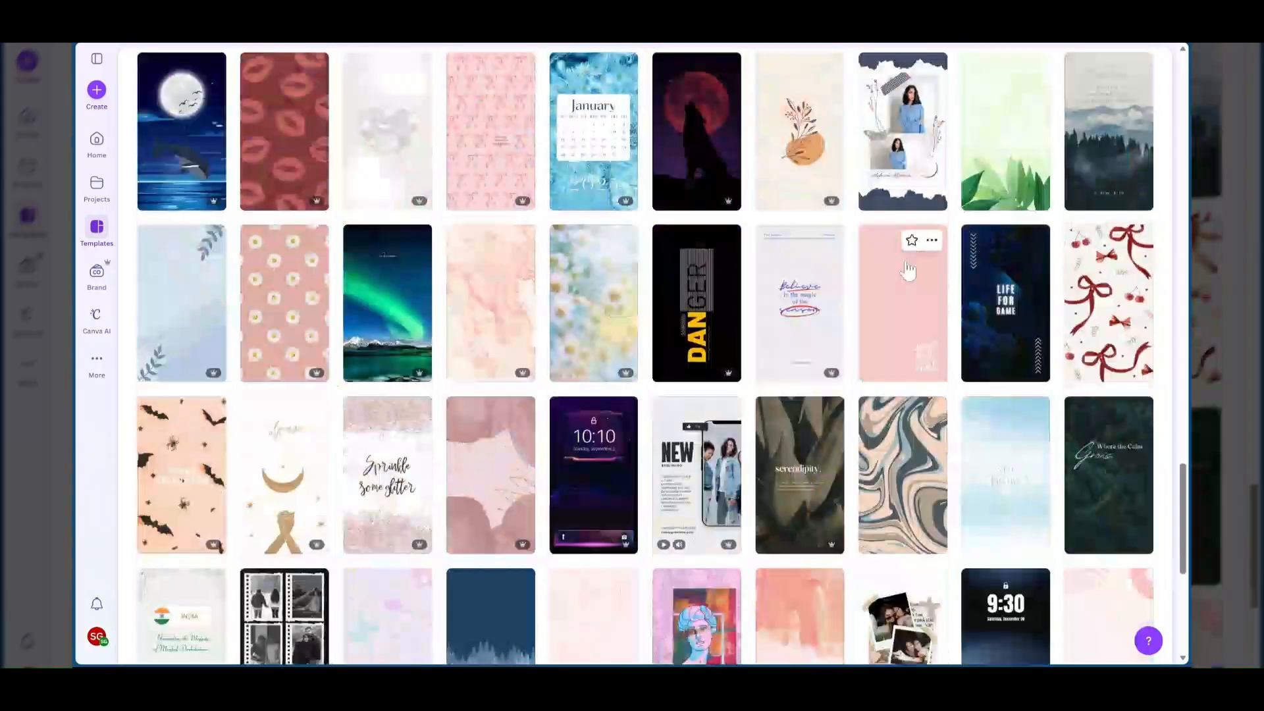
pyautogui.click(908, 270)
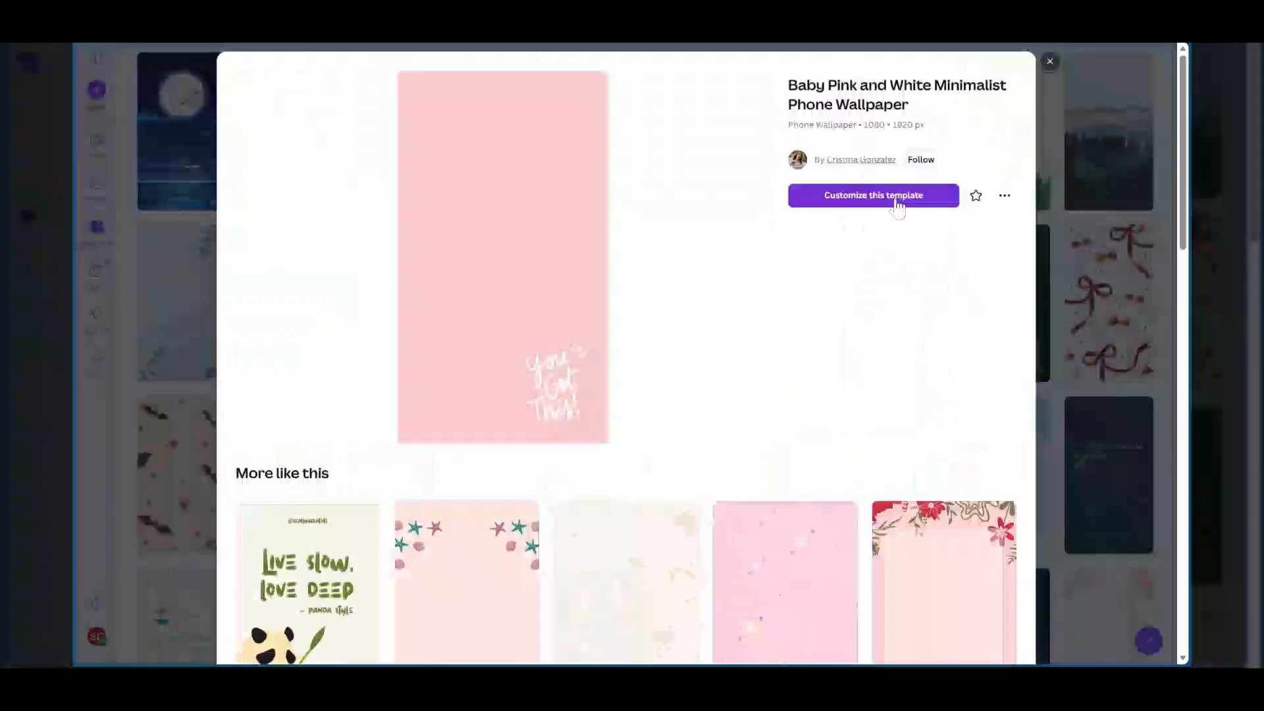
pyautogui.click(896, 203)
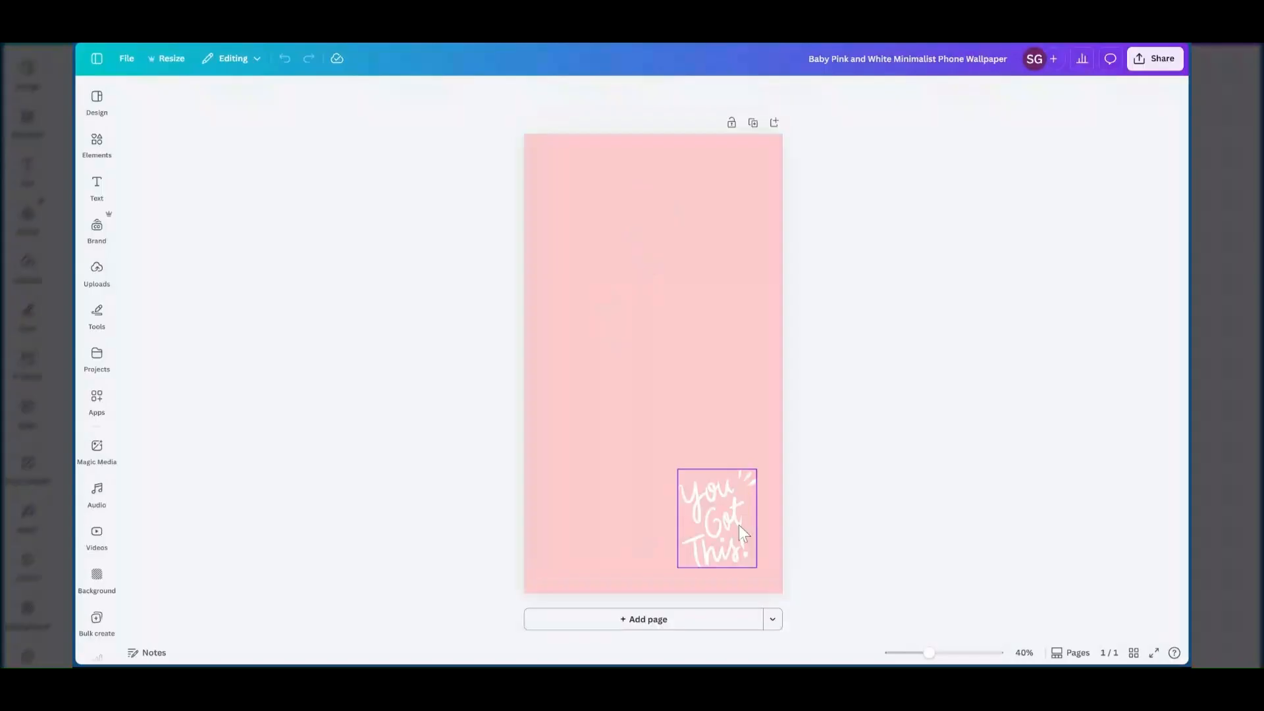
# Add a heading text to the pink page, enlarge it to about size 105 and centre it in the upper half.
pyautogui.click(97, 184)
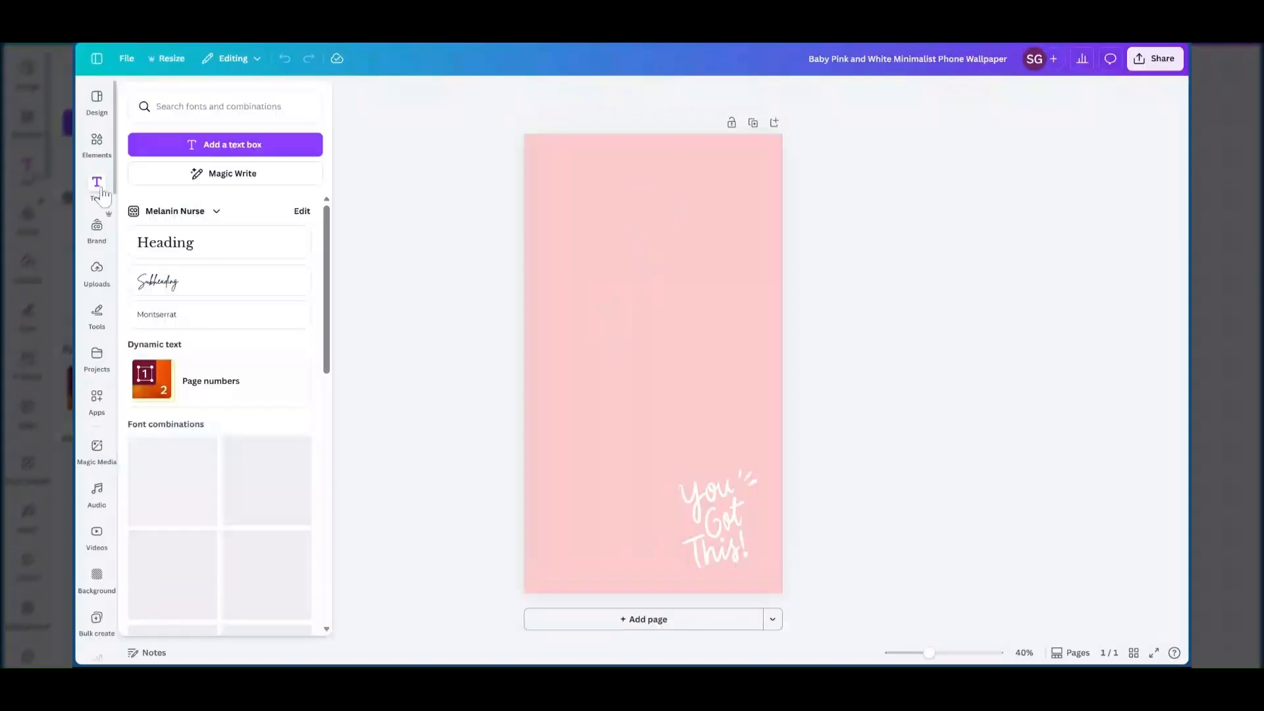
pyautogui.click(194, 241)
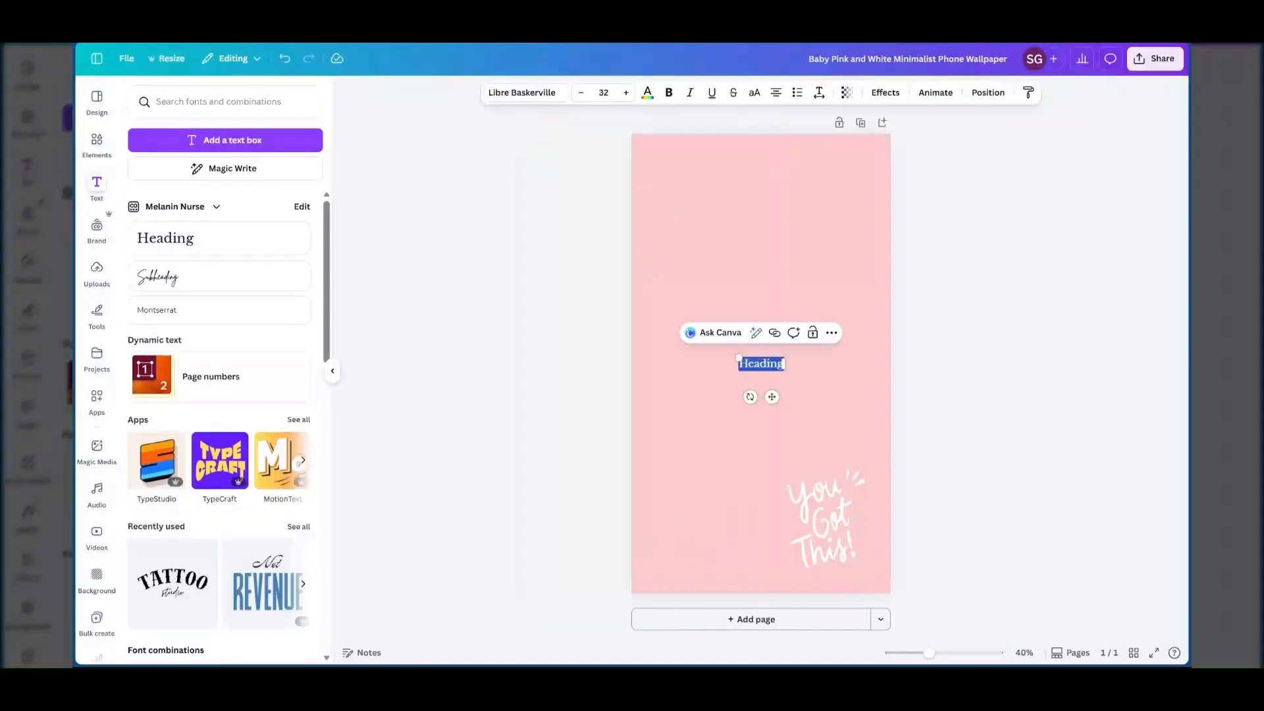
pyautogui.moveTo(736, 356); pyautogui.dragTo(647, 274)
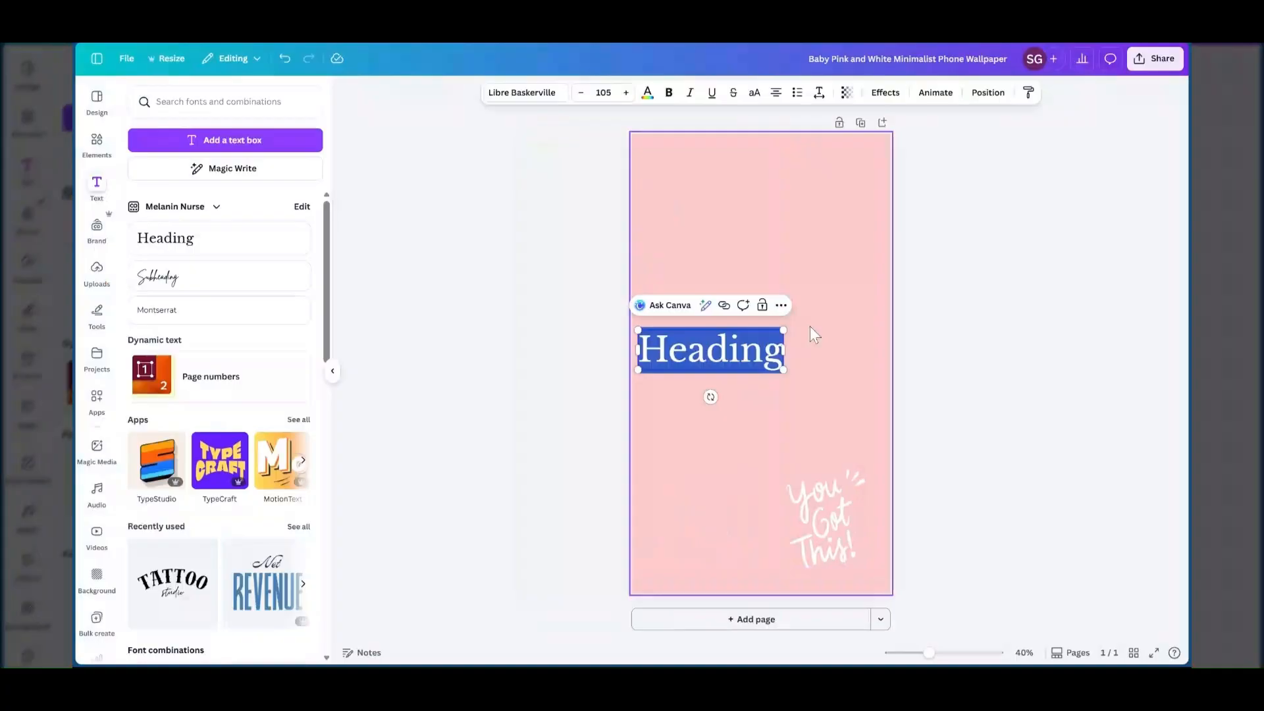
pyautogui.moveTo(737, 343); pyautogui.dragTo(787, 268)
# Set the heading's font to Rumble Brave Script.
pyautogui.click(508, 92)
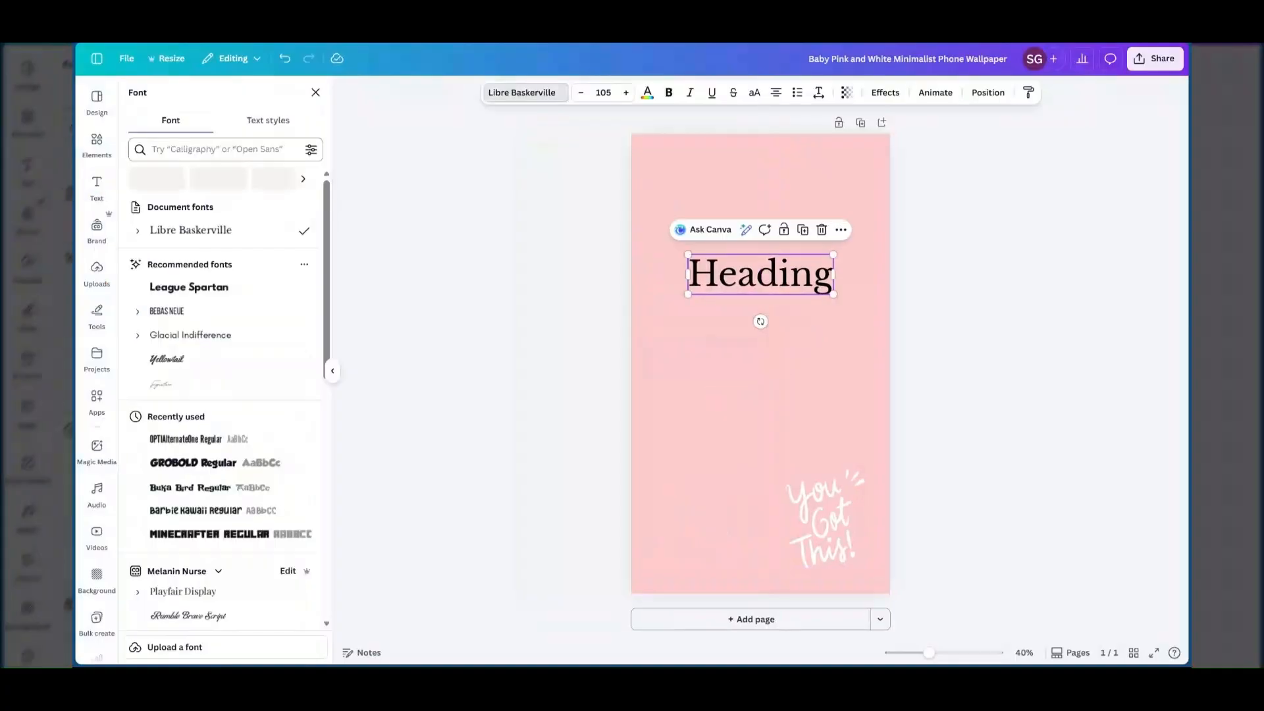
pyautogui.scroll(-3, 201, 504)
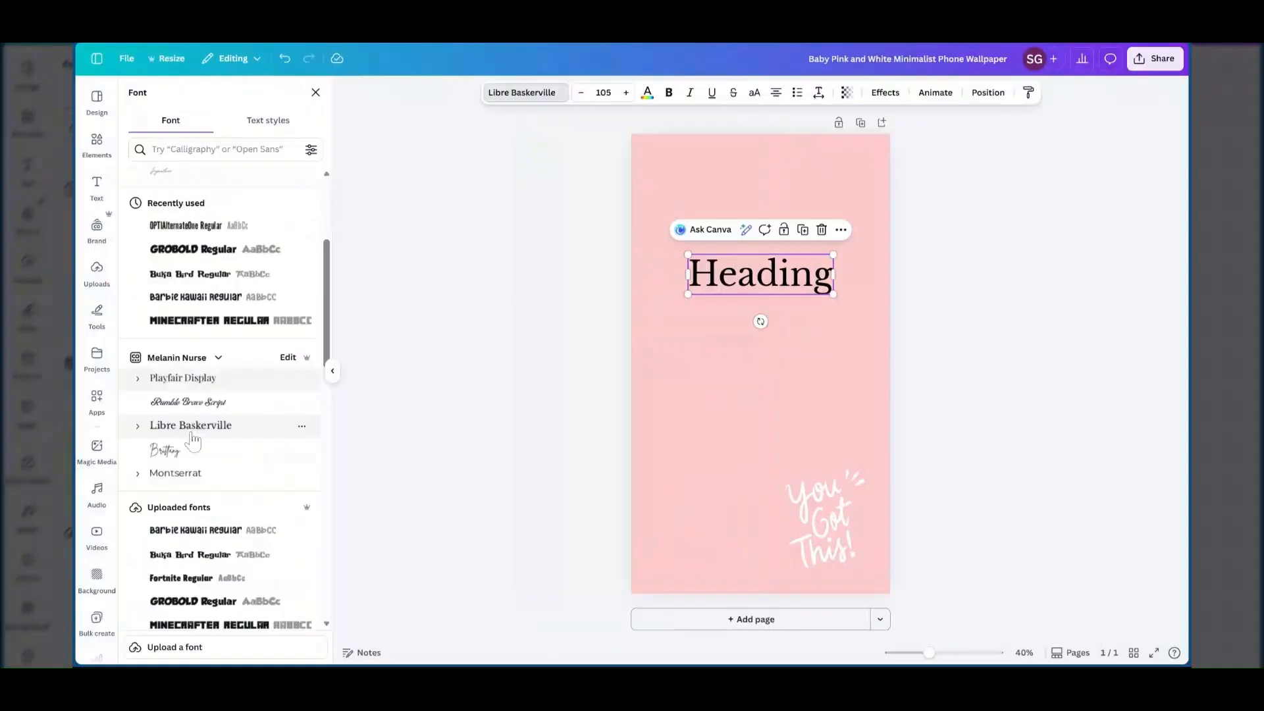
pyautogui.click(198, 403)
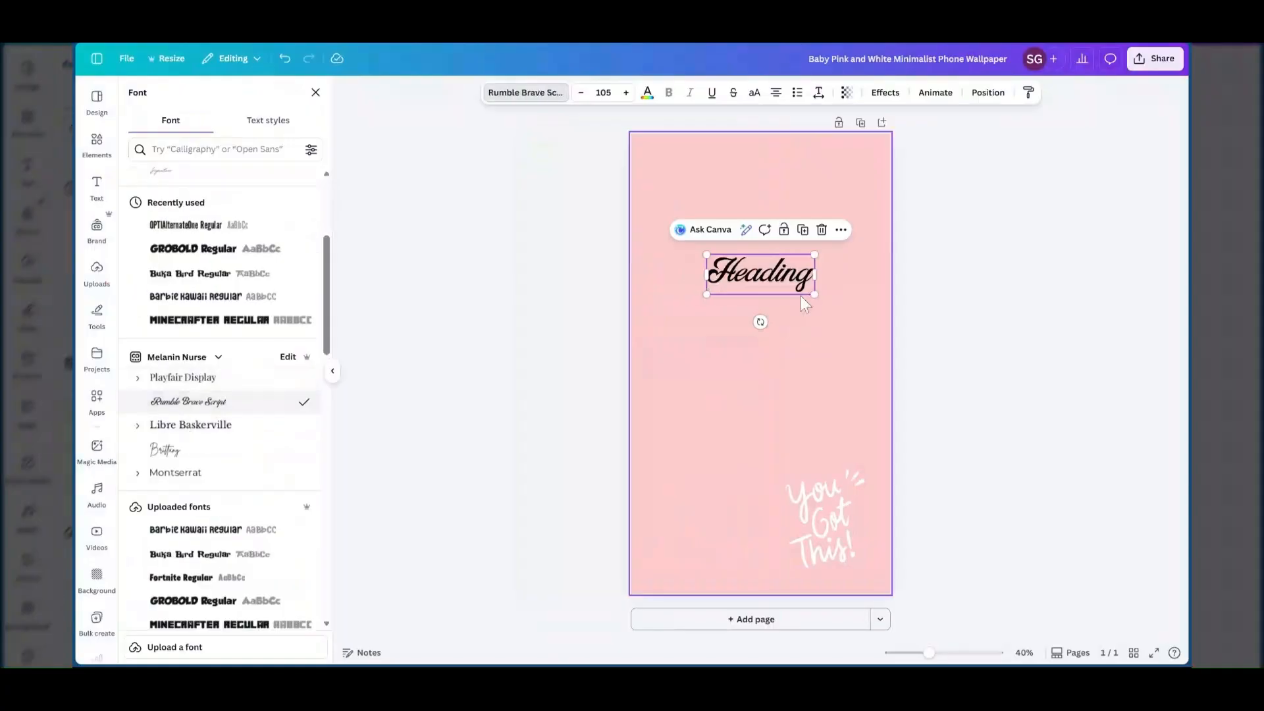
# Replace the heading text with "The Best TIme to Start is Today".
pyautogui.doubleClick(797, 282)
pyautogui.press('BackSpace')
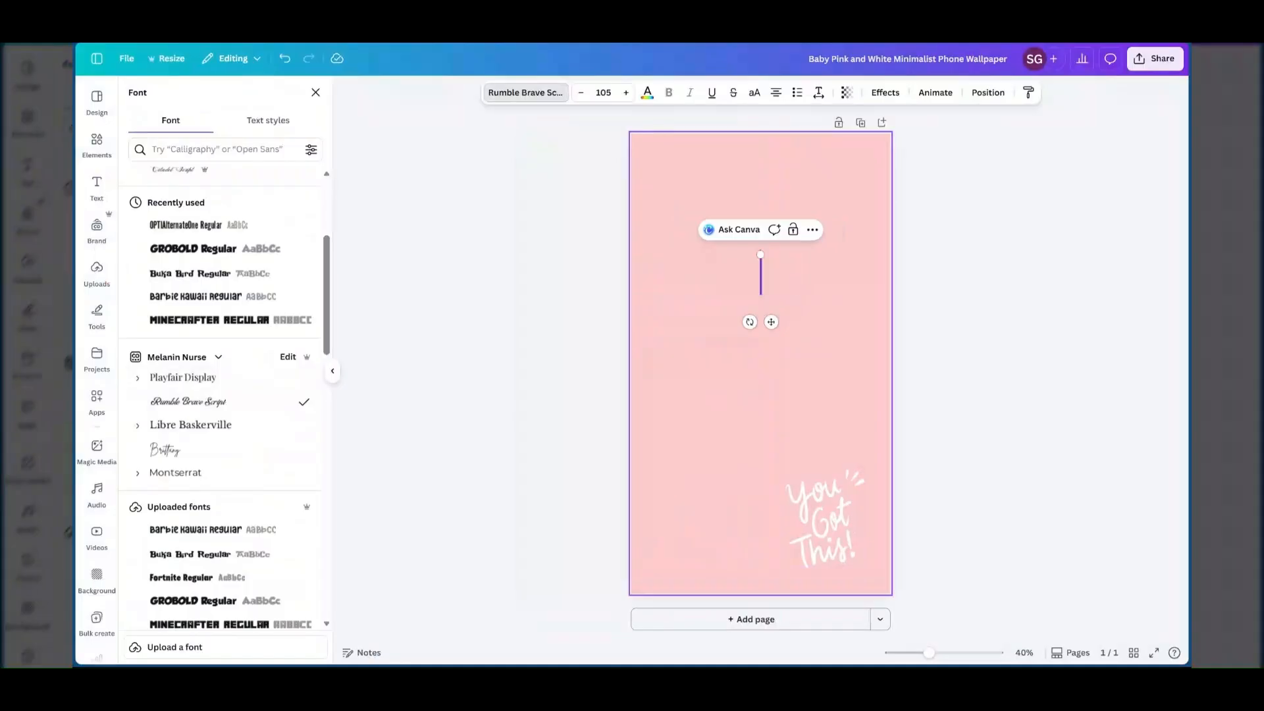
pyautogui.write('THe')
pyautogui.write('T')
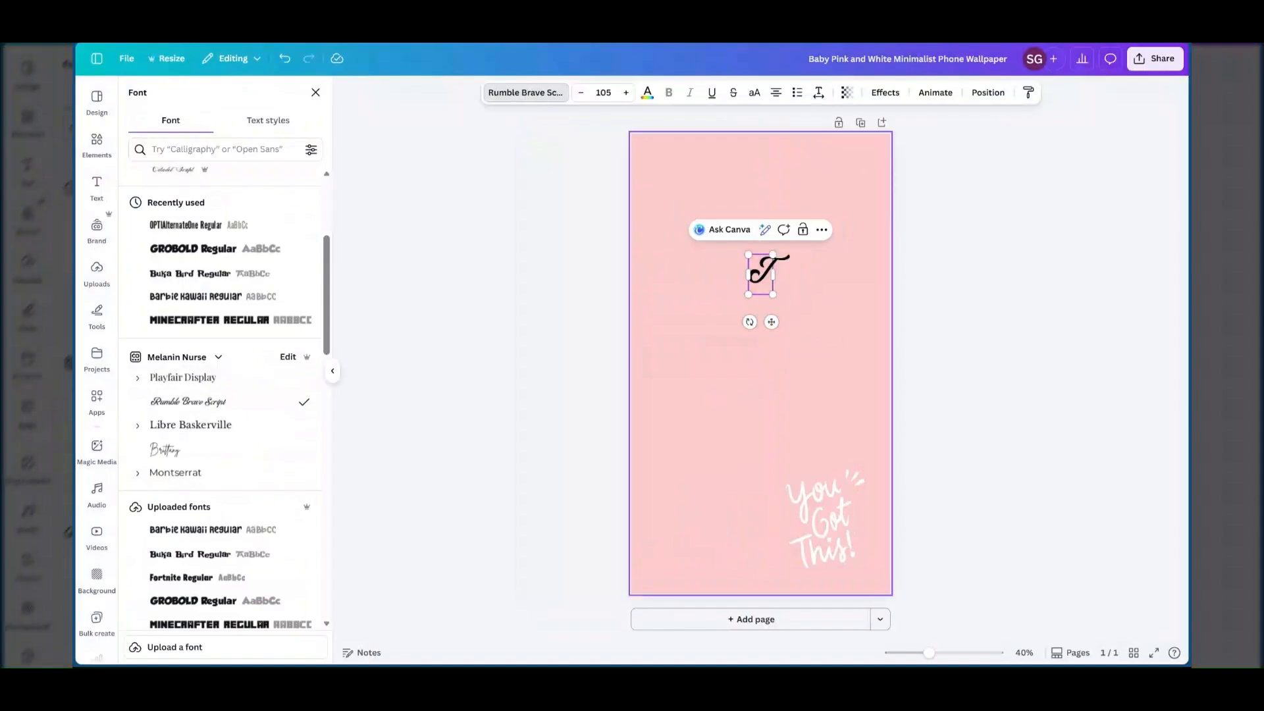
pyautogui.write('he Best')
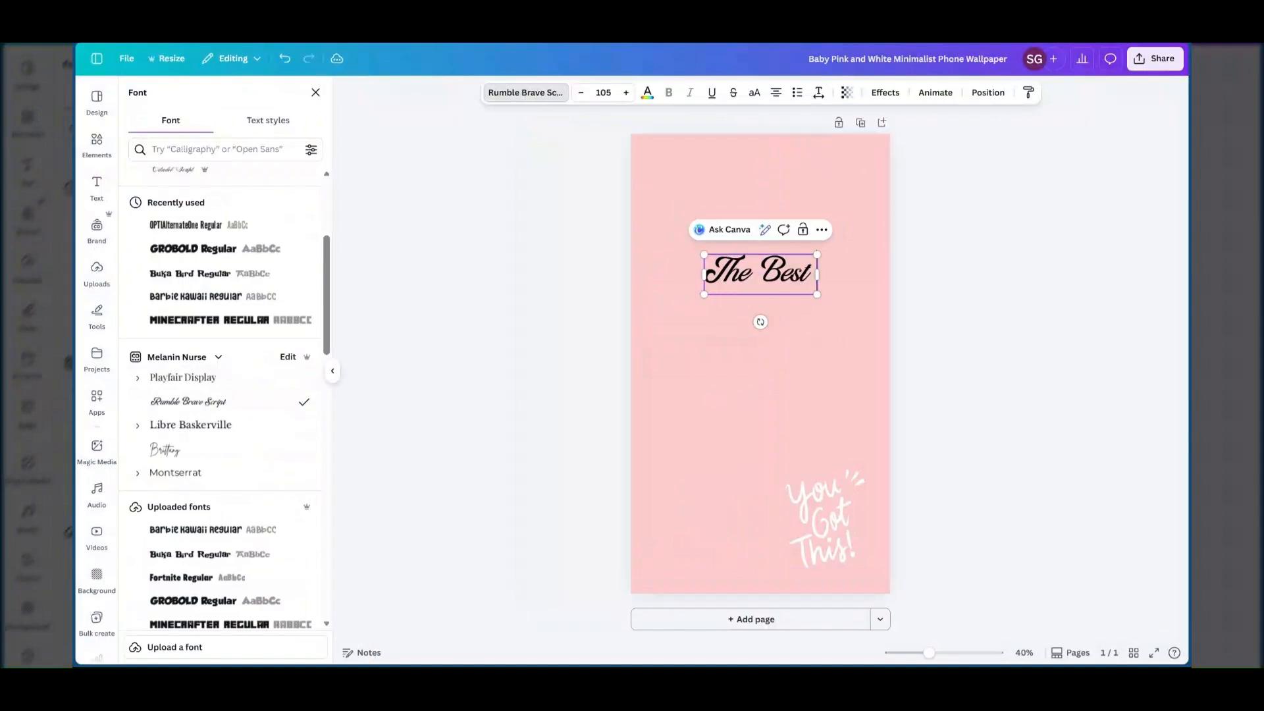
pyautogui.write(' TIme to')
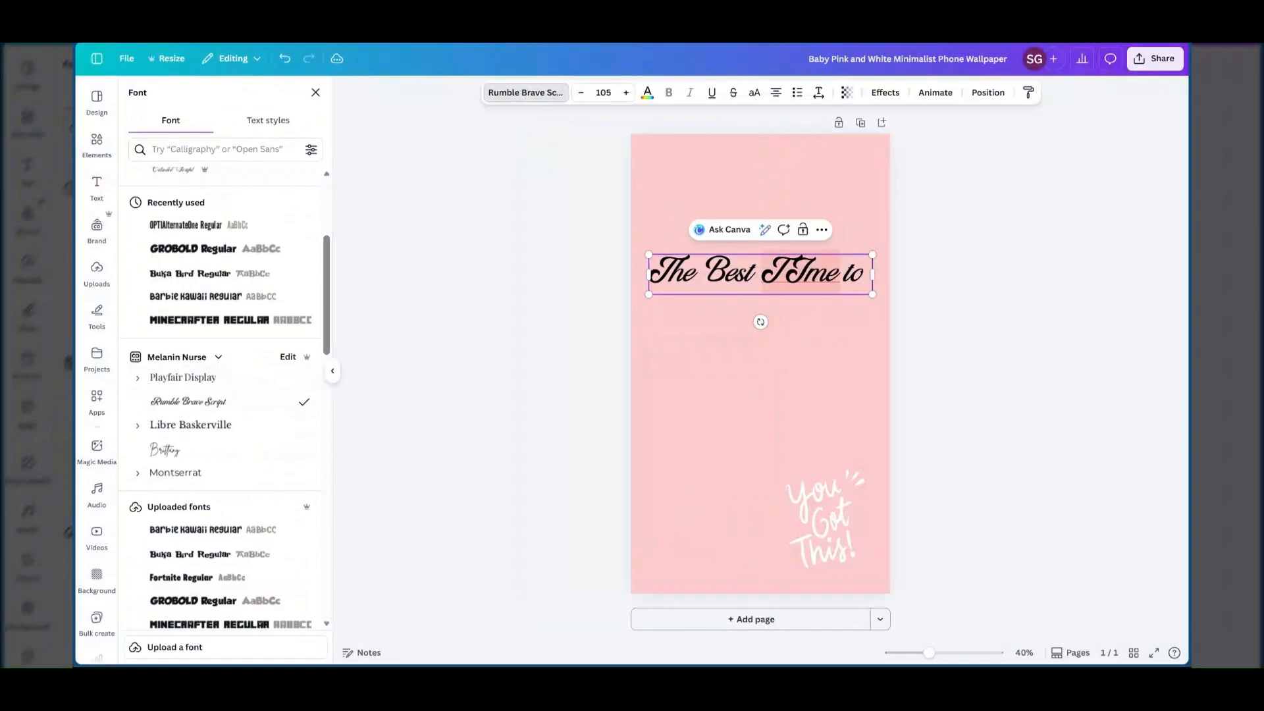
pyautogui.write(' Start To')
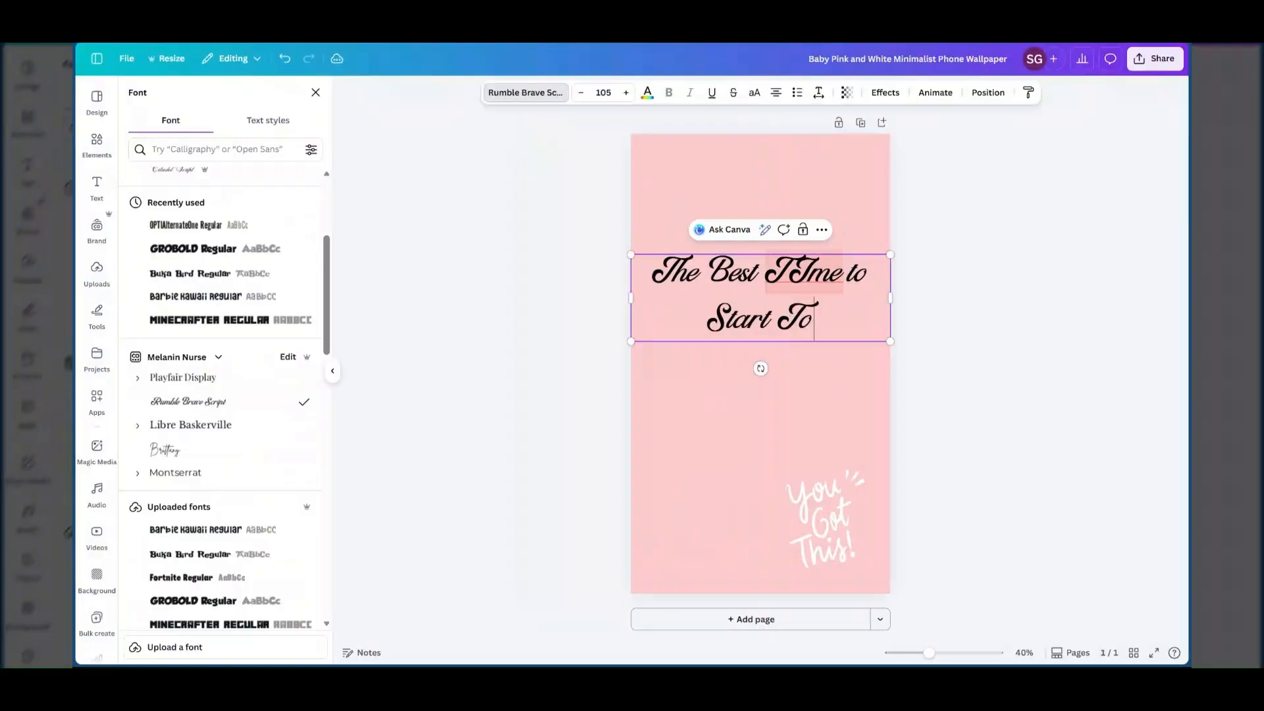
pyautogui.write('o')
pyautogui.press('BackSpace')
pyautogui.press('BackSpace')
pyautogui.press('BackSpace')
pyautogui.press('BackSpace')
pyautogui.write('i')
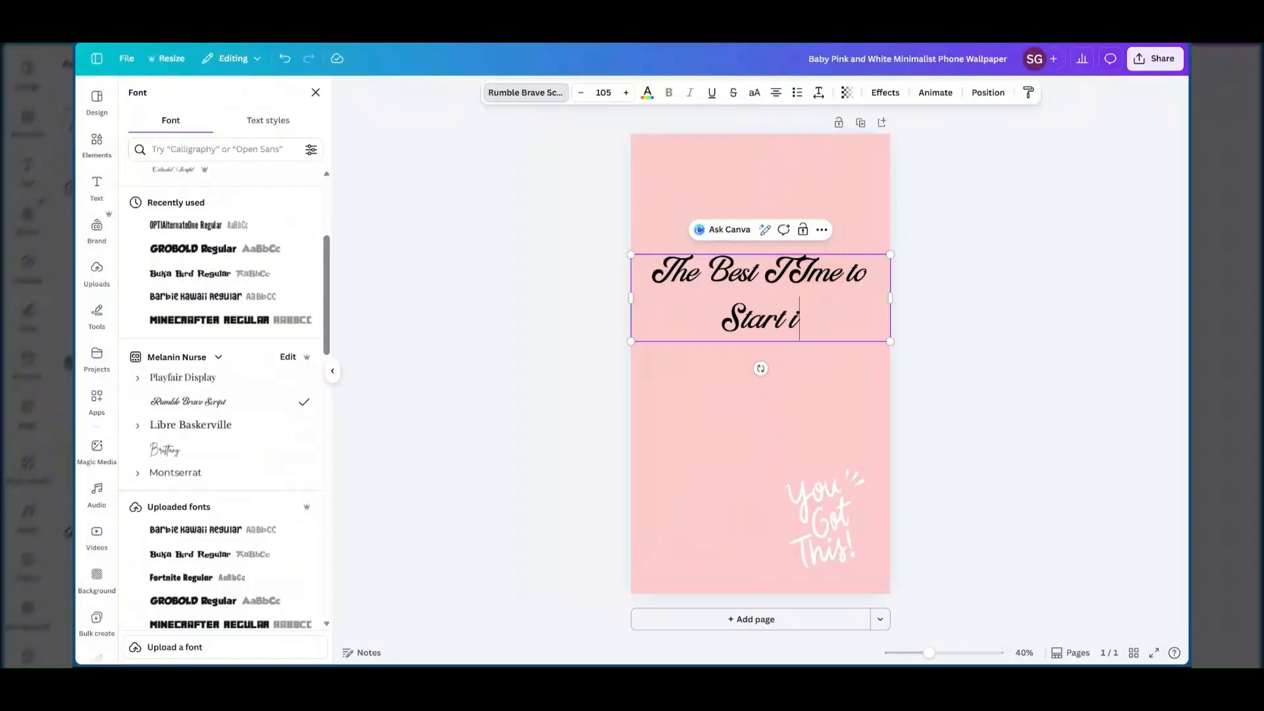
pyautogui.write('s Today')
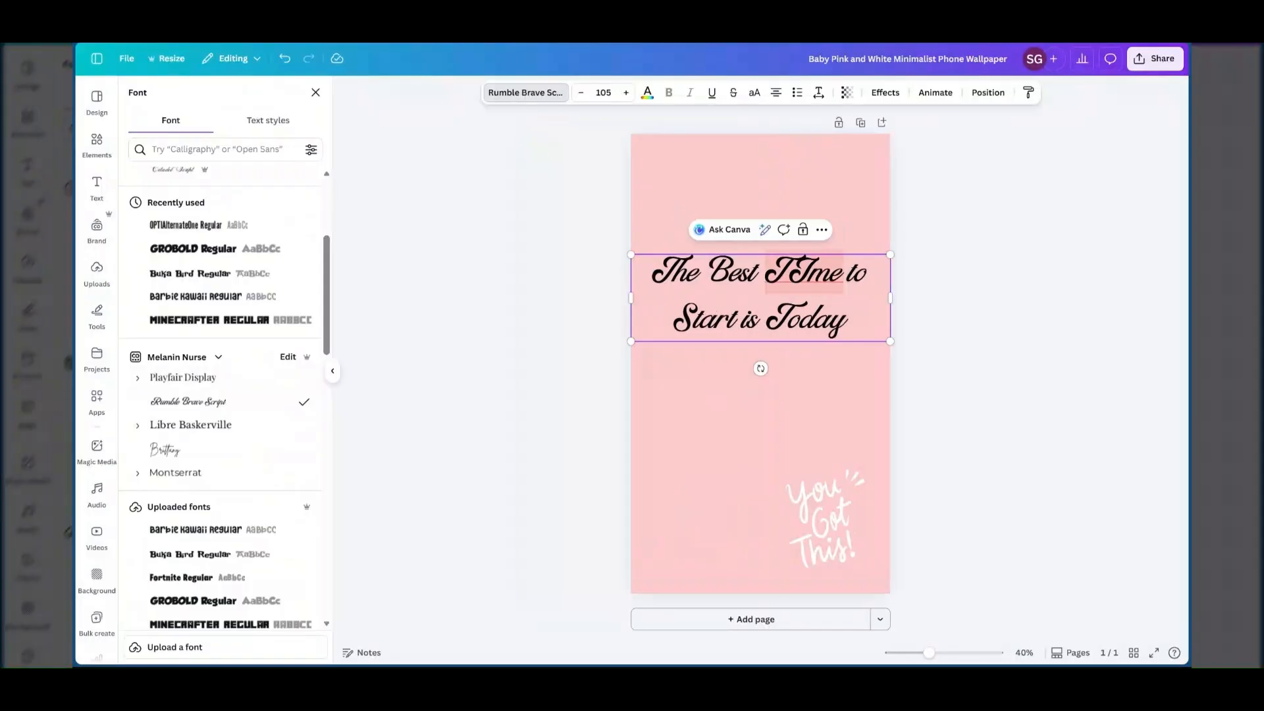
# Remove the misspelled word between "Best" and "to" so the quote reads "The Best to Start is Today".
pyautogui.press('BackSpace')
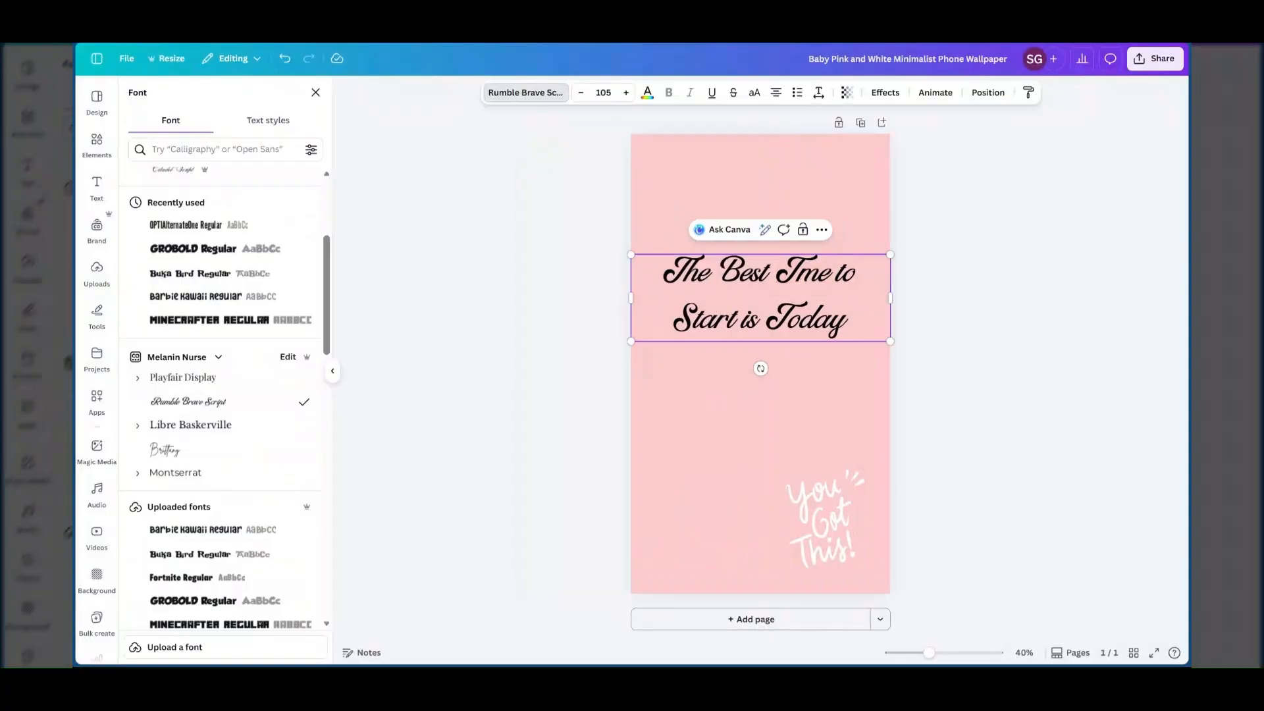
pyautogui.click(816, 283)
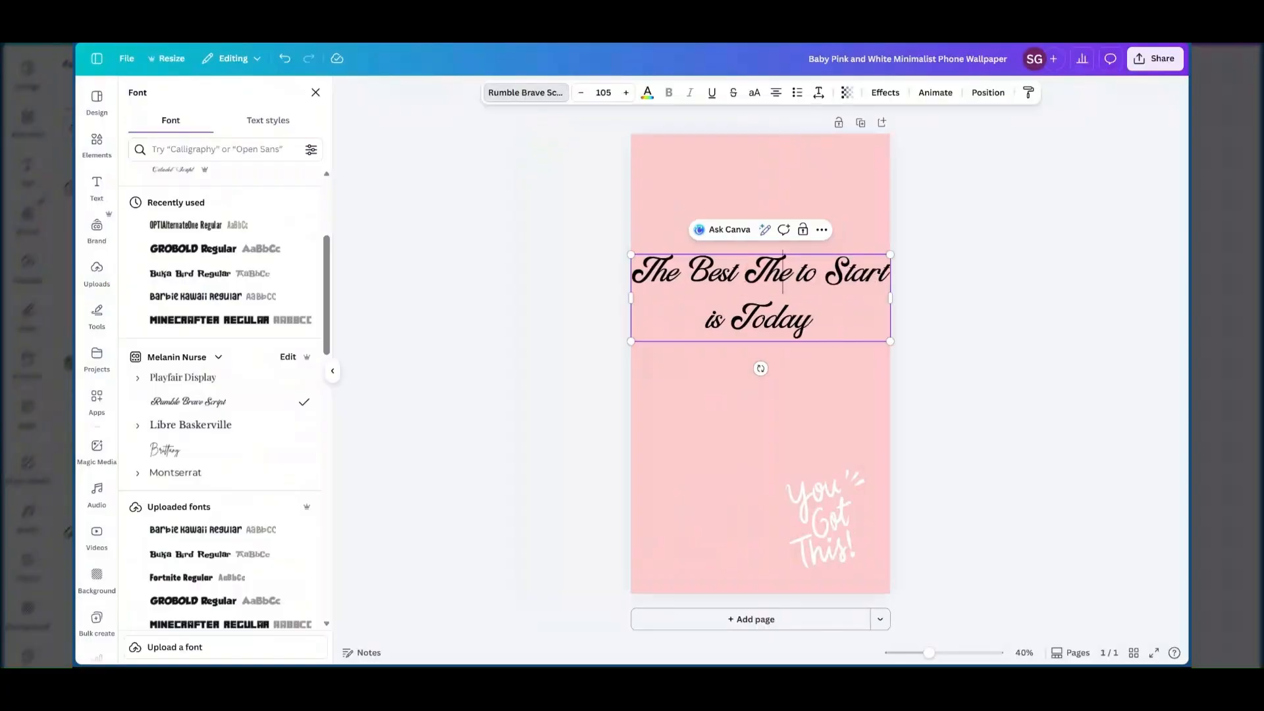
pyautogui.moveTo(893, 300); pyautogui.dragTo(769, 274)
pyautogui.hotkey('shift', 'Right')
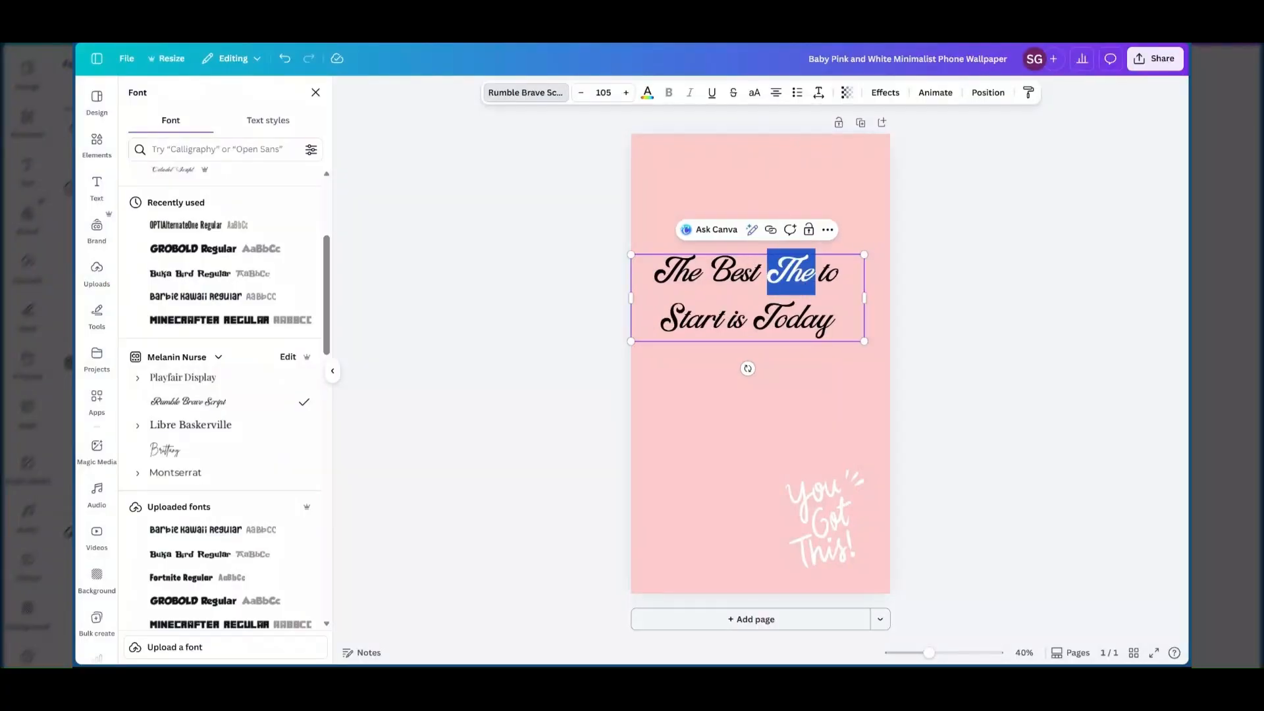
pyautogui.press('BackSpace')
# Enlarge the quote to size 144, narrow its text box so it wraps onto four lines, and centre it on the page.
pyautogui.moveTo(864, 298); pyautogui.dragTo(839, 296)
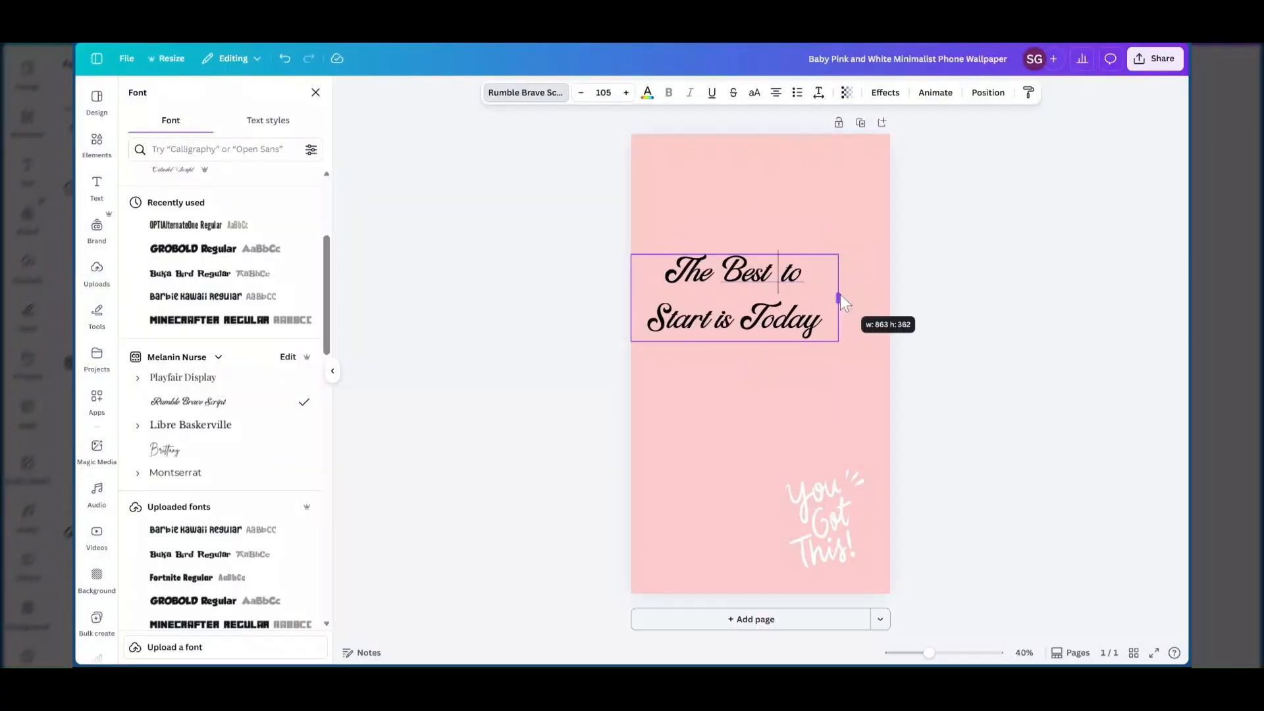
pyautogui.moveTo(837, 340); pyautogui.dragTo(885, 362)
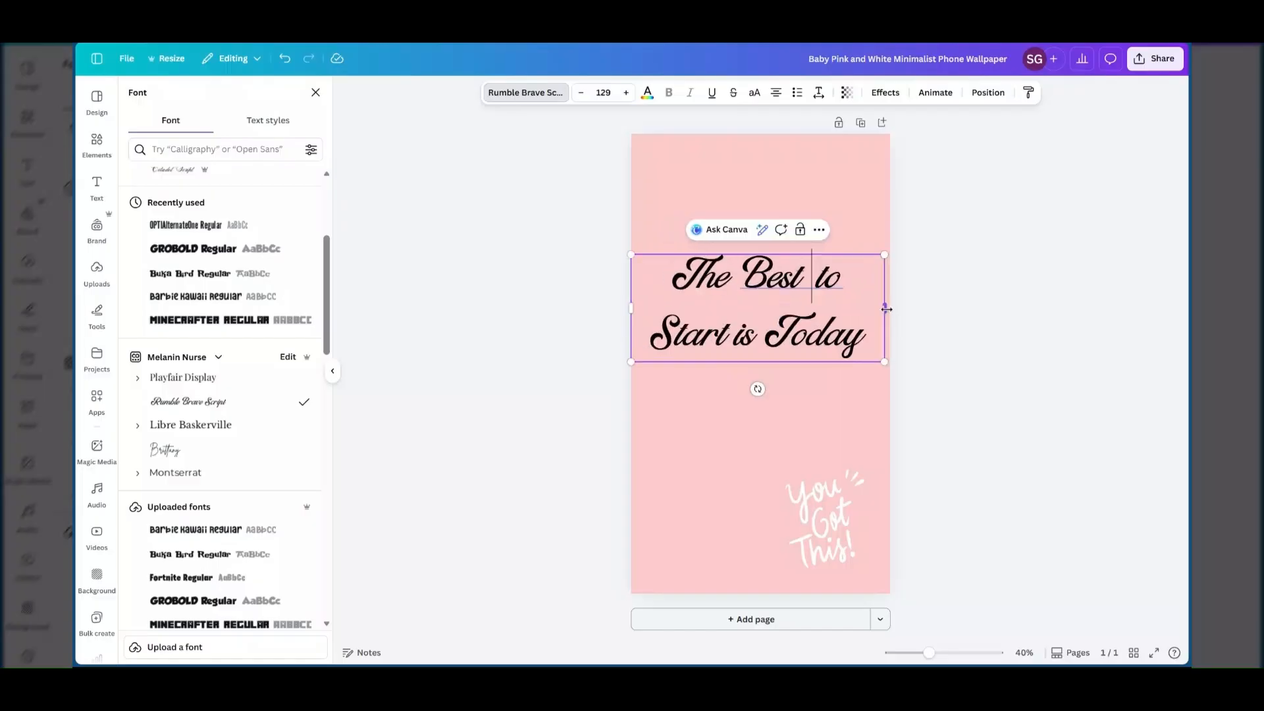
pyautogui.moveTo(887, 309); pyautogui.dragTo(807, 246)
pyautogui.moveTo(727, 293); pyautogui.dragTo(778, 282)
# Set the quote's text colour to the dark red from the Melanin Nurse brand palette.
pyautogui.click(647, 94)
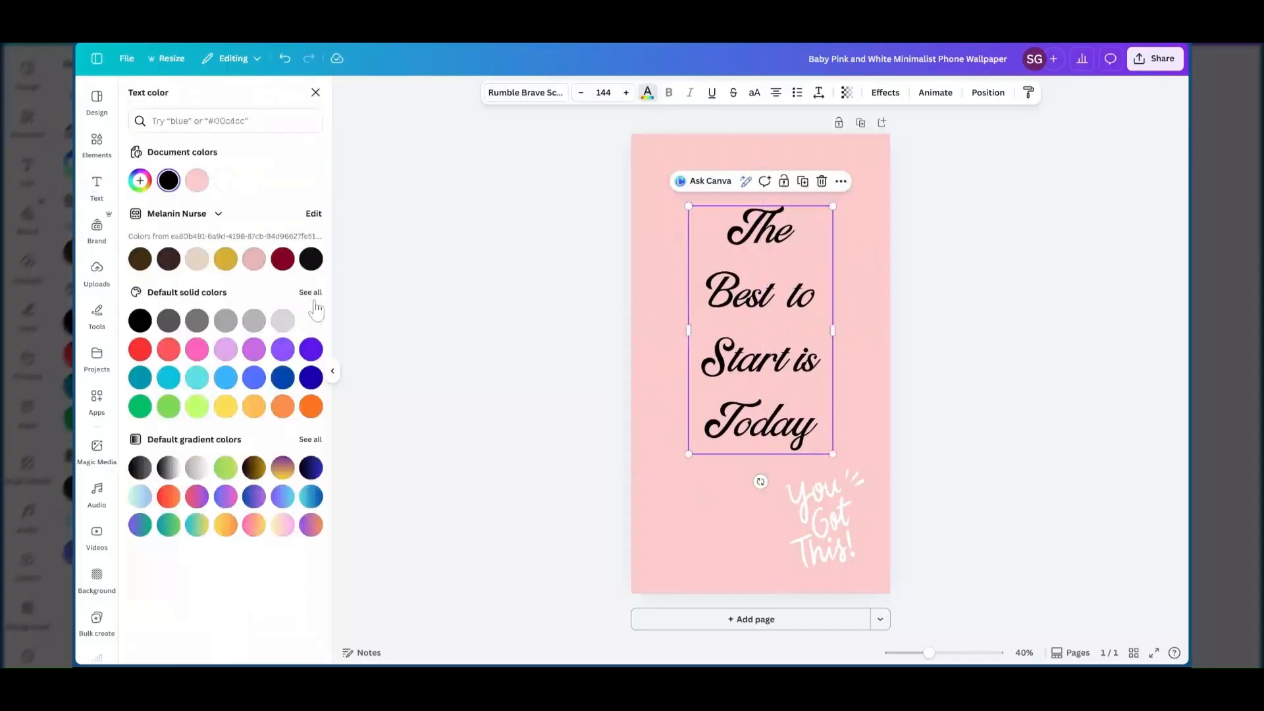
pyautogui.click(226, 185)
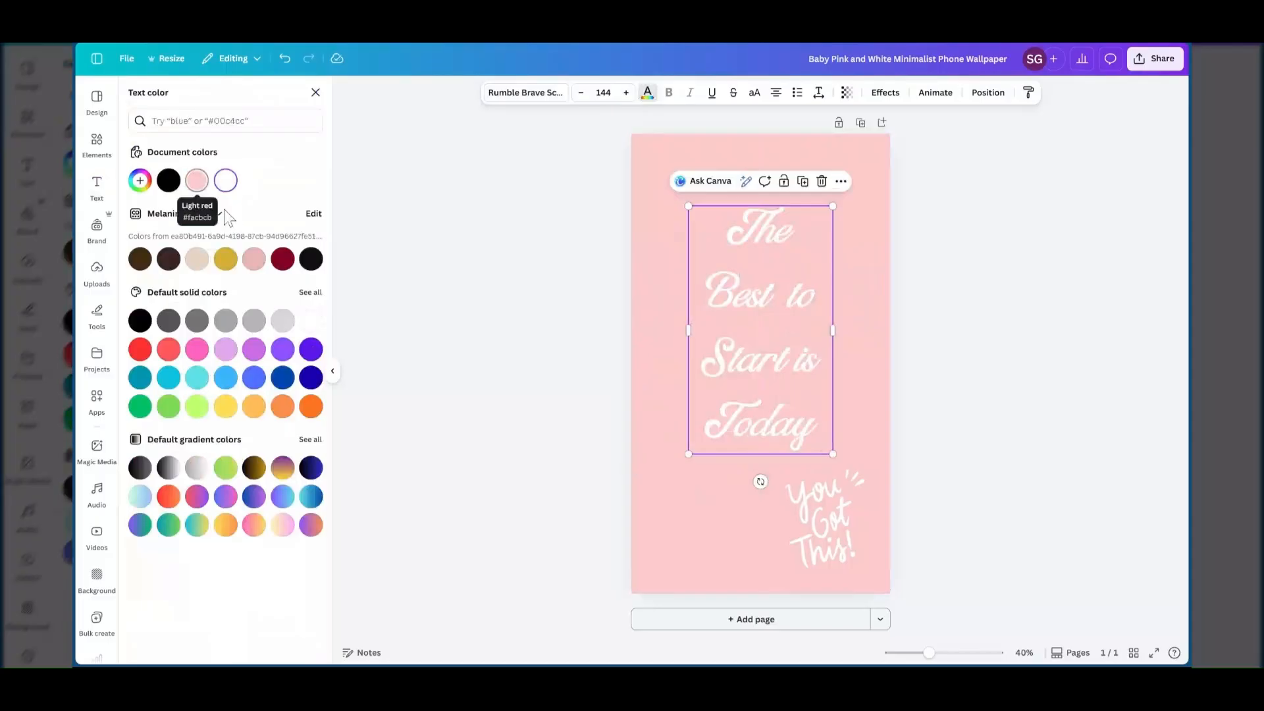
pyautogui.click(283, 261)
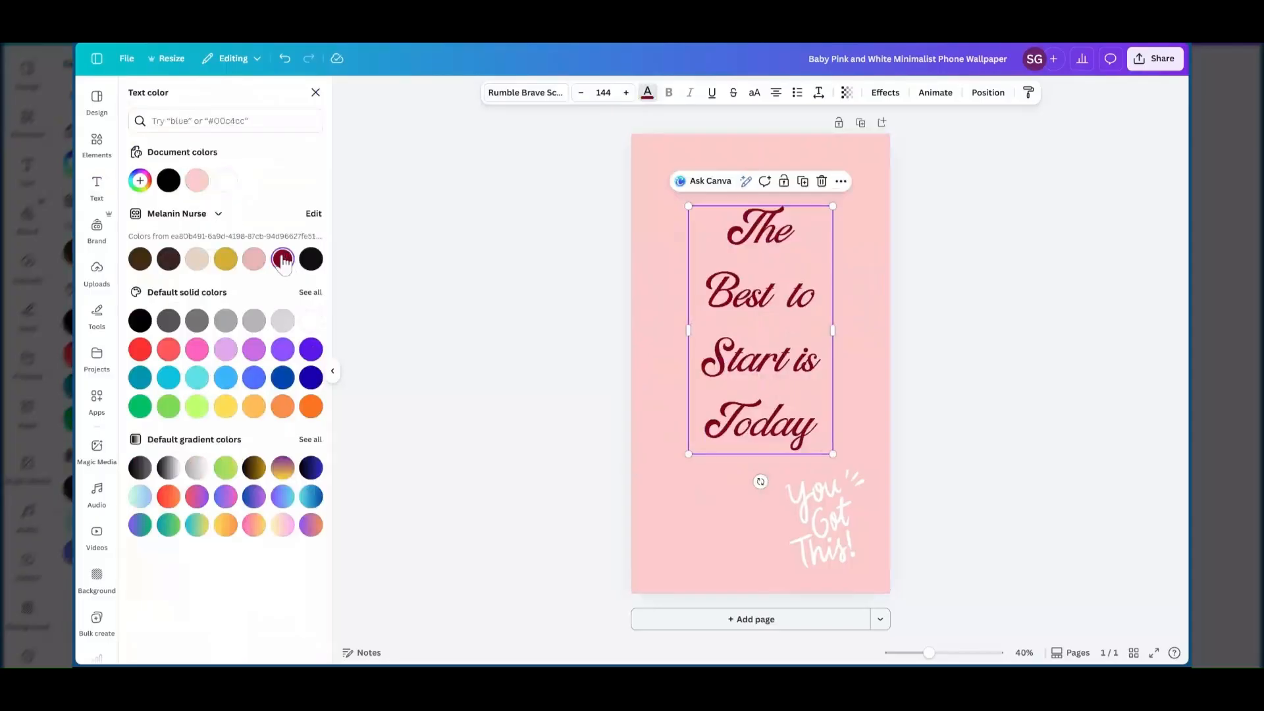
# Shift the quote slightly higher on the page and delete the white "You Got This!" graphic.
pyautogui.moveTo(820, 536); pyautogui.dragTo(777, 545)
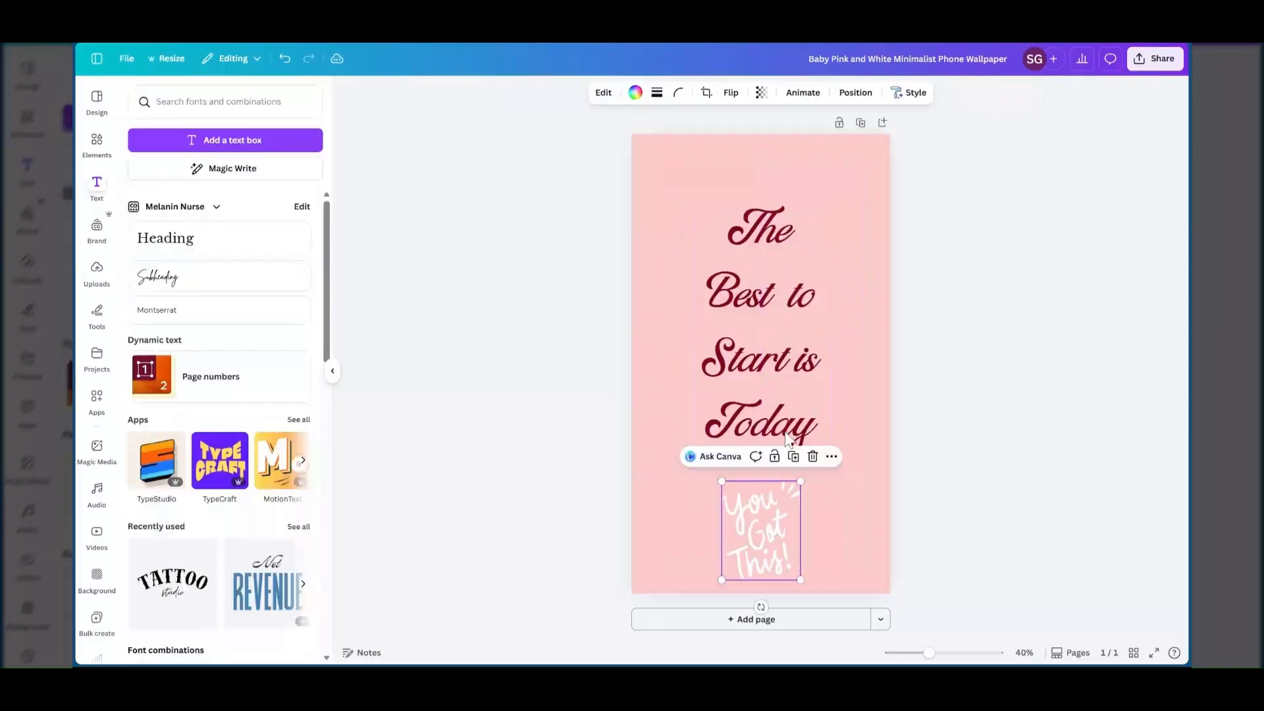
pyautogui.moveTo(778, 353); pyautogui.dragTo(778, 338)
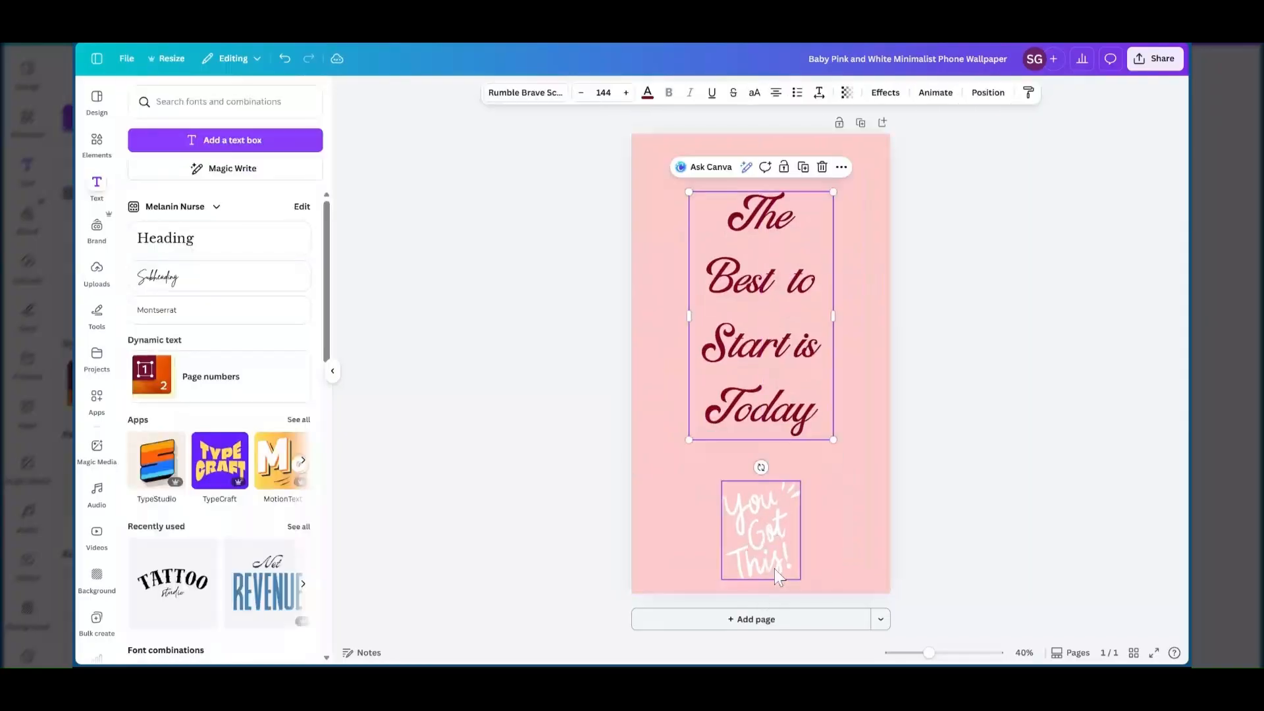
pyautogui.click(775, 569)
pyautogui.click(814, 457)
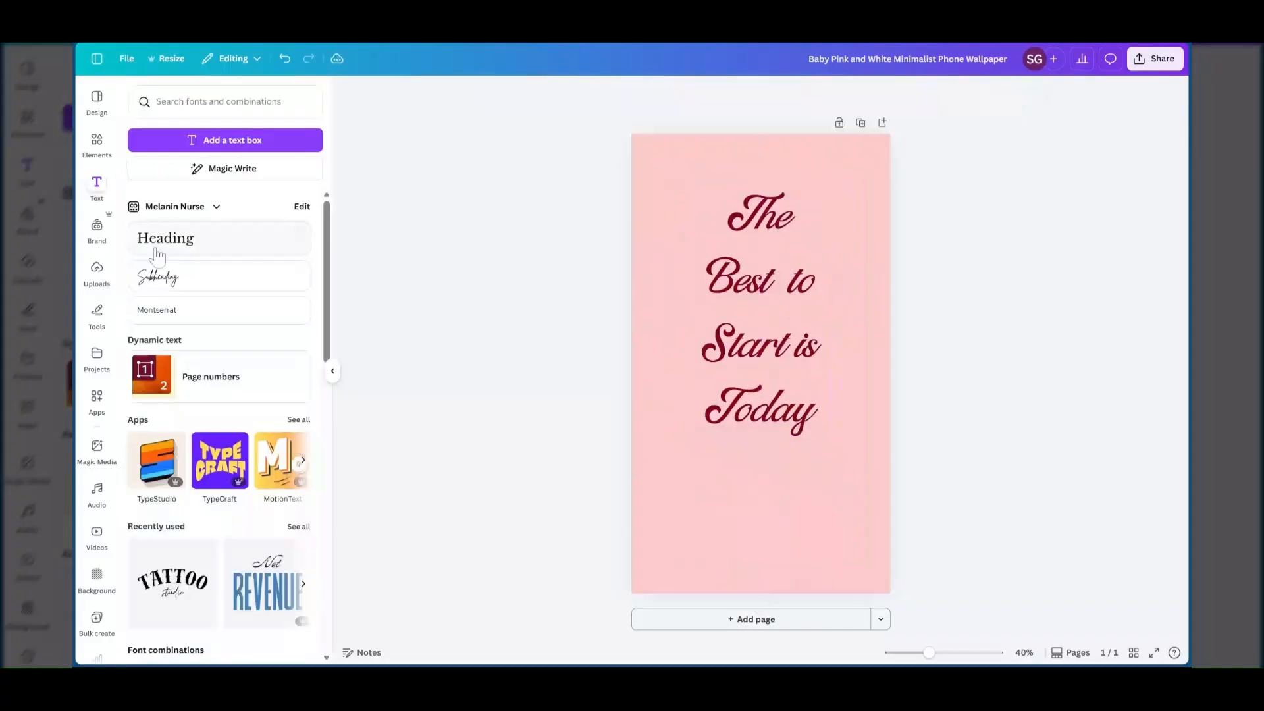
# Search the elements library for "hearts" and show all matching graphics.
pyautogui.click(96, 148)
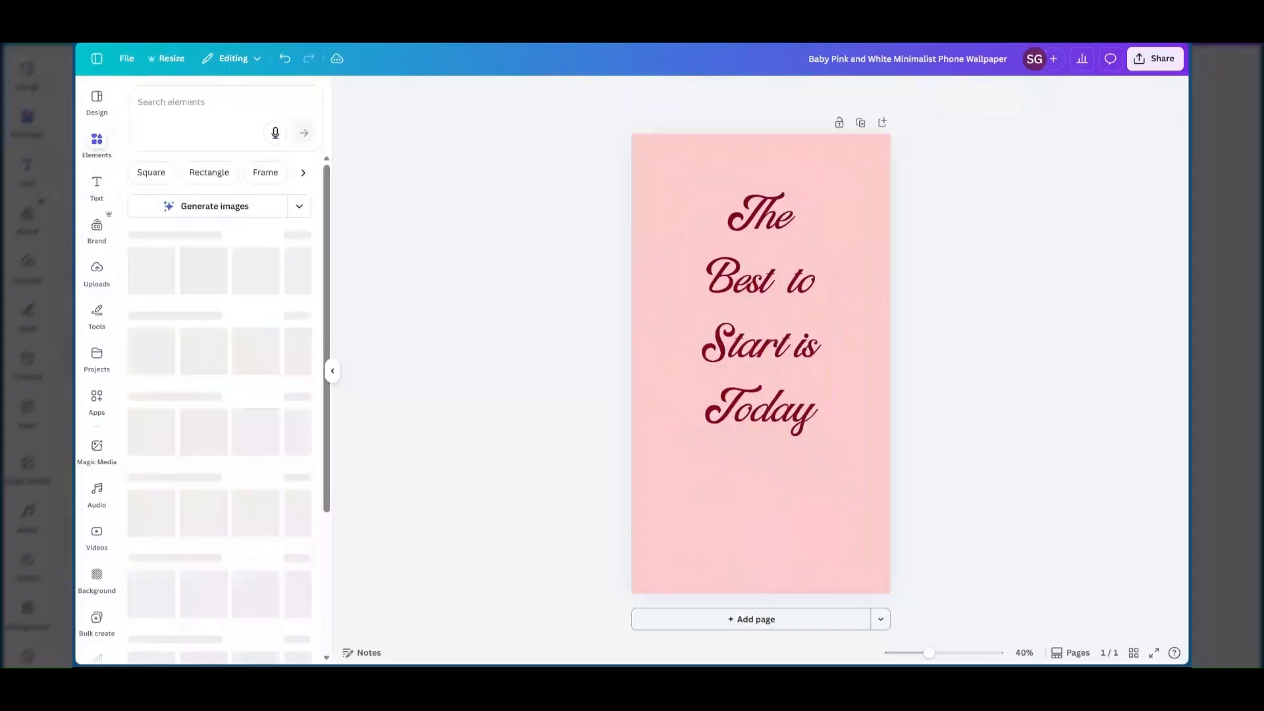
pyautogui.click(179, 103)
pyautogui.write('hear')
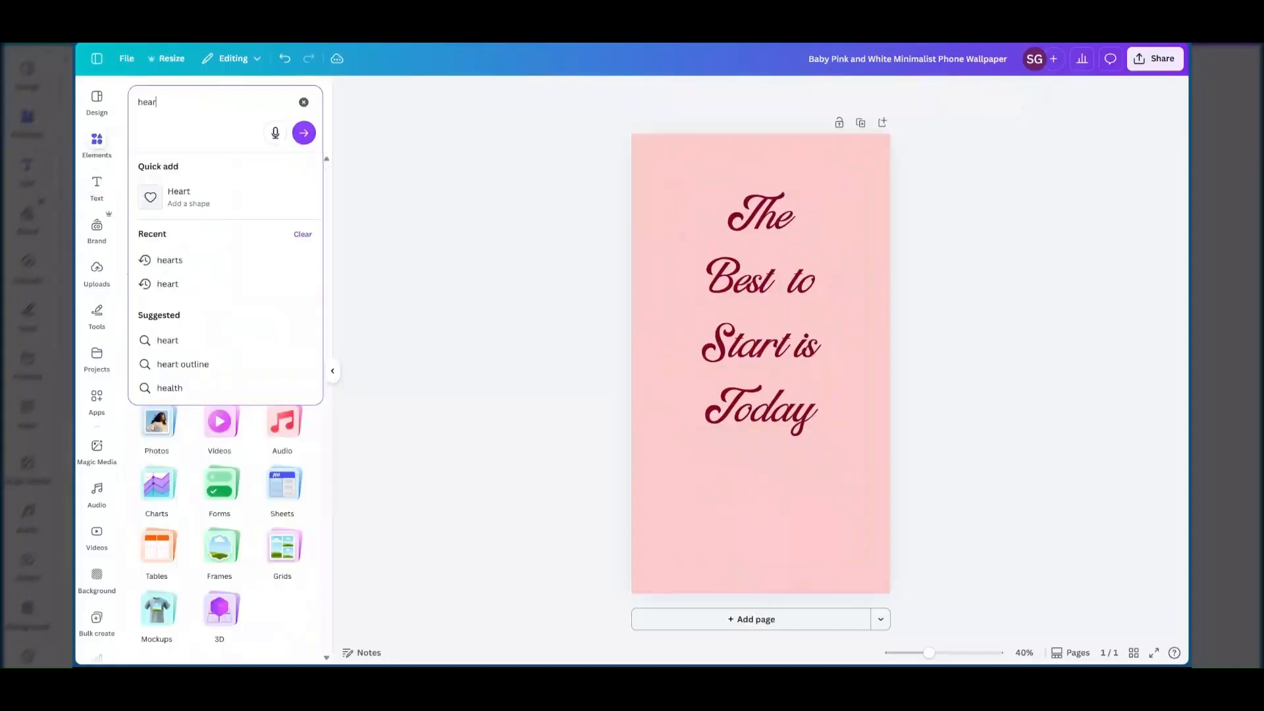
pyautogui.write('ts')
pyautogui.press('Return')
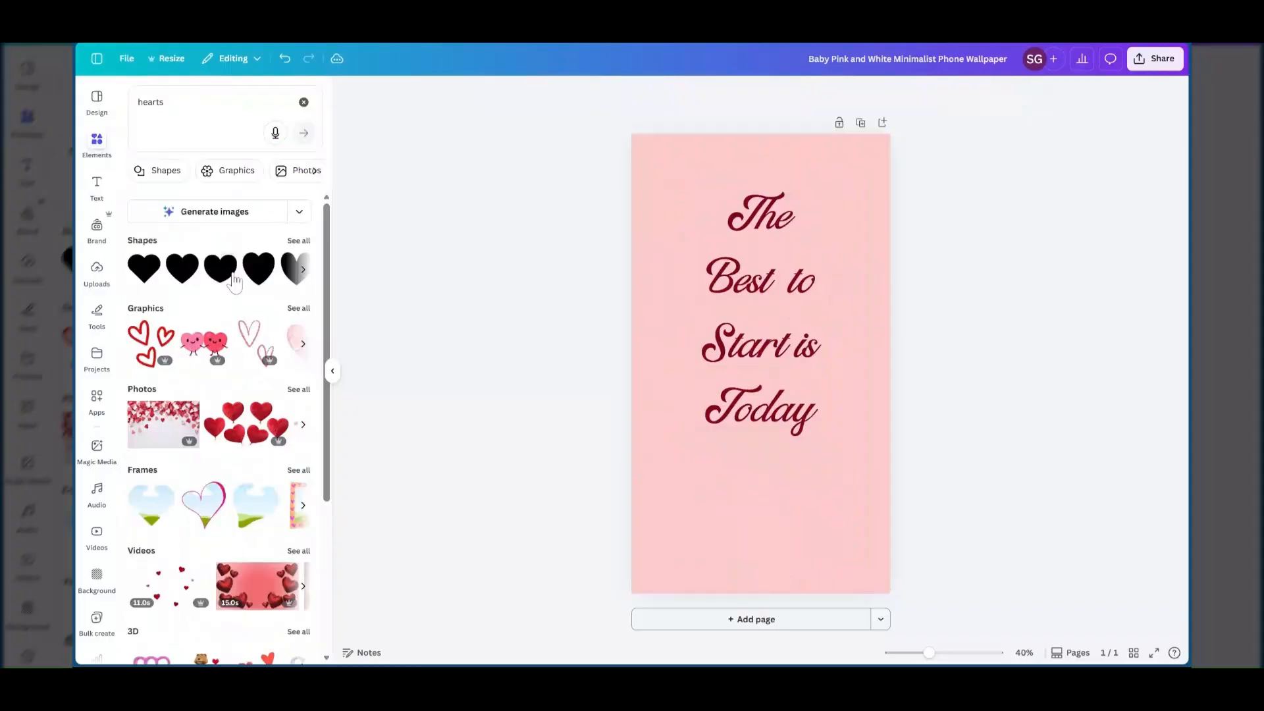
pyautogui.click(298, 309)
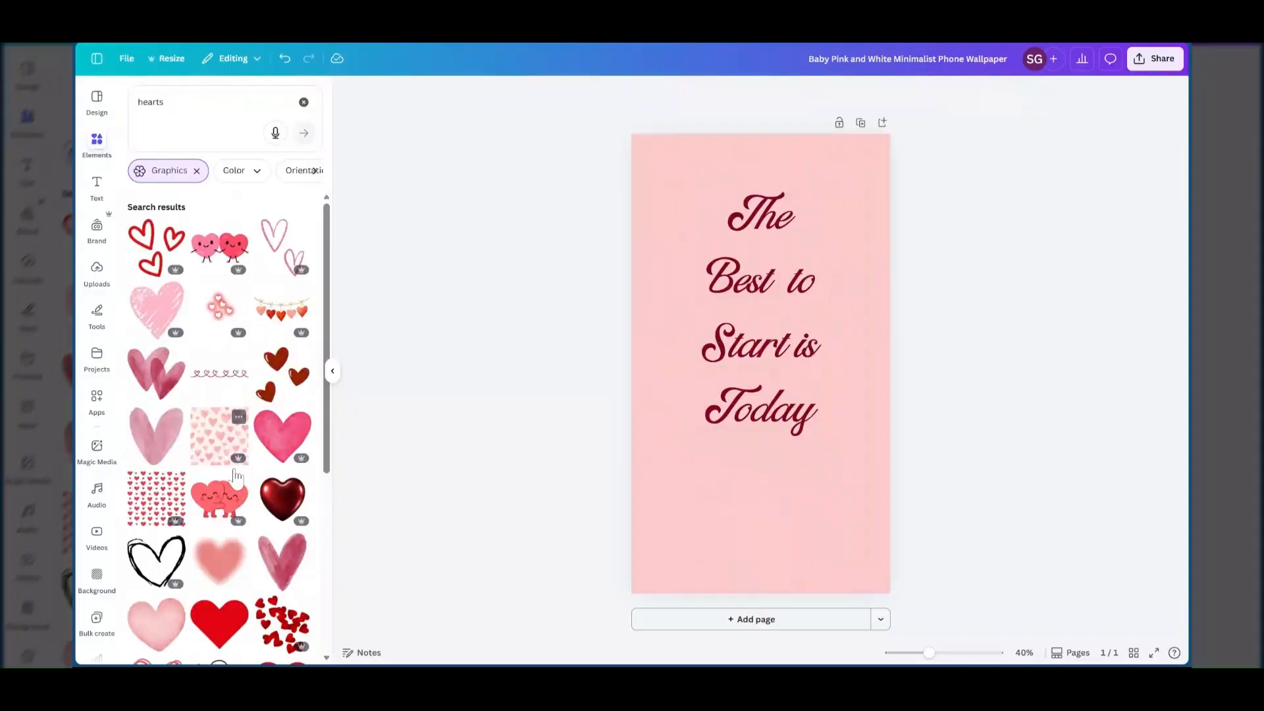
# Add the repeating red hearts pattern graphic and enlarge and position it to cover the whole page.
pyautogui.click(157, 492)
pyautogui.moveTo(705, 403); pyautogui.dragTo(650, 224)
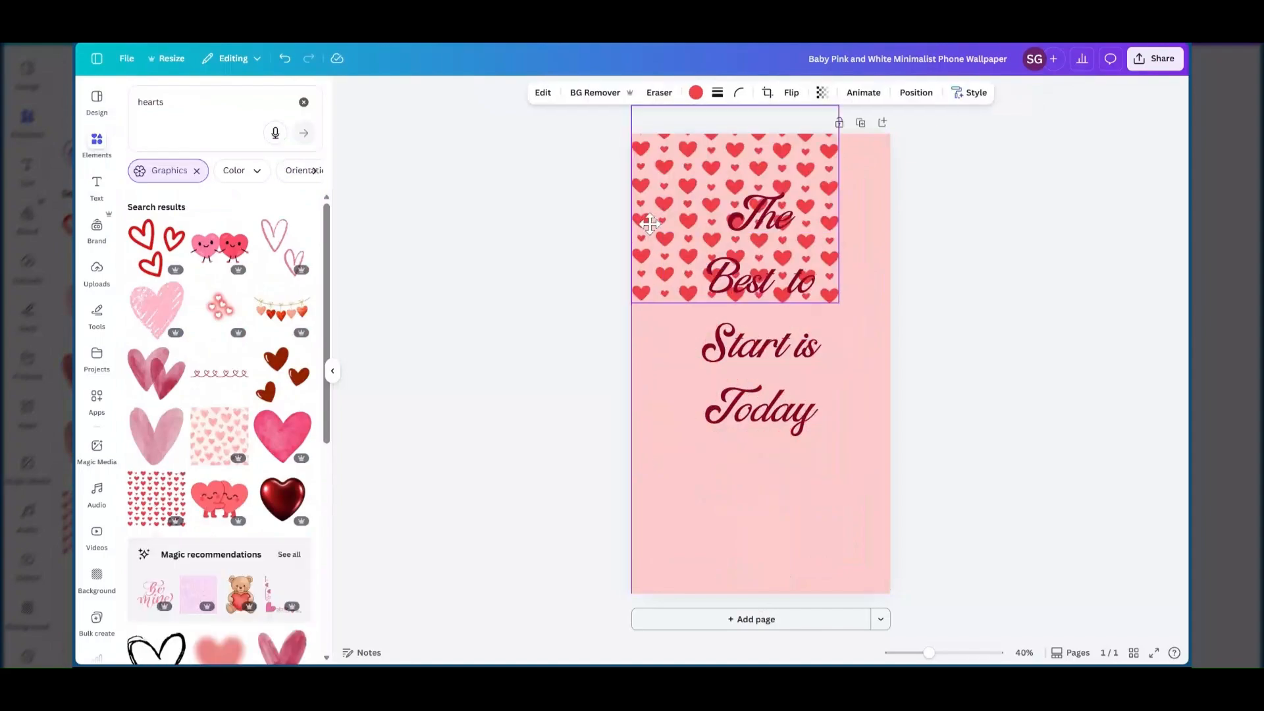
pyautogui.moveTo(838, 303); pyautogui.dragTo(918, 392)
pyautogui.moveTo(765, 387); pyautogui.dragTo(744, 605)
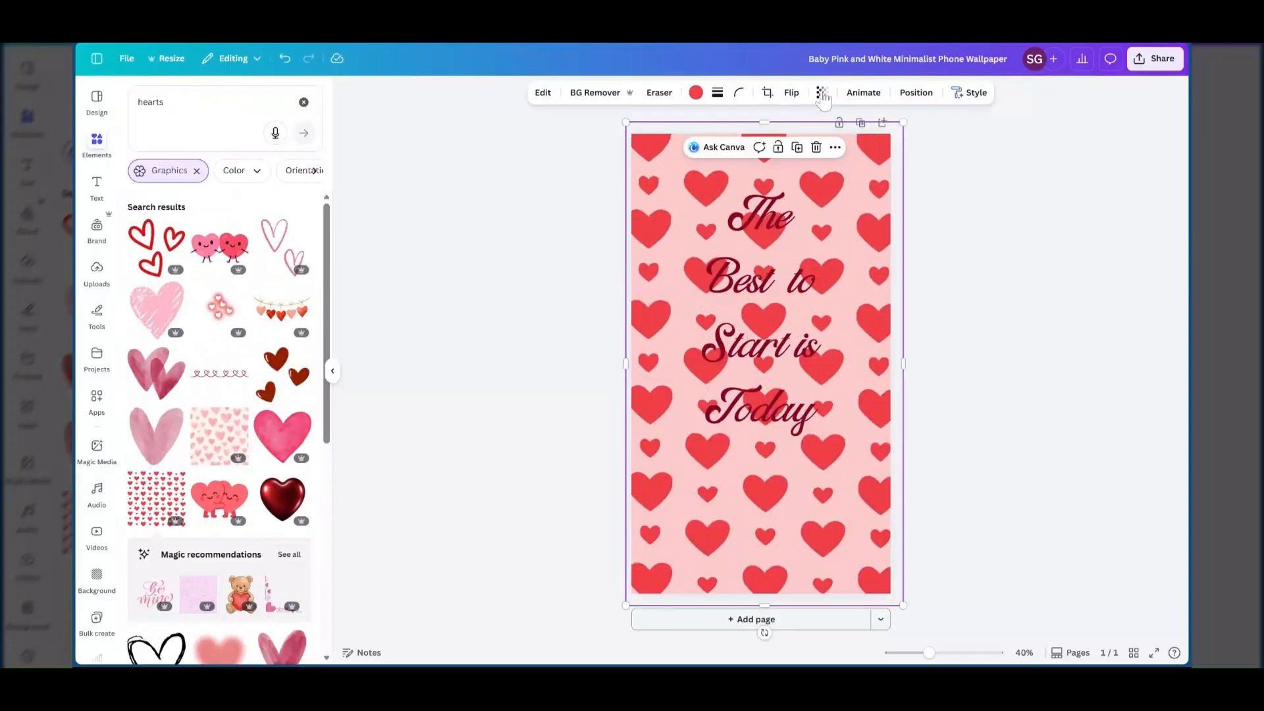
# Fade the hearts pattern by setting its transparency to 14.
pyautogui.click(823, 93)
pyautogui.moveTo(846, 142); pyautogui.dragTo(781, 142)
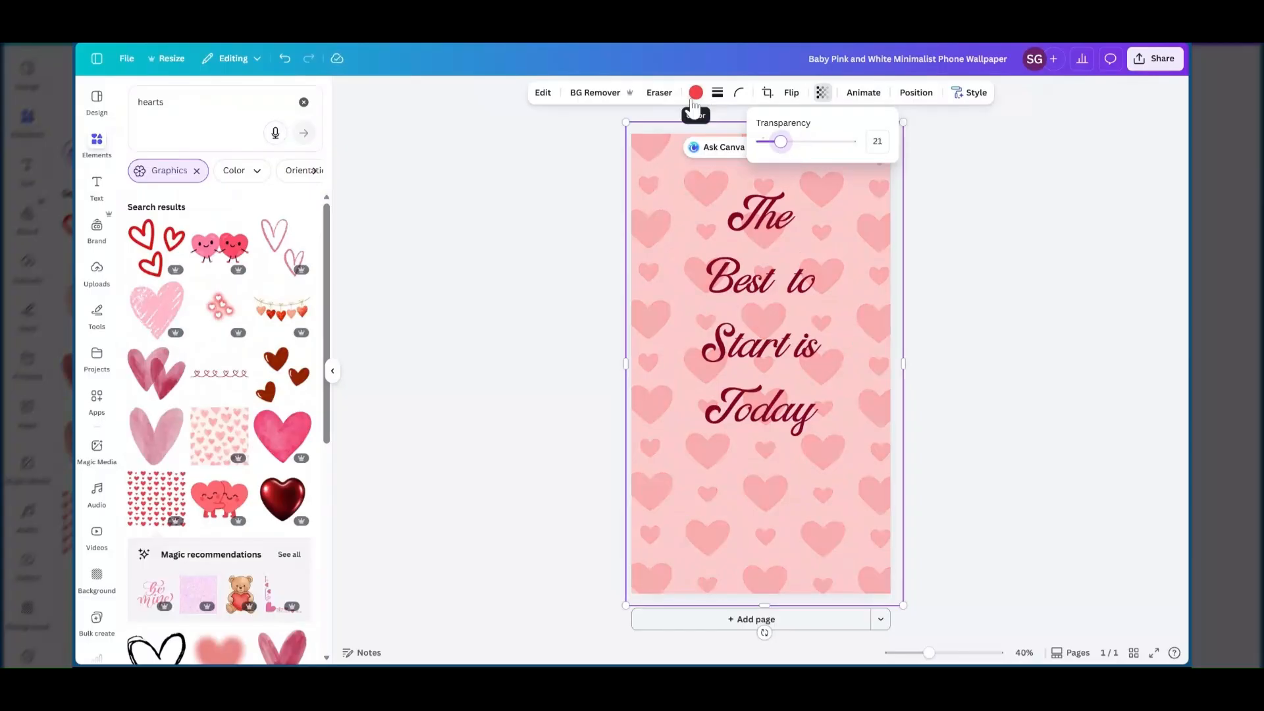
pyautogui.moveTo(781, 142)
pyautogui.mouseDown()
pyautogui.moveTo(798, 144)
pyautogui.moveTo(772, 145)
pyautogui.mouseUp()
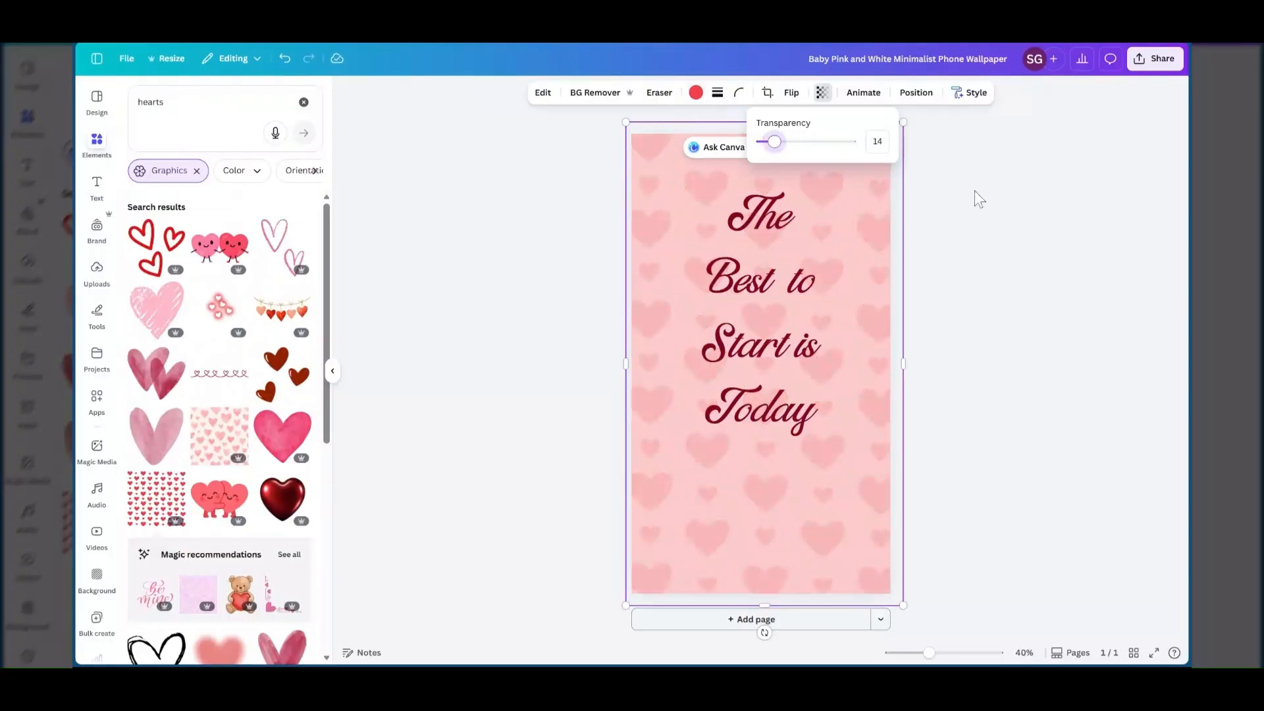
pyautogui.press('Escape')
# Enlarge the quote to about size 195 and centre it horizontally on the page.
pyautogui.click(793, 357)
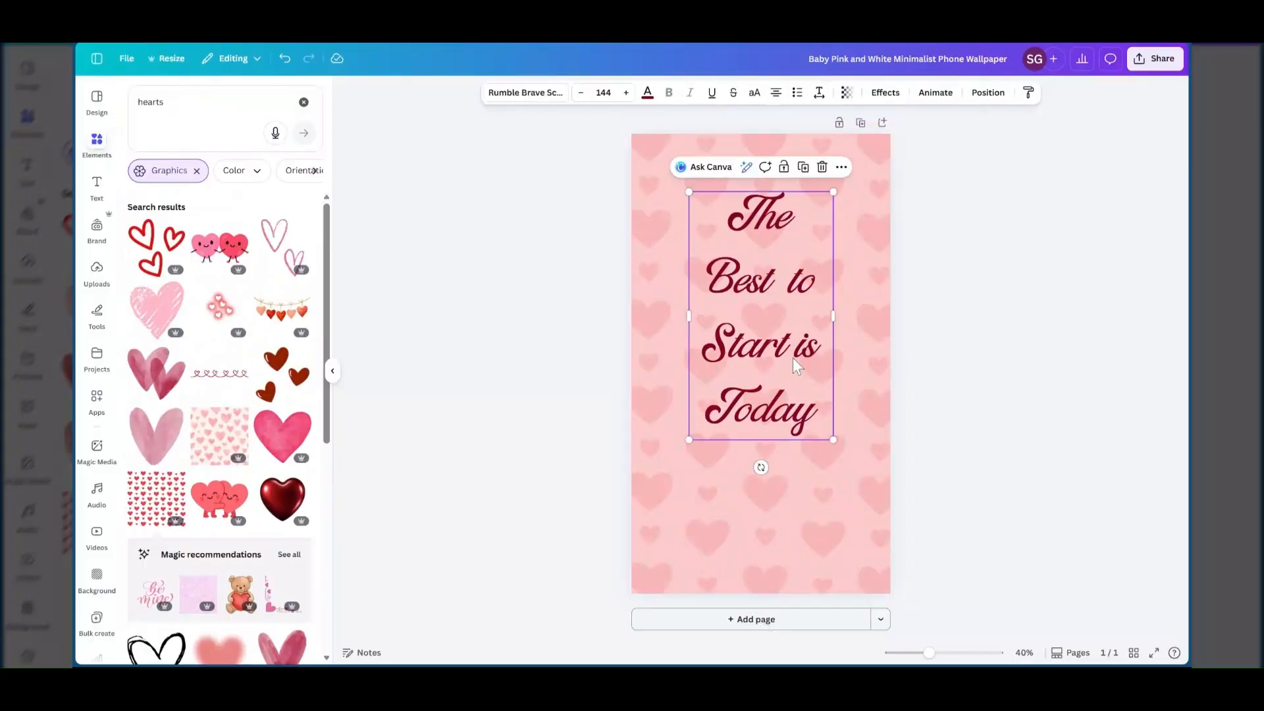
pyautogui.moveTo(832, 442); pyautogui.dragTo(857, 542)
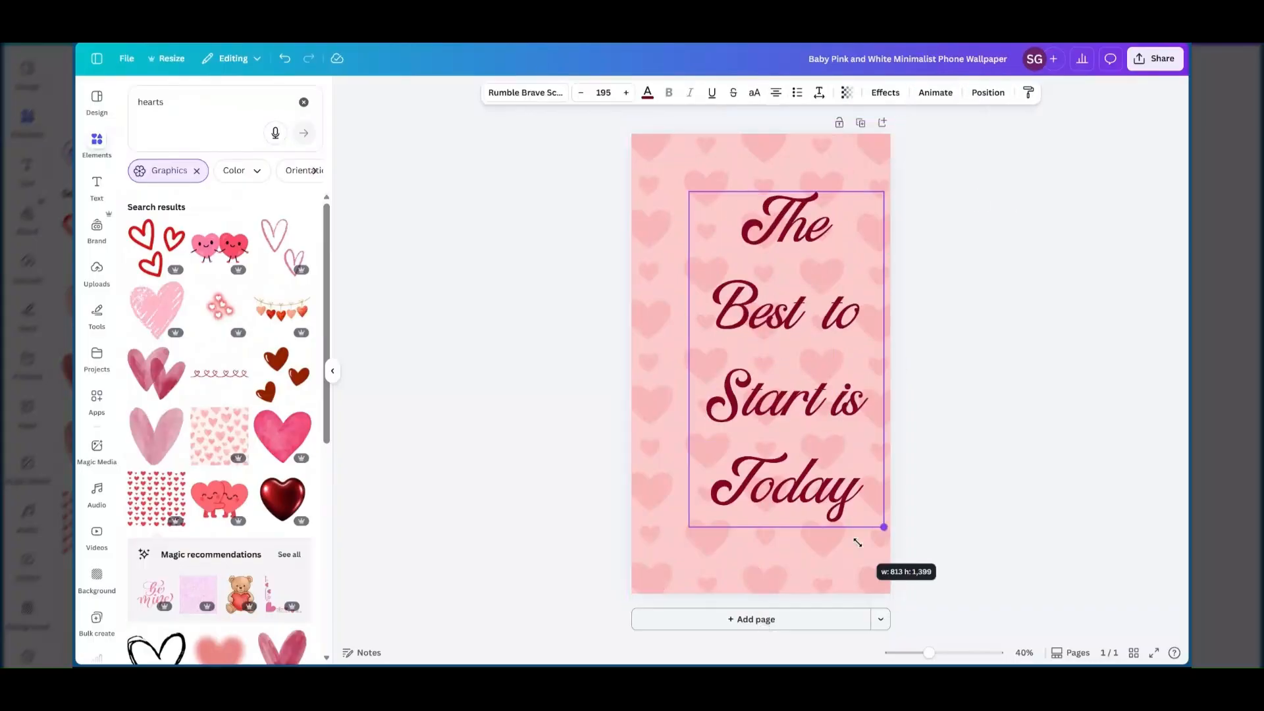
pyautogui.moveTo(822, 413); pyautogui.dragTo(798, 413)
pyautogui.click(887, 323)
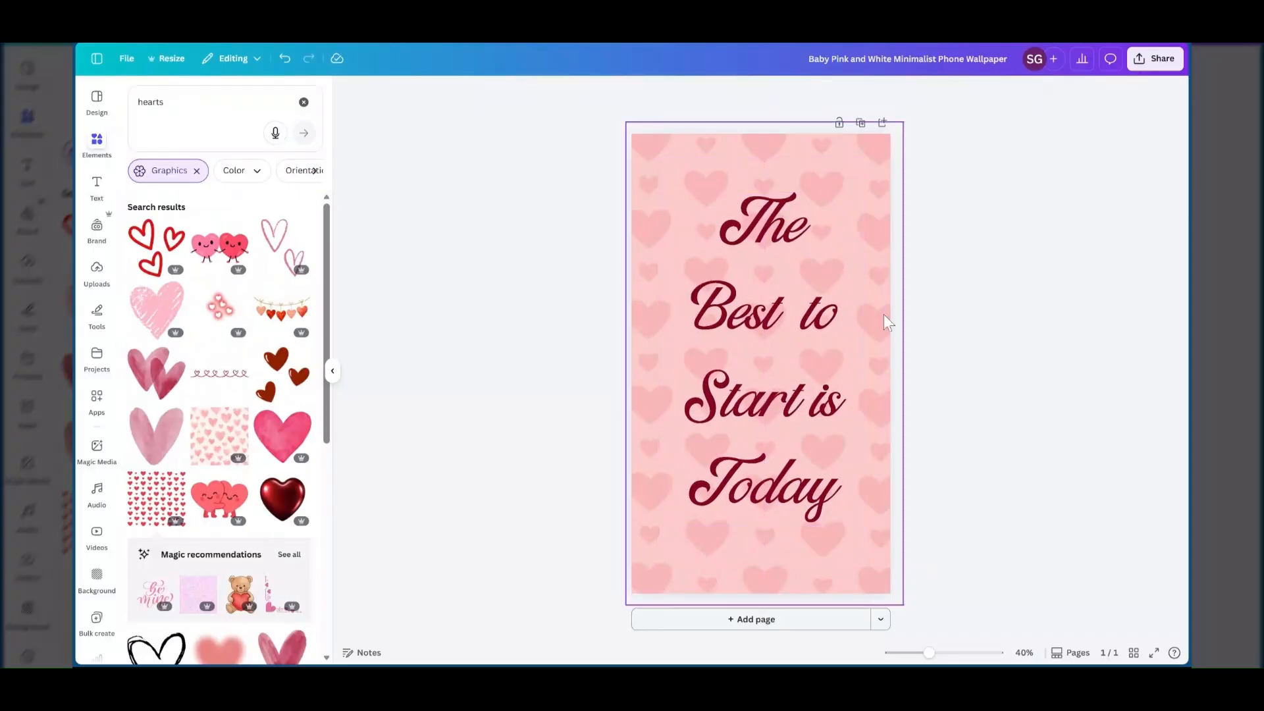
# Tighten the quote's text spacing so it wraps onto three lines, and move it down to the page's vertical centre.
pyautogui.click(828, 302)
pyautogui.click(820, 93)
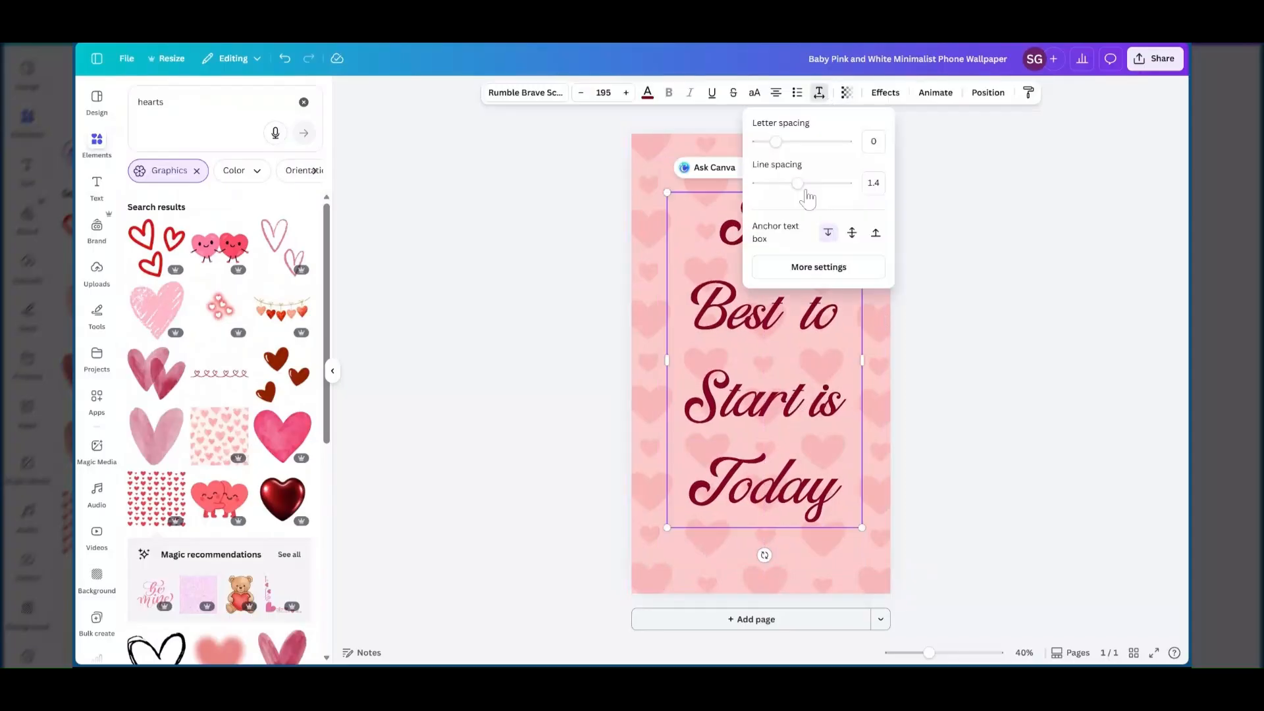
pyautogui.moveTo(798, 184); pyautogui.dragTo(777, 146)
pyautogui.click(930, 167)
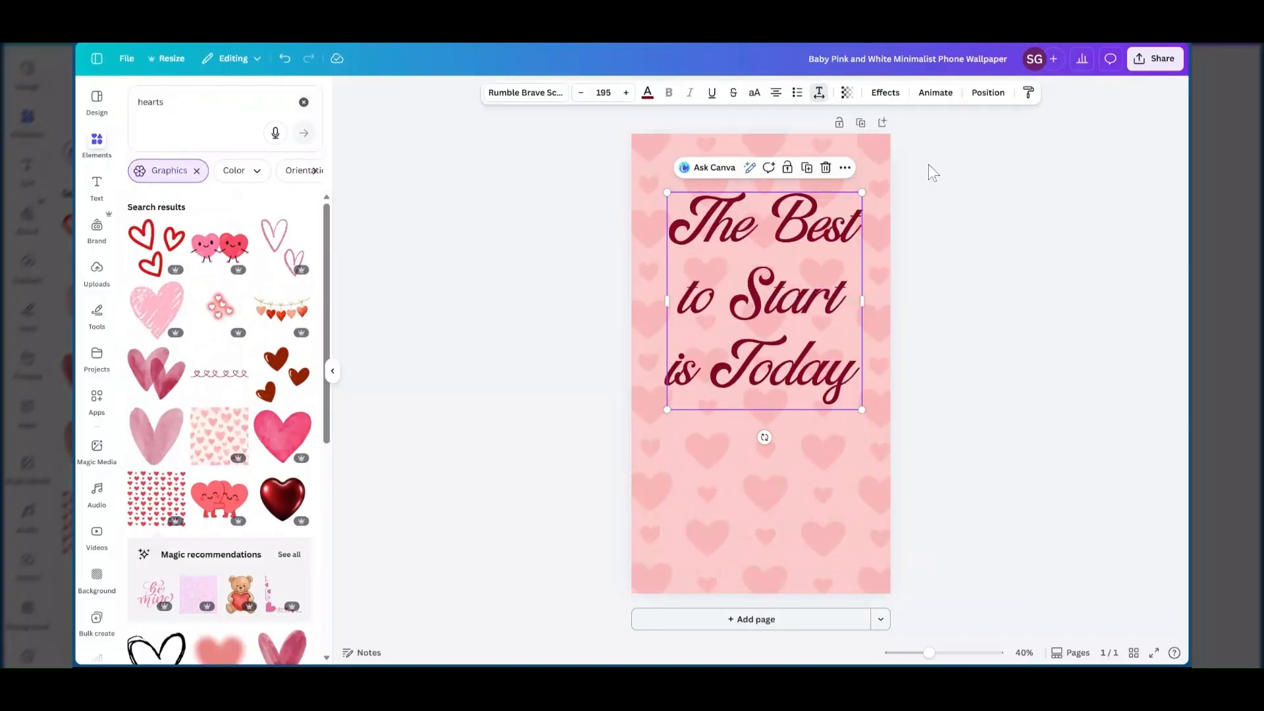
pyautogui.moveTo(740, 326); pyautogui.dragTo(740, 384)
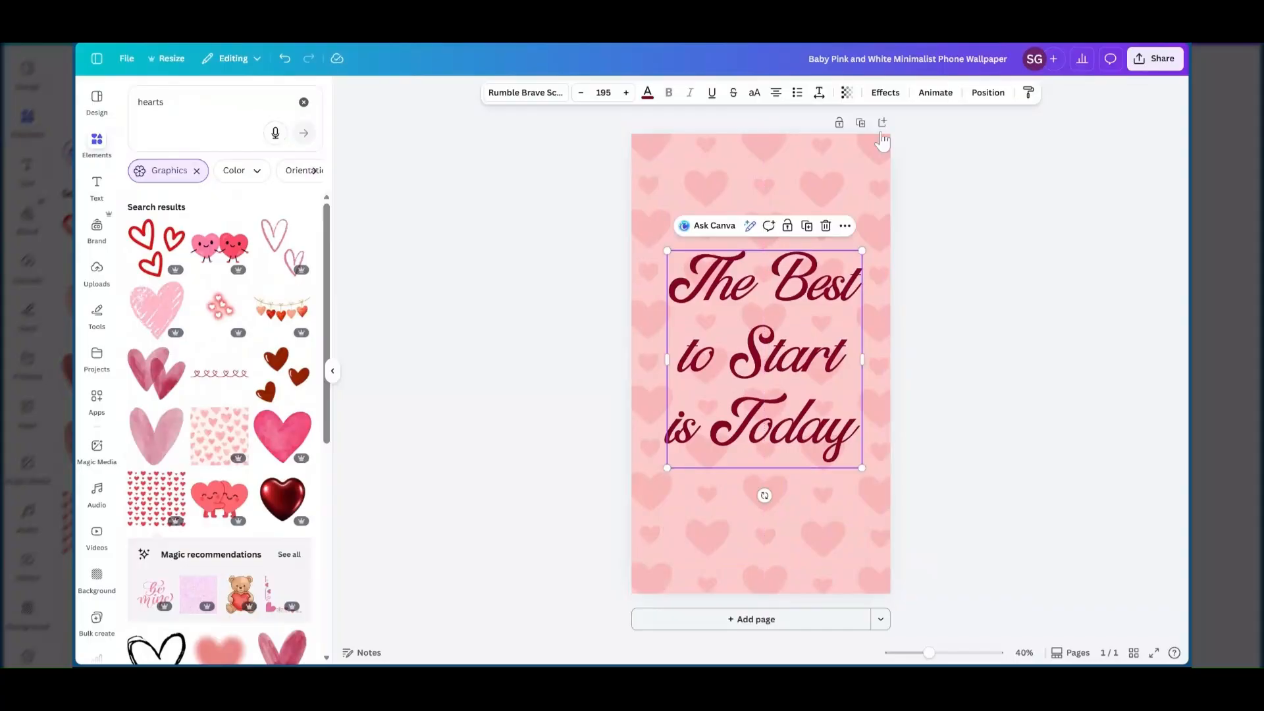
# Add a second plain pink page after the quote page.
pyautogui.click(883, 123)
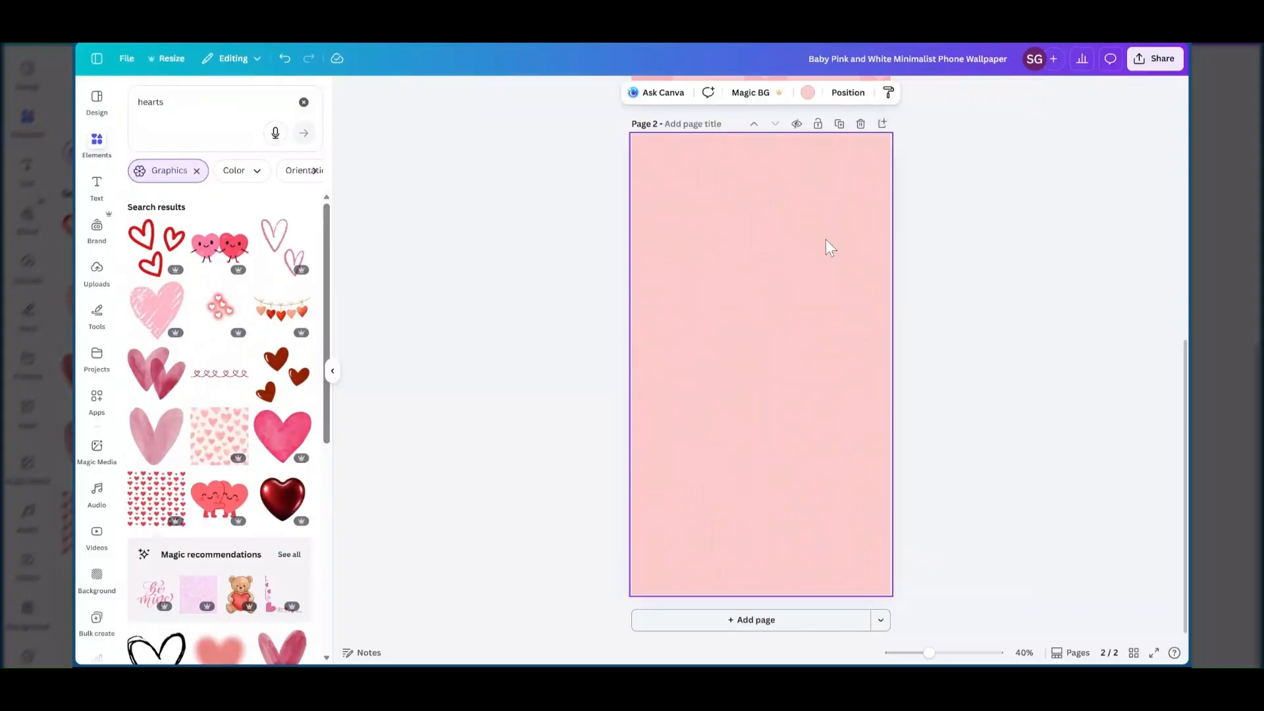
pyautogui.scroll(5, 747, 314)
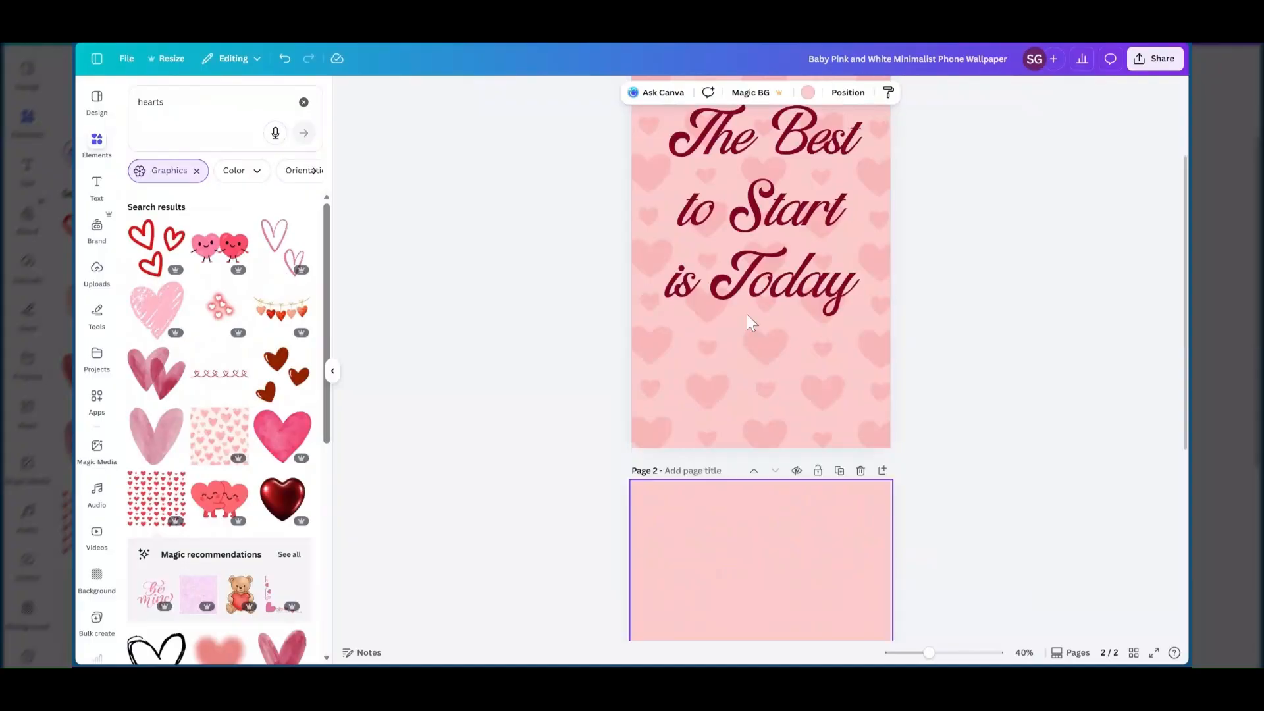
pyautogui.scroll(-3, 758, 345)
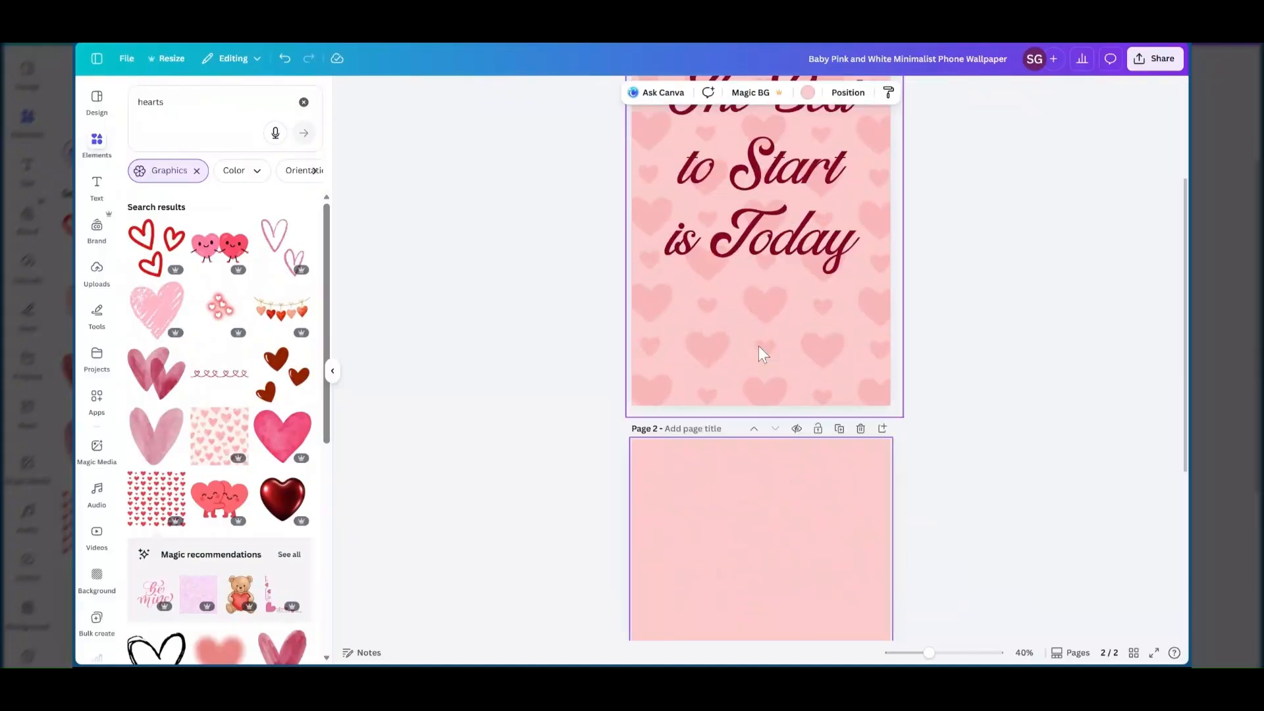
# Change the second page's background to the first solid red among the photo colours.
pyautogui.scroll(-3, 728, 461)
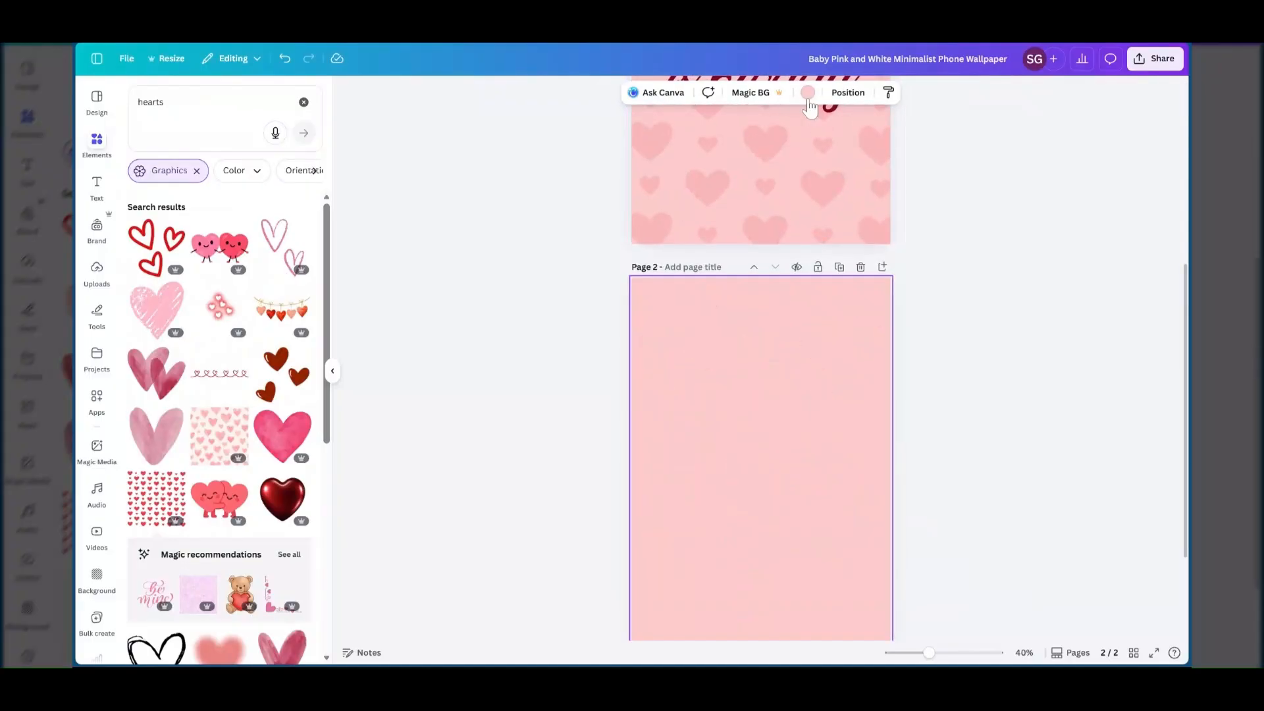
pyautogui.click(808, 93)
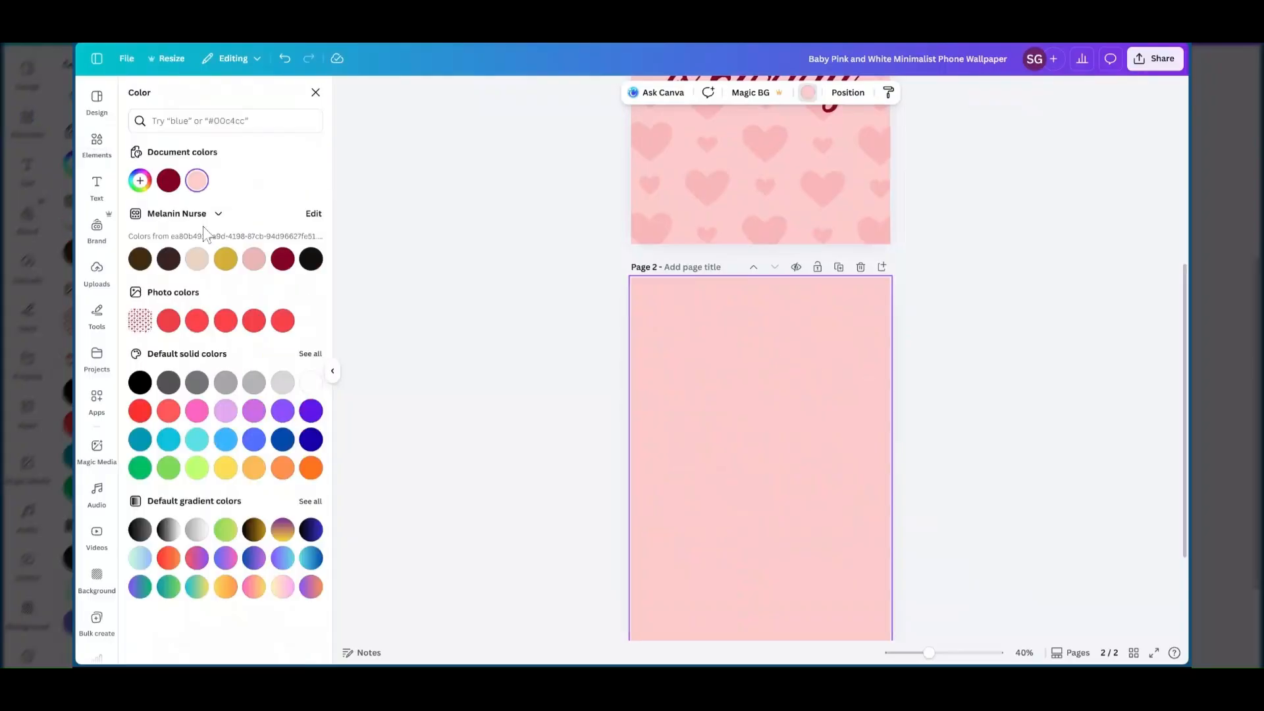
pyautogui.click(169, 321)
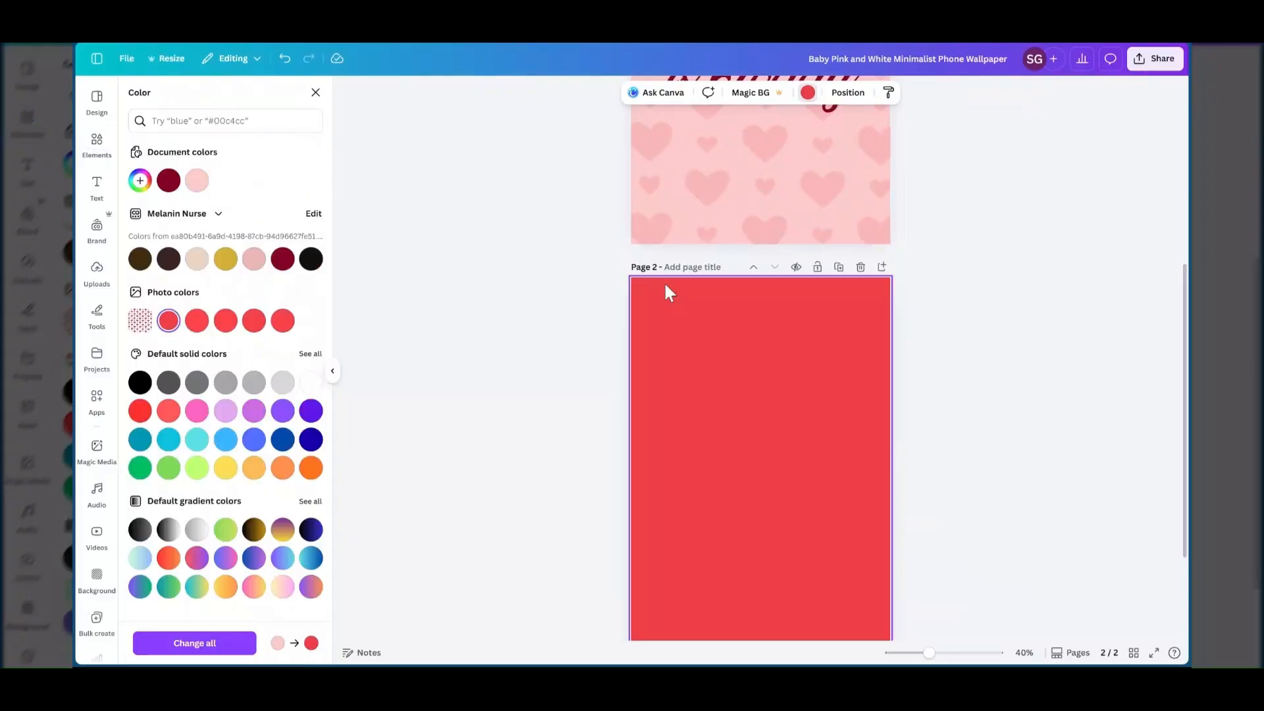
# Add a third page after the red one and set its background to bright pink.
pyautogui.scroll(-2, 940, 183)
pyautogui.click(839, 162)
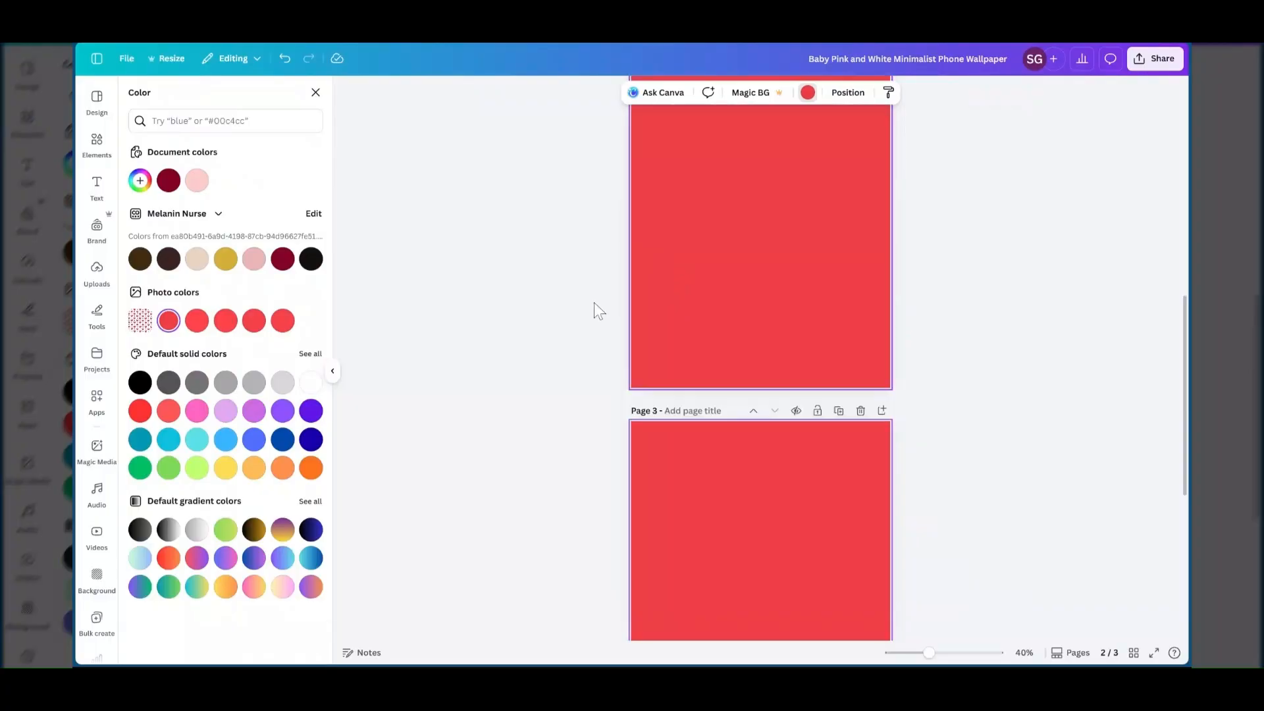
pyautogui.click(197, 412)
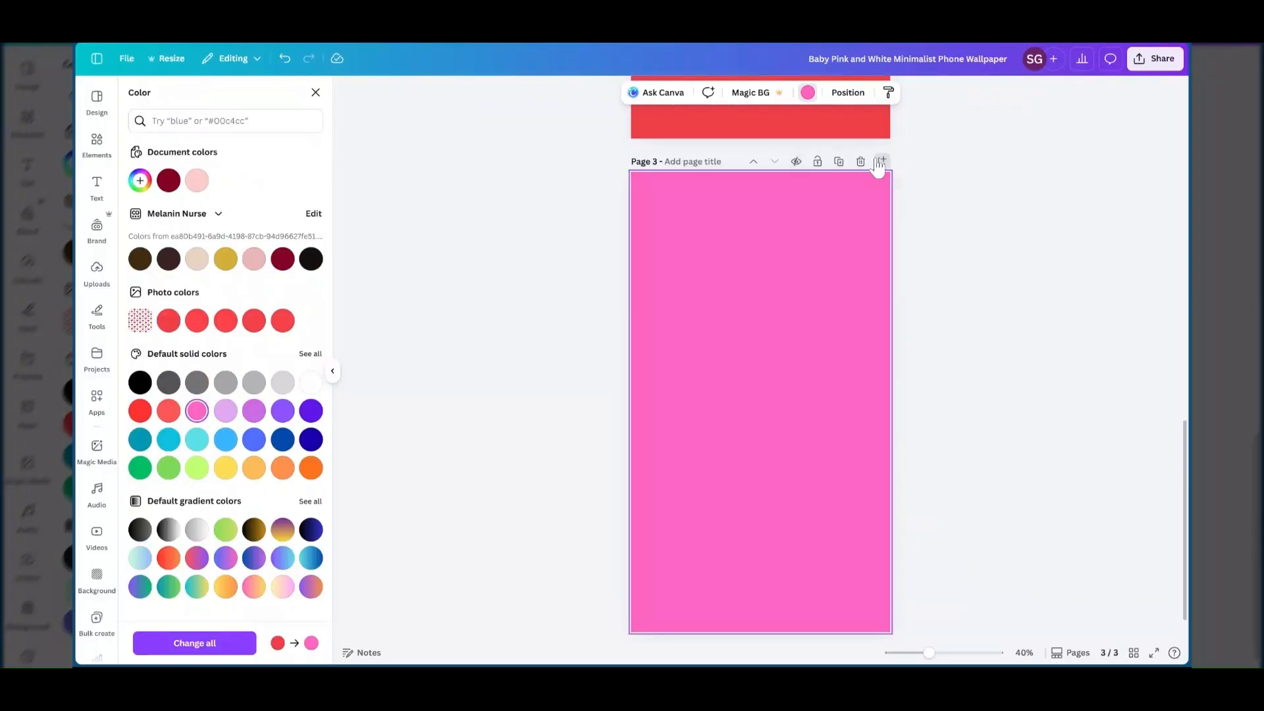
# Add two more pages after the pink one, the fourth with a light purple background and the fifth with deep violet.
pyautogui.click(881, 162)
pyautogui.click(254, 412)
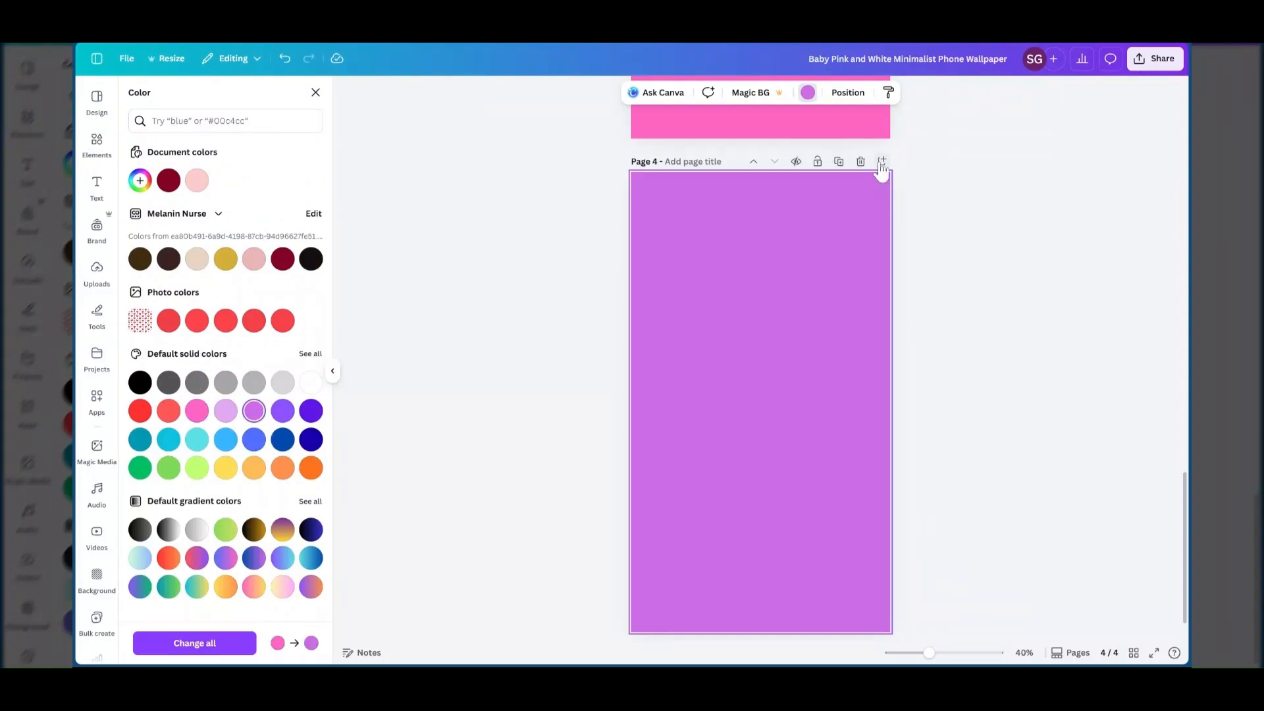
pyautogui.click(882, 163)
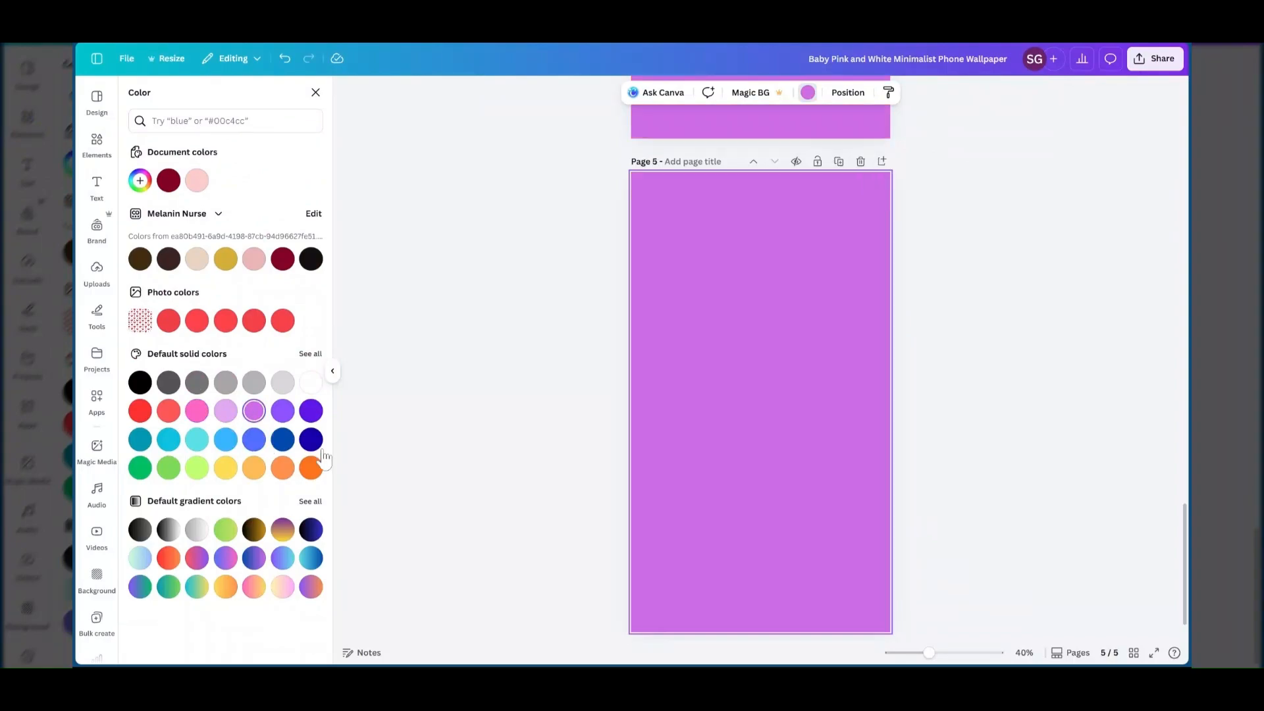
pyautogui.click(311, 411)
# Duplicate the first page with the quote and hearts, and select the quote on the copy.
pyautogui.scroll(15, 792, 270)
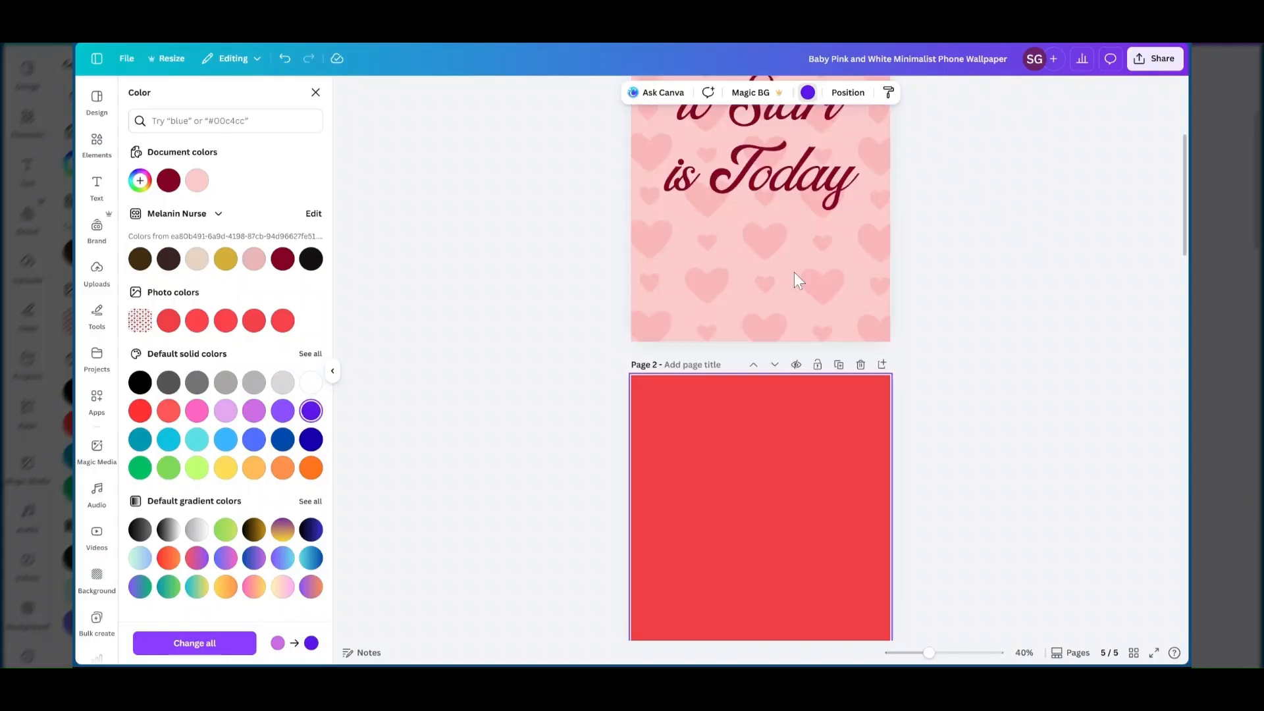
pyautogui.scroll(4, 794, 272)
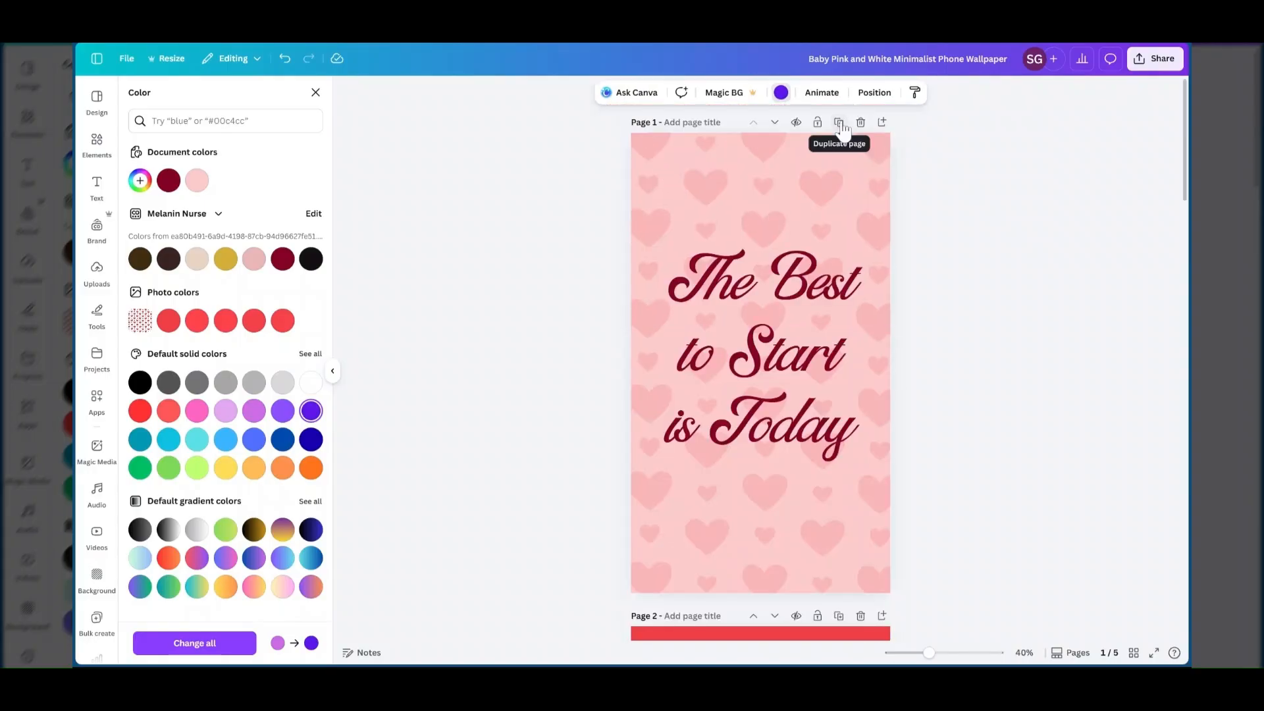
pyautogui.click(839, 125)
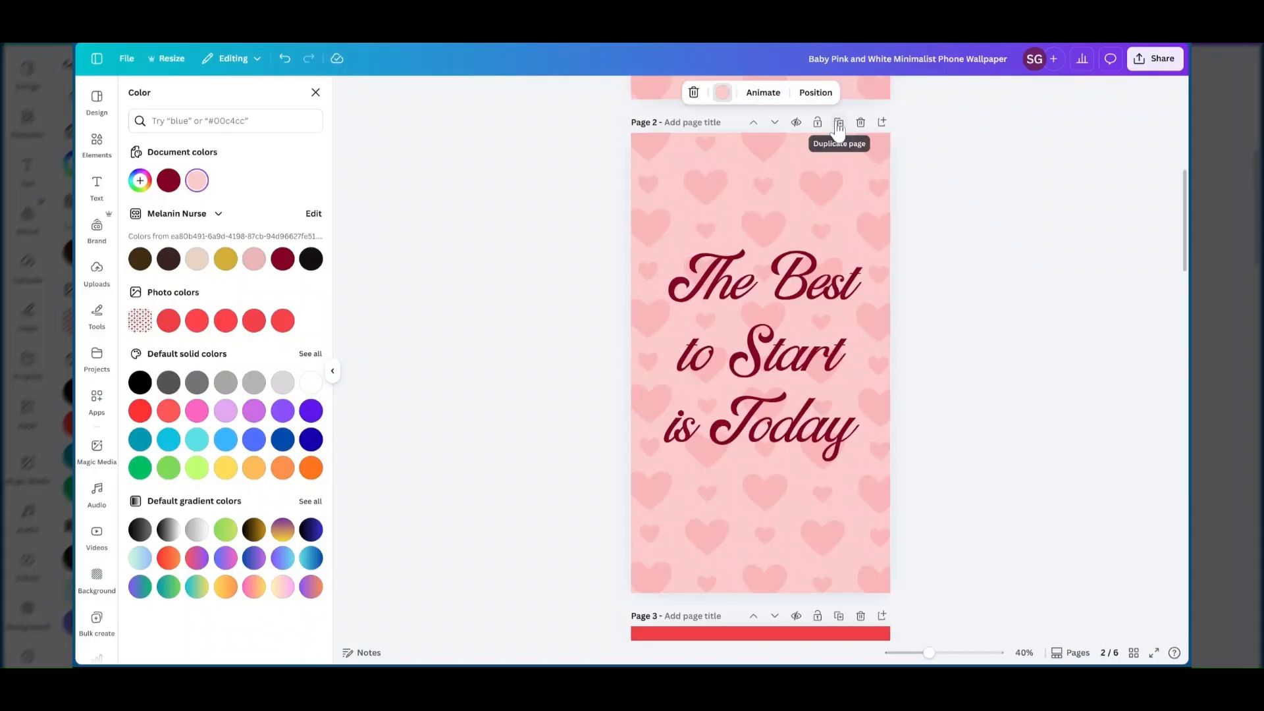
pyautogui.click(790, 335)
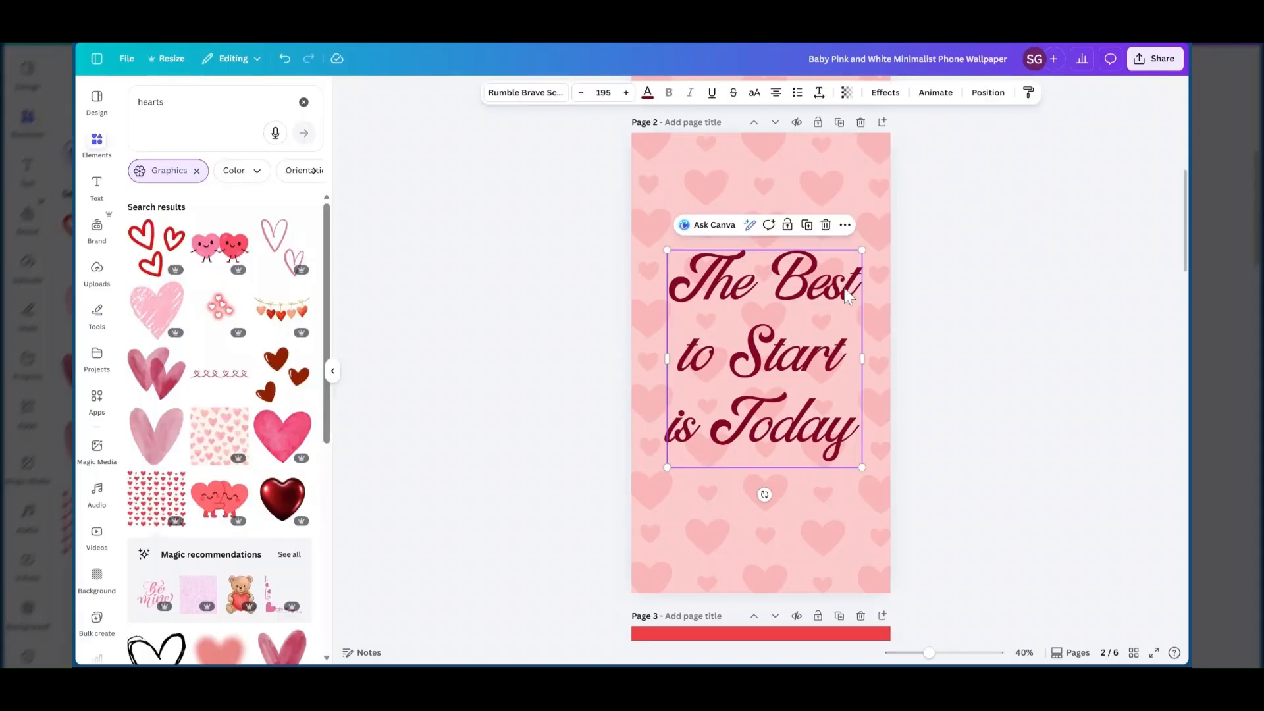
# Add a new page after the violet last page and set its background to turquoise blue.
pyautogui.scroll(5, 836, 244)
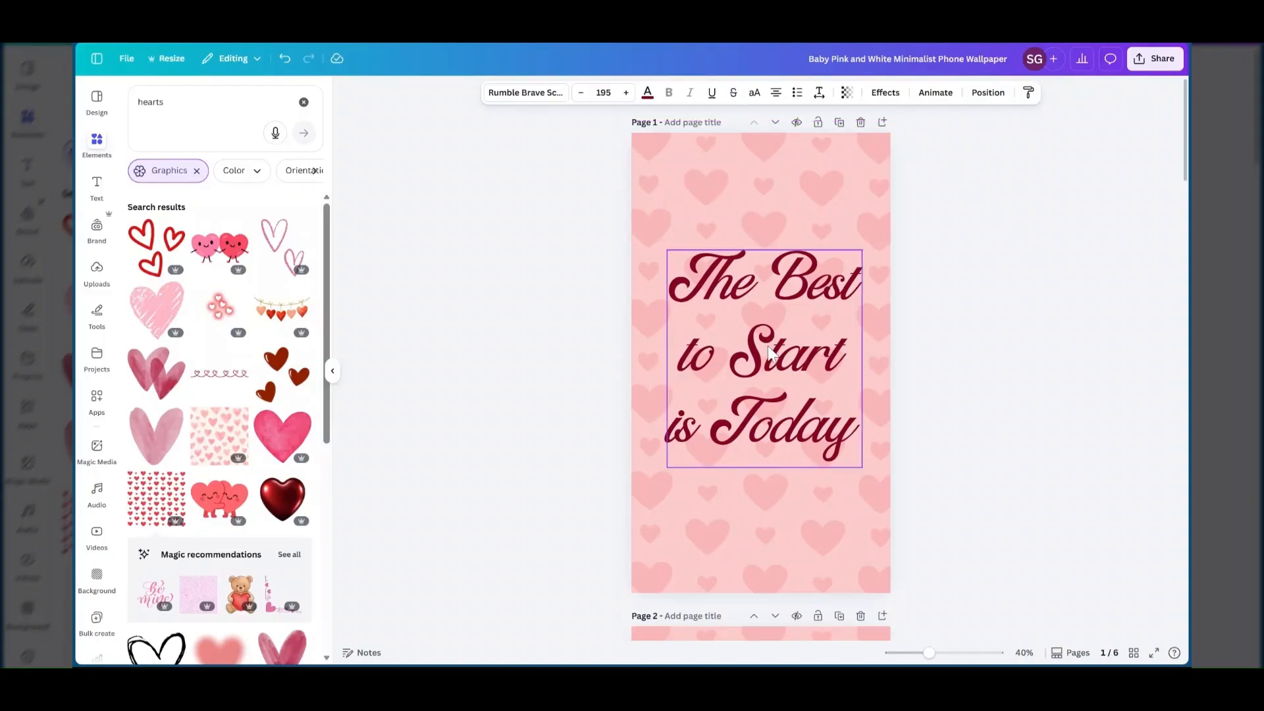
pyautogui.scroll(-4, 772, 353)
pyautogui.scroll(-7, 796, 338)
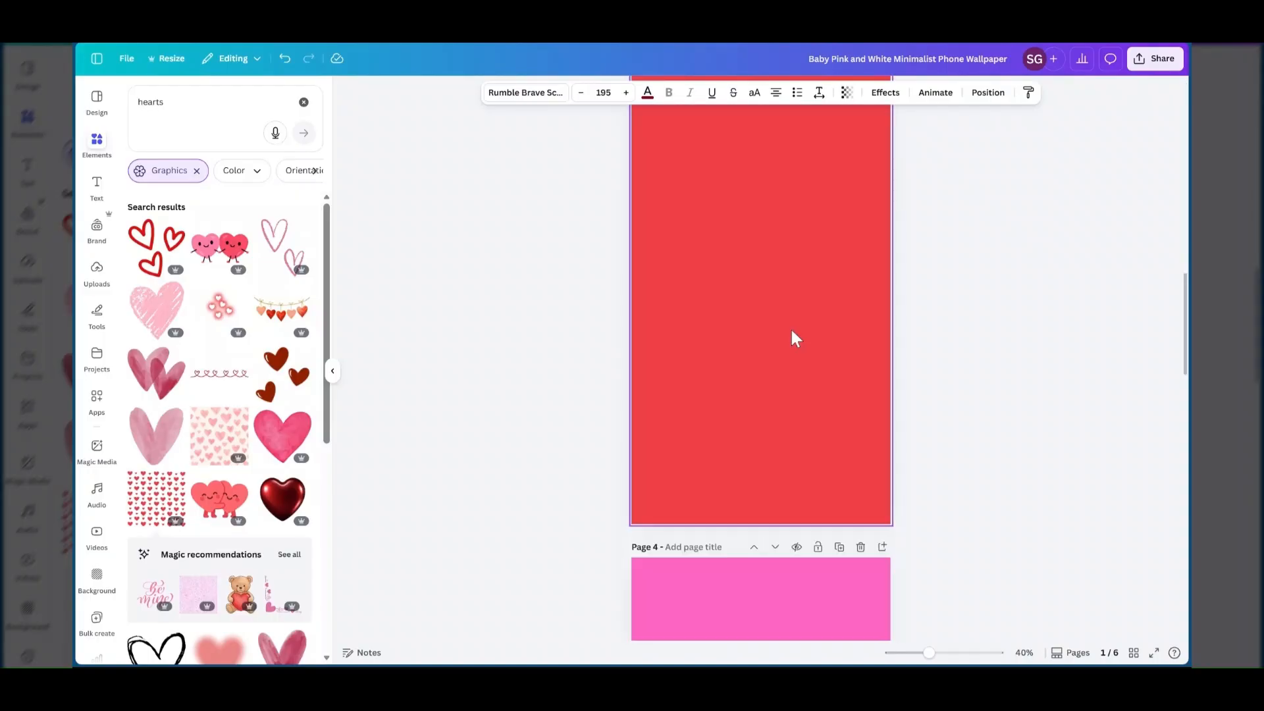
pyautogui.scroll(-8, 796, 338)
pyautogui.scroll(-10, 731, 338)
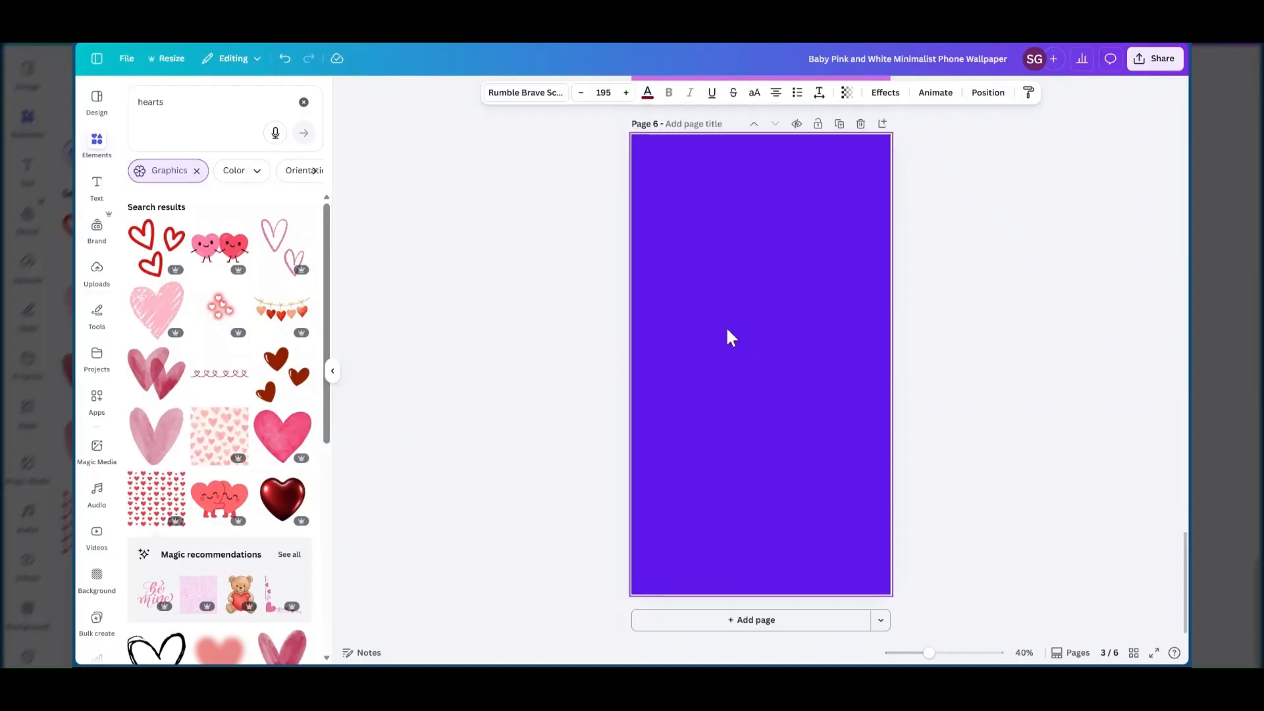
pyautogui.click(884, 125)
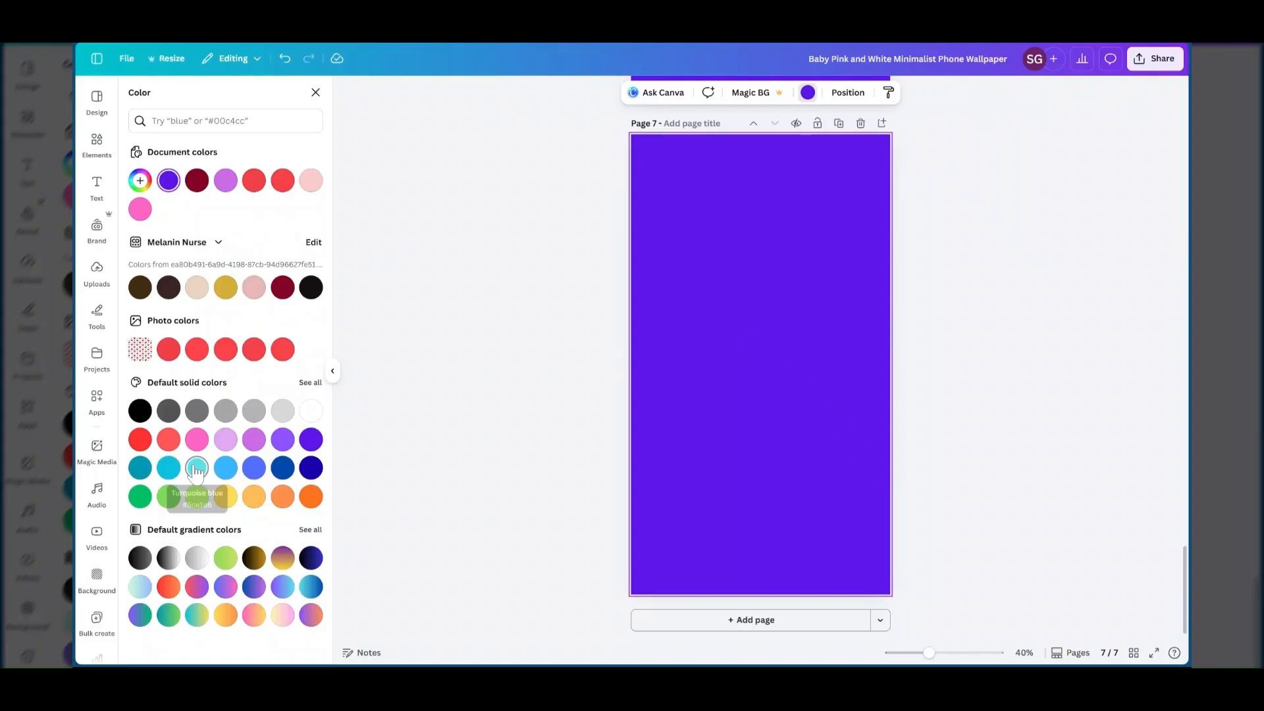
pyautogui.click(196, 468)
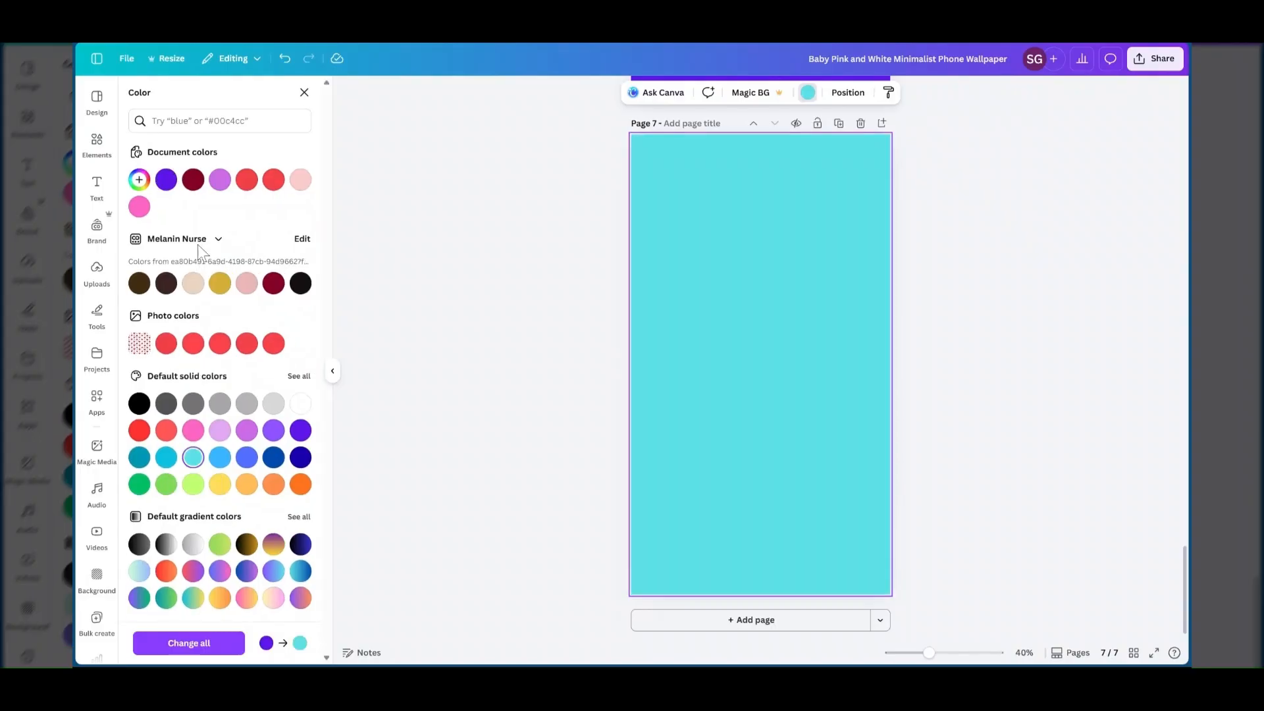
# Copy the quote from the first page and paste it onto the violet sixth page.
pyautogui.scroll(10, 751, 257)
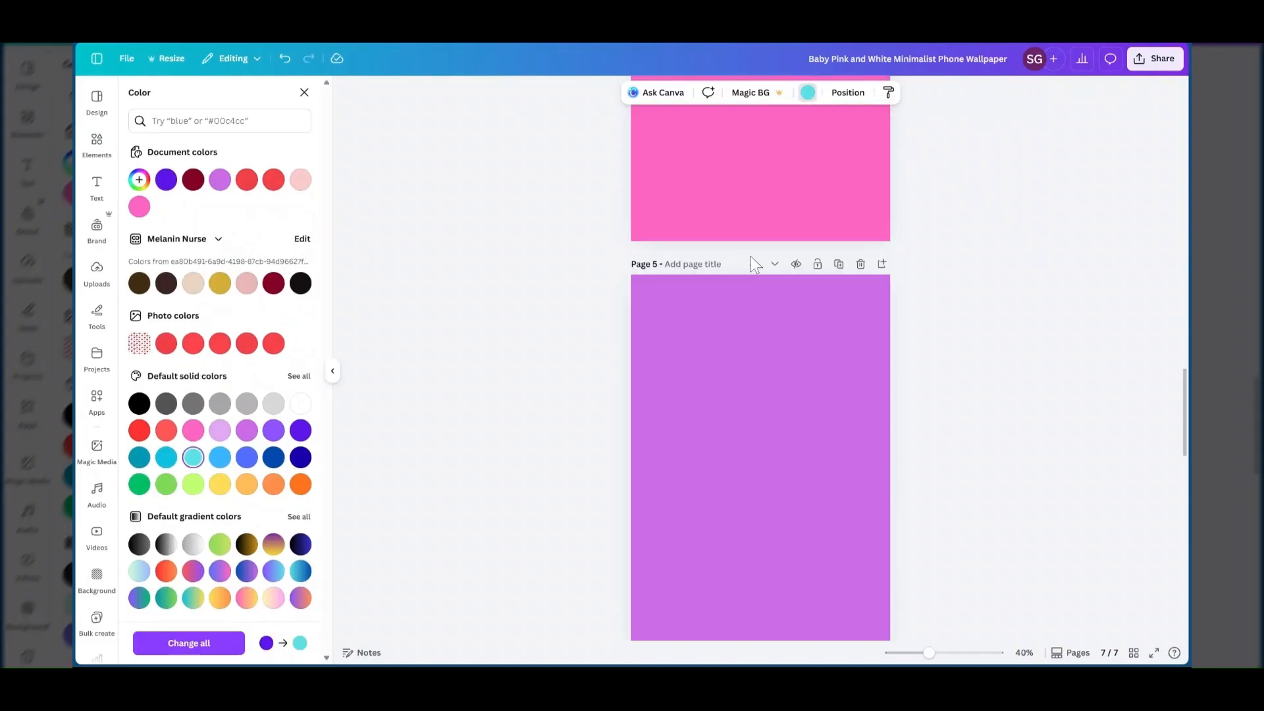
pyautogui.scroll(15, 751, 257)
pyautogui.scroll(8, 751, 256)
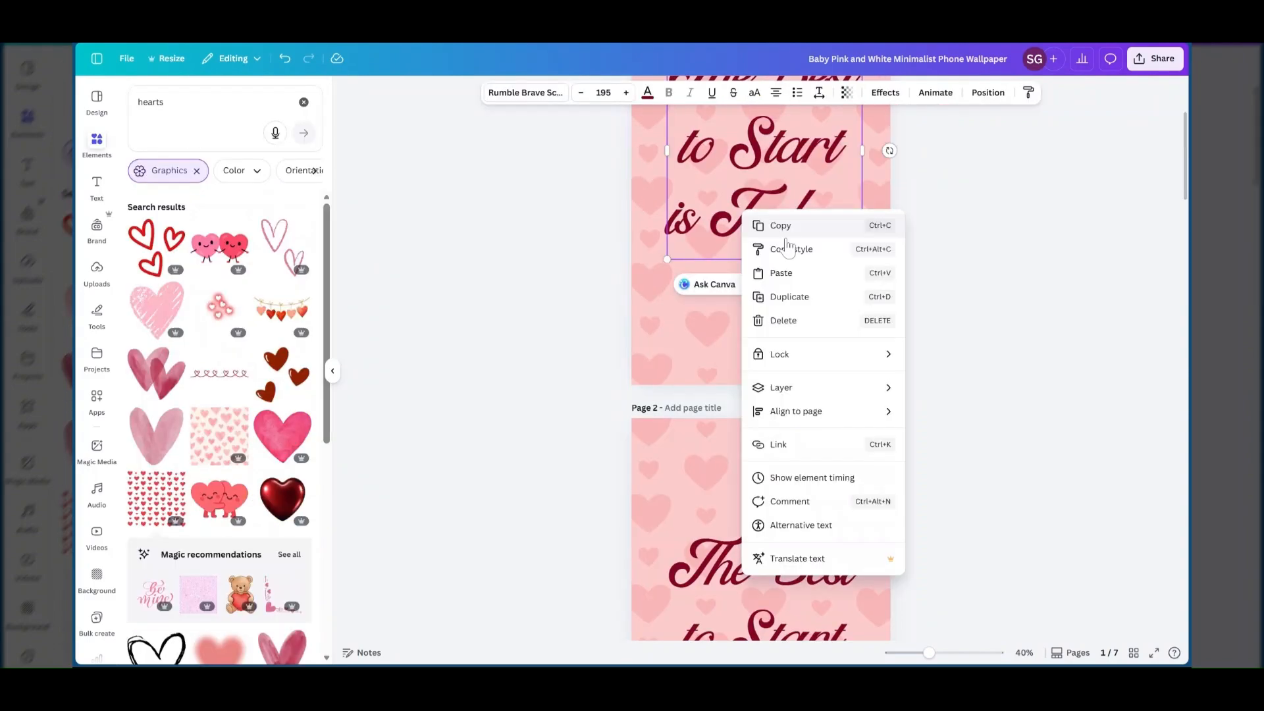
pyautogui.click(785, 233)
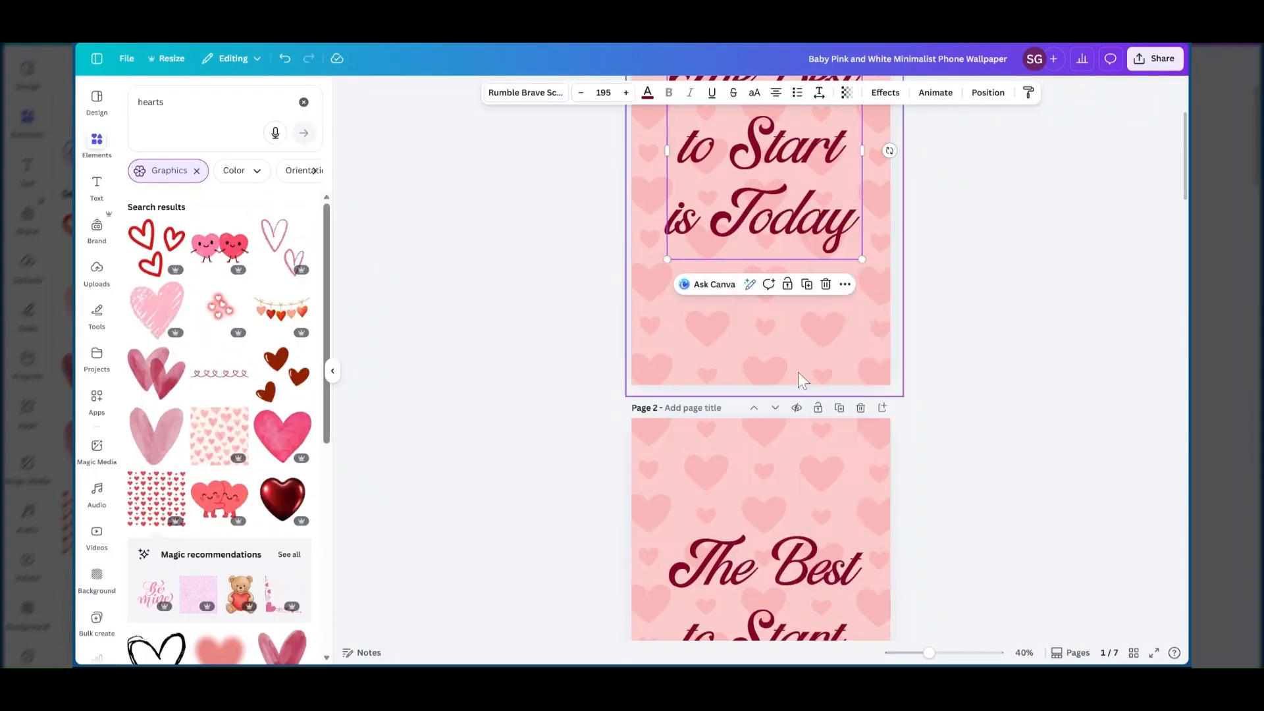
pyautogui.scroll(-20, 798, 373)
pyautogui.scroll(-5, 798, 372)
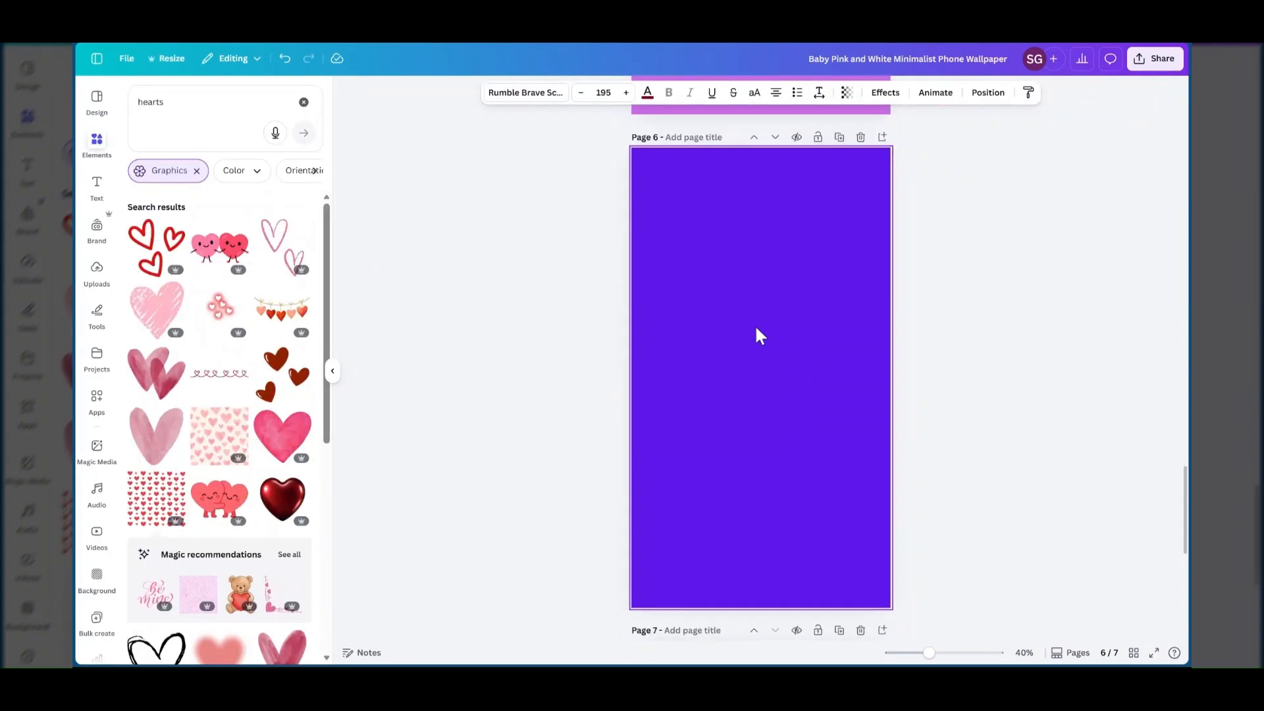
pyautogui.rightClick(754, 324)
pyautogui.click(784, 402)
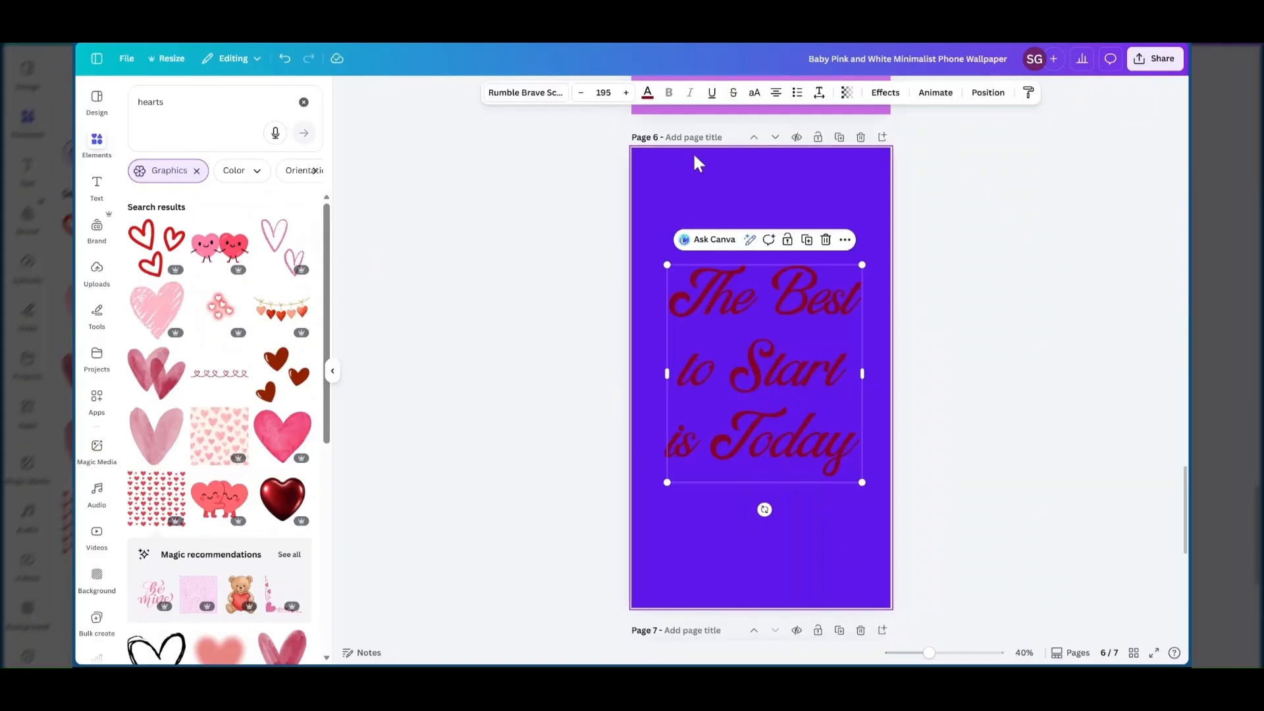
# Set the pasted quote's text colour to white and shrink the text to about size 119.
pyautogui.click(647, 105)
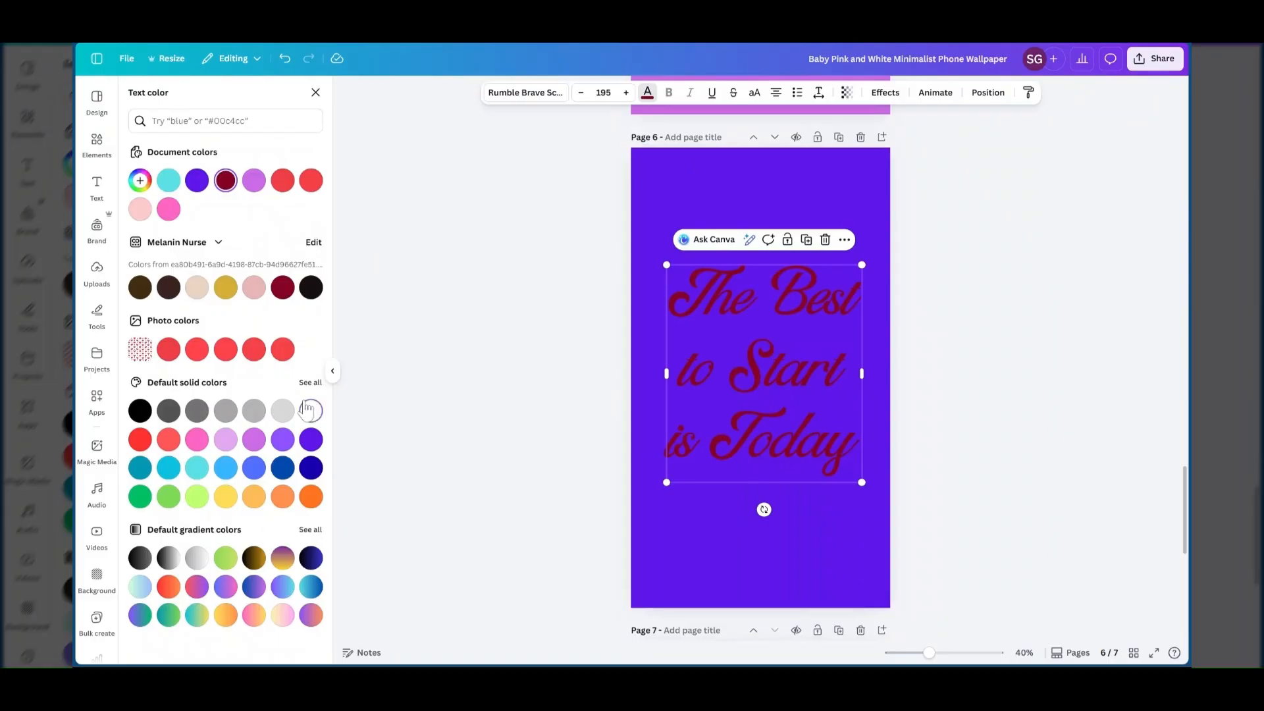
pyautogui.click(310, 410)
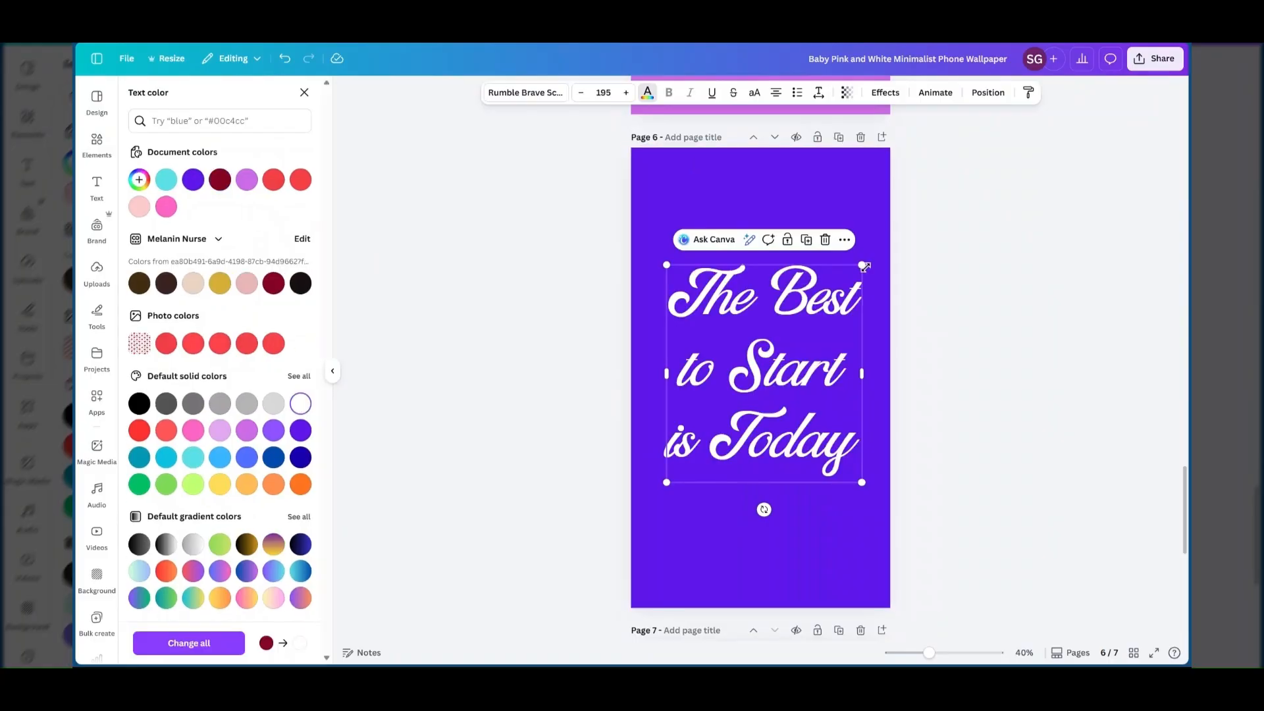
pyautogui.moveTo(864, 266); pyautogui.dragTo(791, 337)
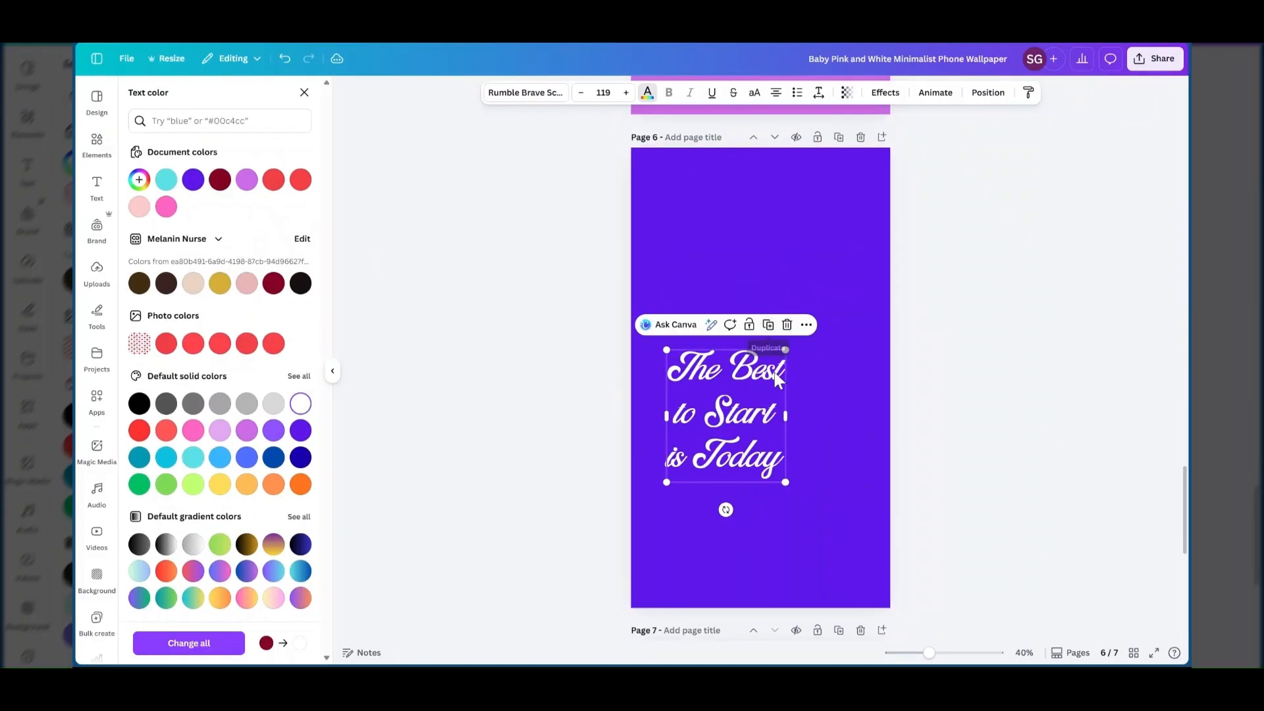
# Widen the white quote's text box so it wraps onto two lines, and move it to the middle of the violet page.
pyautogui.moveTo(791, 409); pyautogui.dragTo(862, 396)
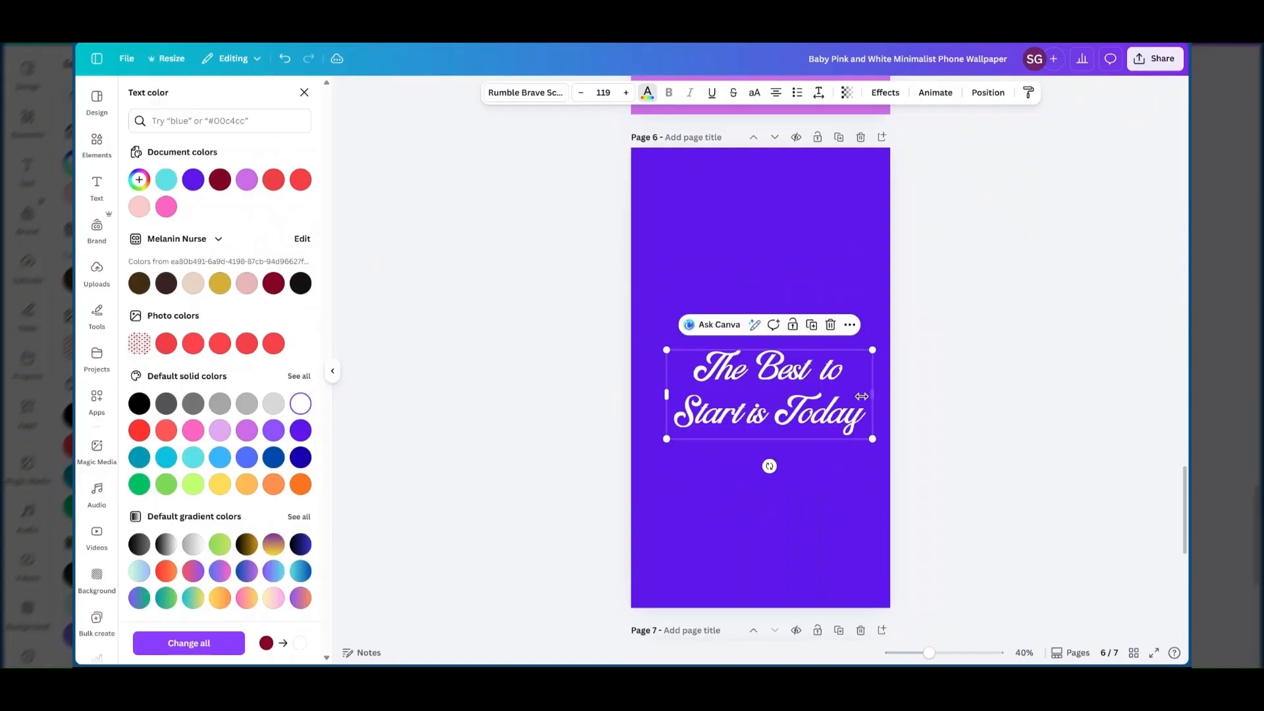
pyautogui.moveTo(789, 417); pyautogui.dragTo(781, 371)
pyautogui.click(798, 256)
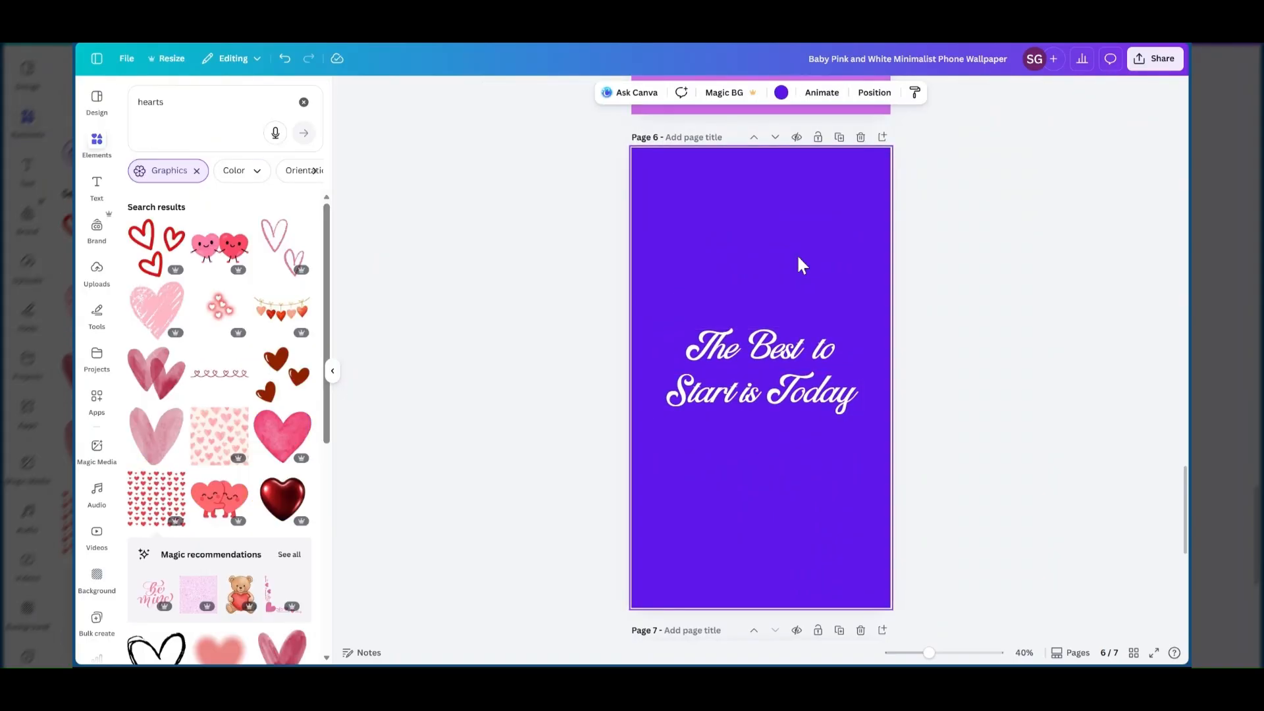
# Add a page after the violet quote page and apply the Blue Background Snowflake Phone Wallpaper template to it.
pyautogui.click(883, 137)
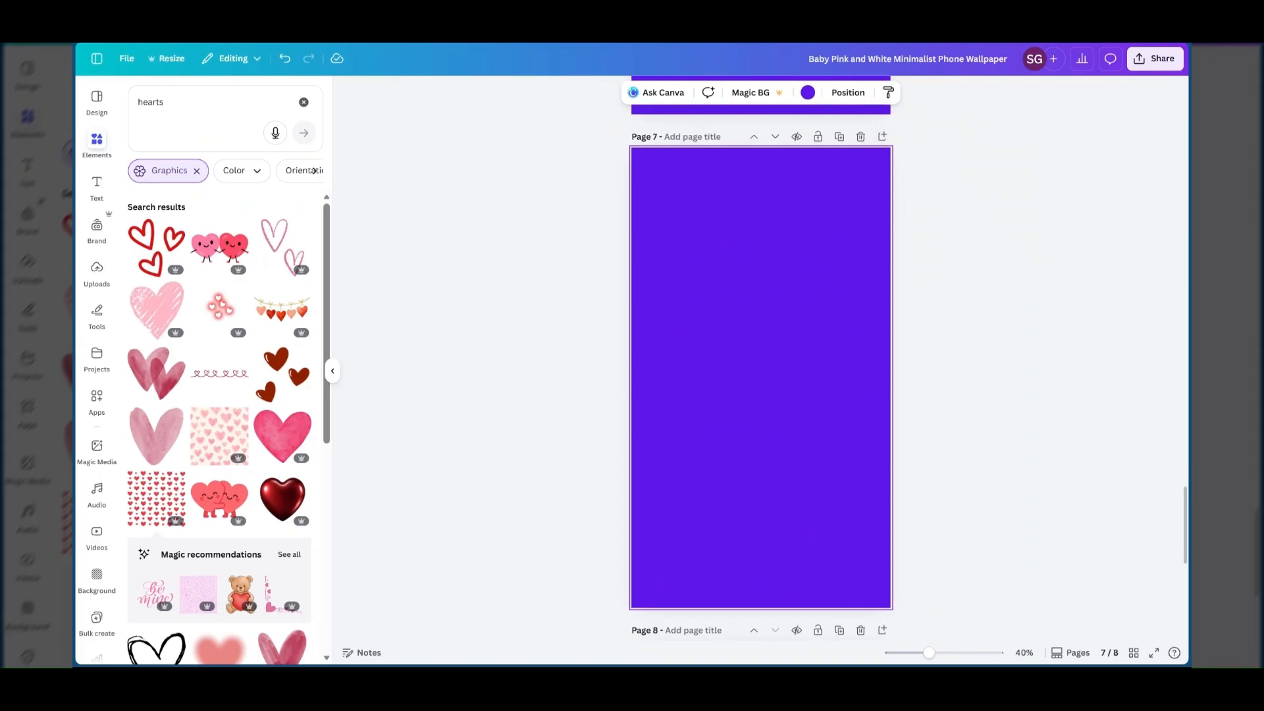
pyautogui.click(96, 106)
pyautogui.scroll(-3, 224, 407)
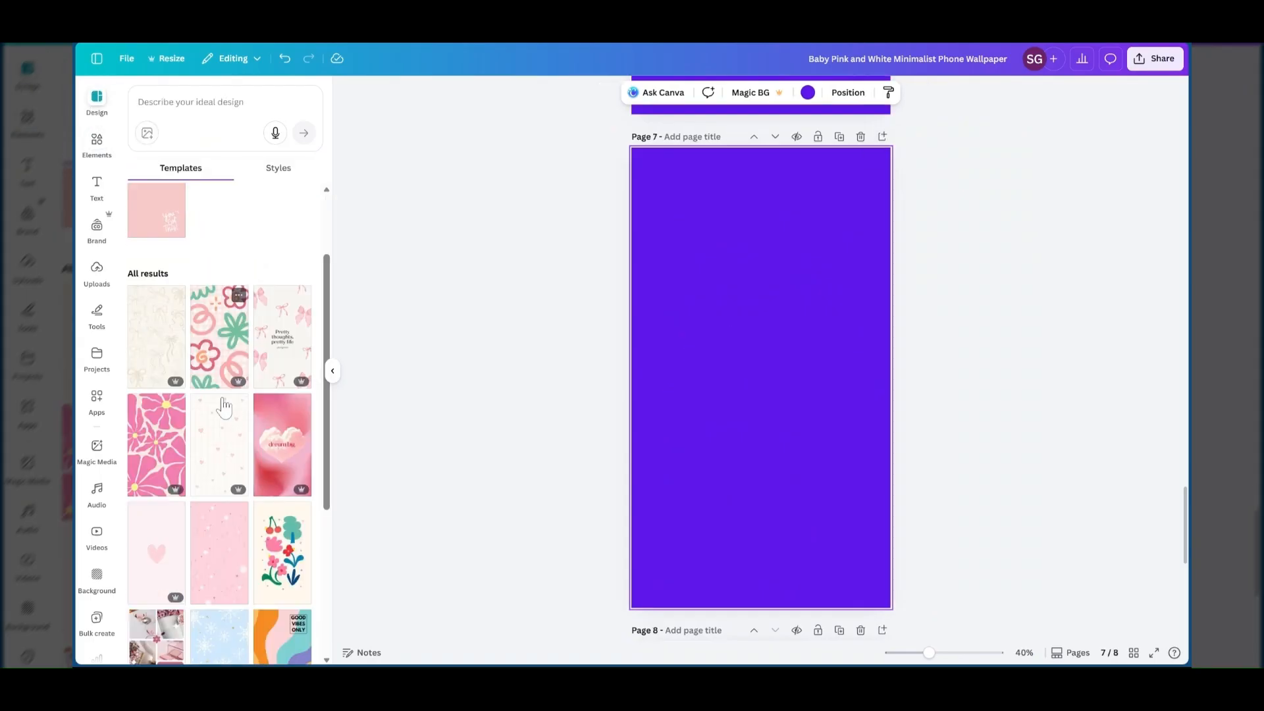
pyautogui.scroll(-1, 223, 406)
pyautogui.scroll(-2, 215, 408)
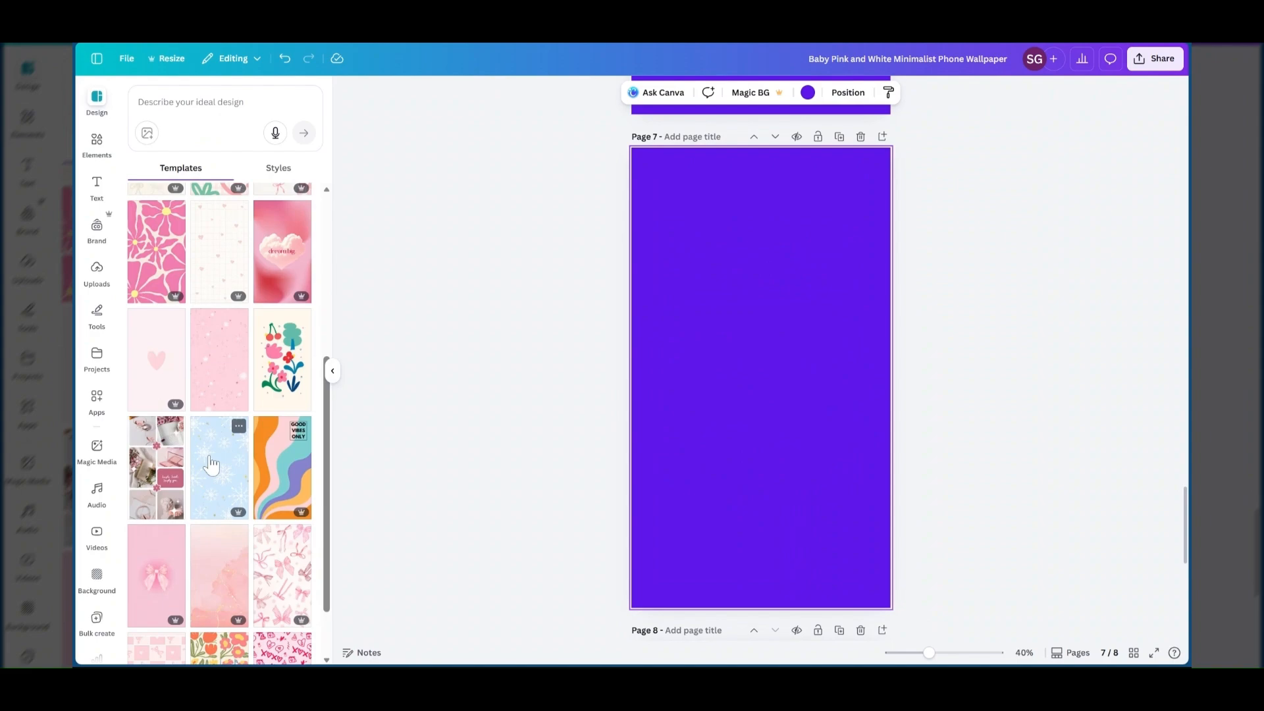
pyautogui.scroll(-2, 210, 465)
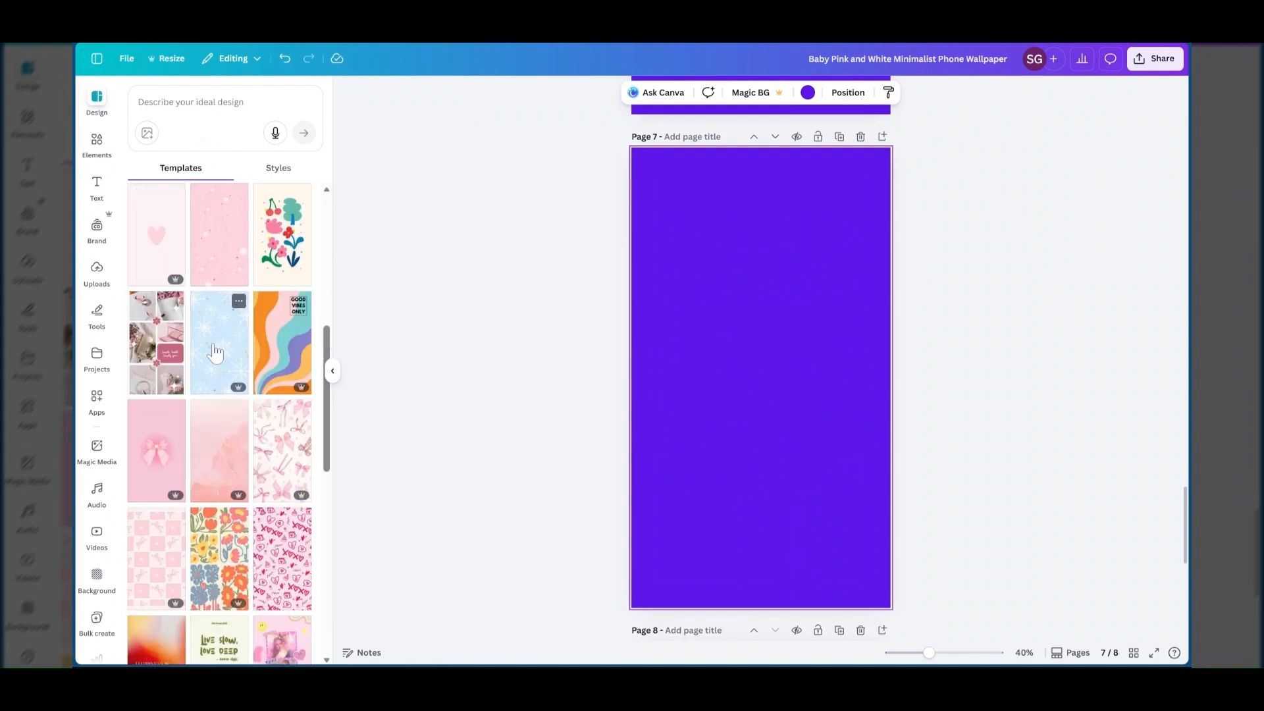
pyautogui.click(215, 349)
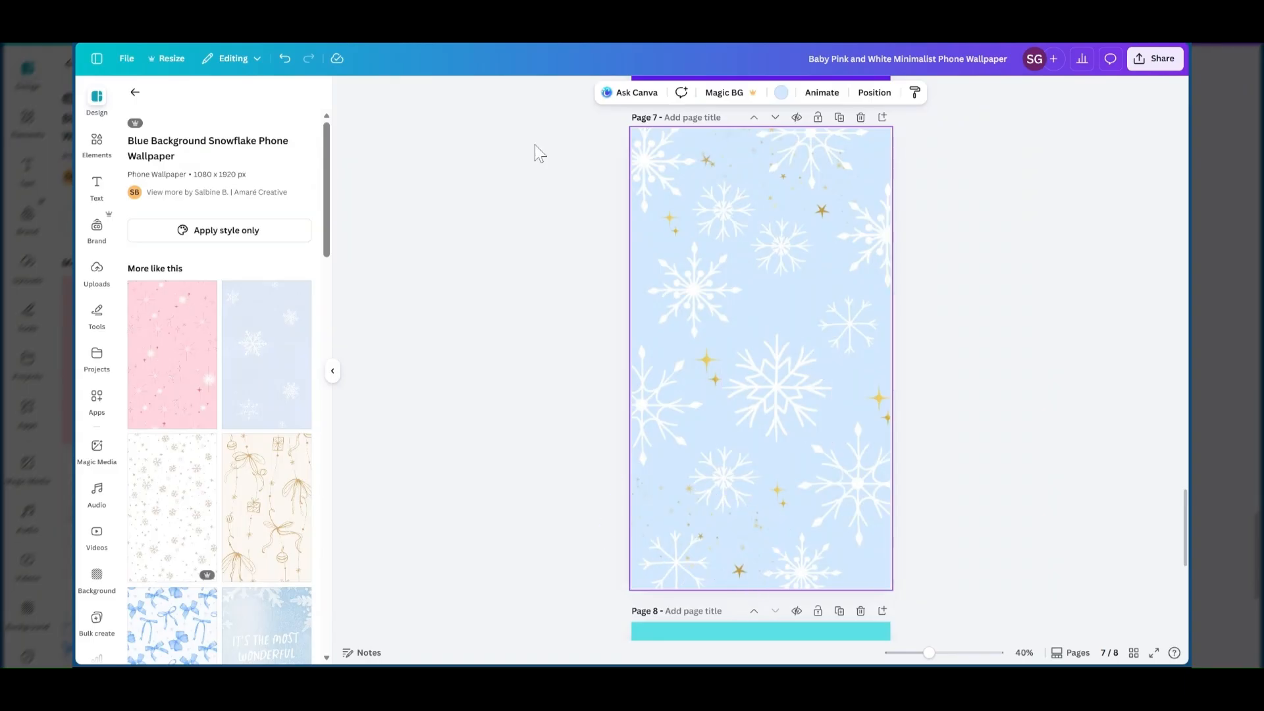
# Select the white quote on the violet page and return to the snowflake page.
pyautogui.scroll(5, 756, 179)
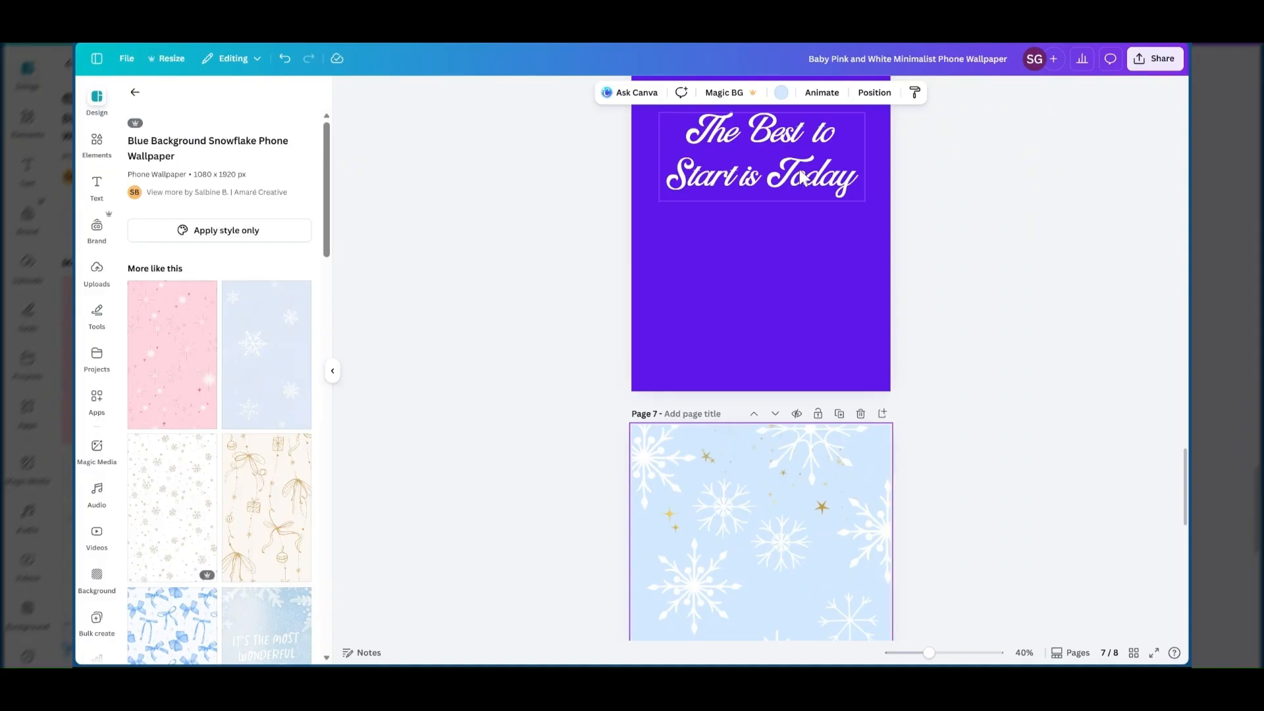
pyautogui.click(802, 176)
pyautogui.scroll(-4, 814, 345)
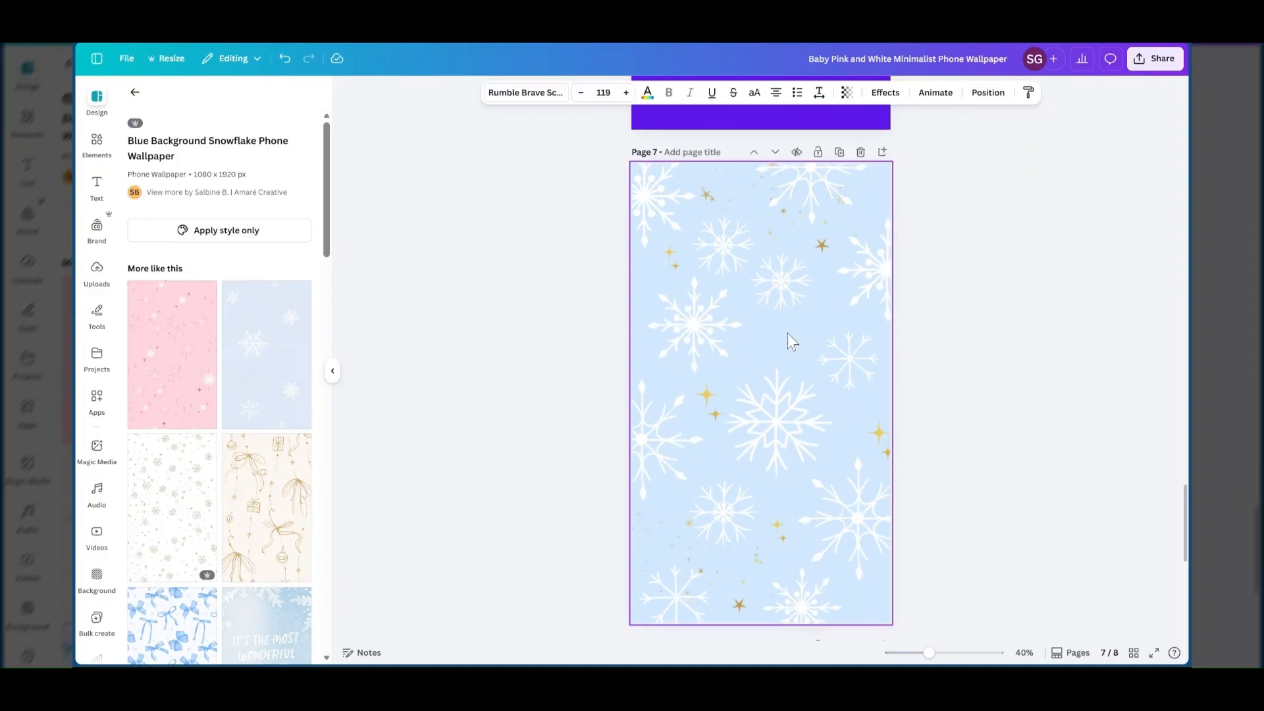
# Replace the hearts element search with "winter" and show all matching graphics.
pyautogui.click(135, 93)
pyautogui.click(98, 141)
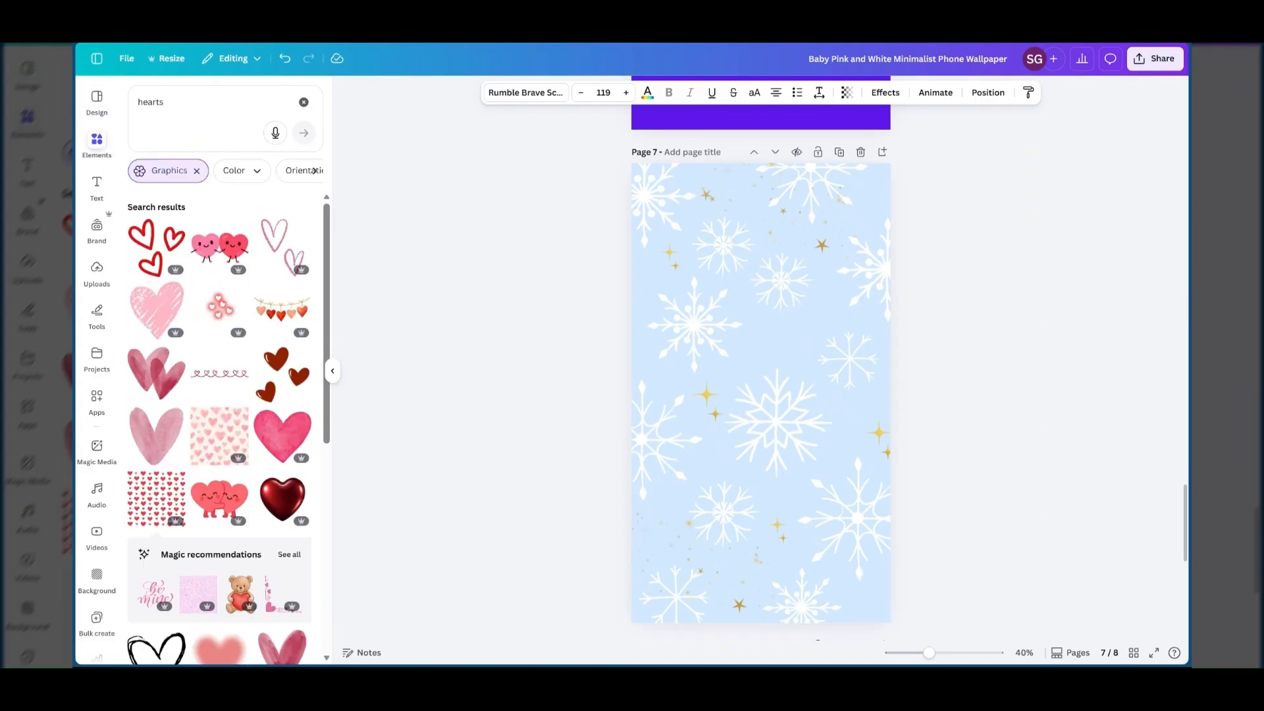
pyautogui.click(303, 102)
pyautogui.click(198, 103)
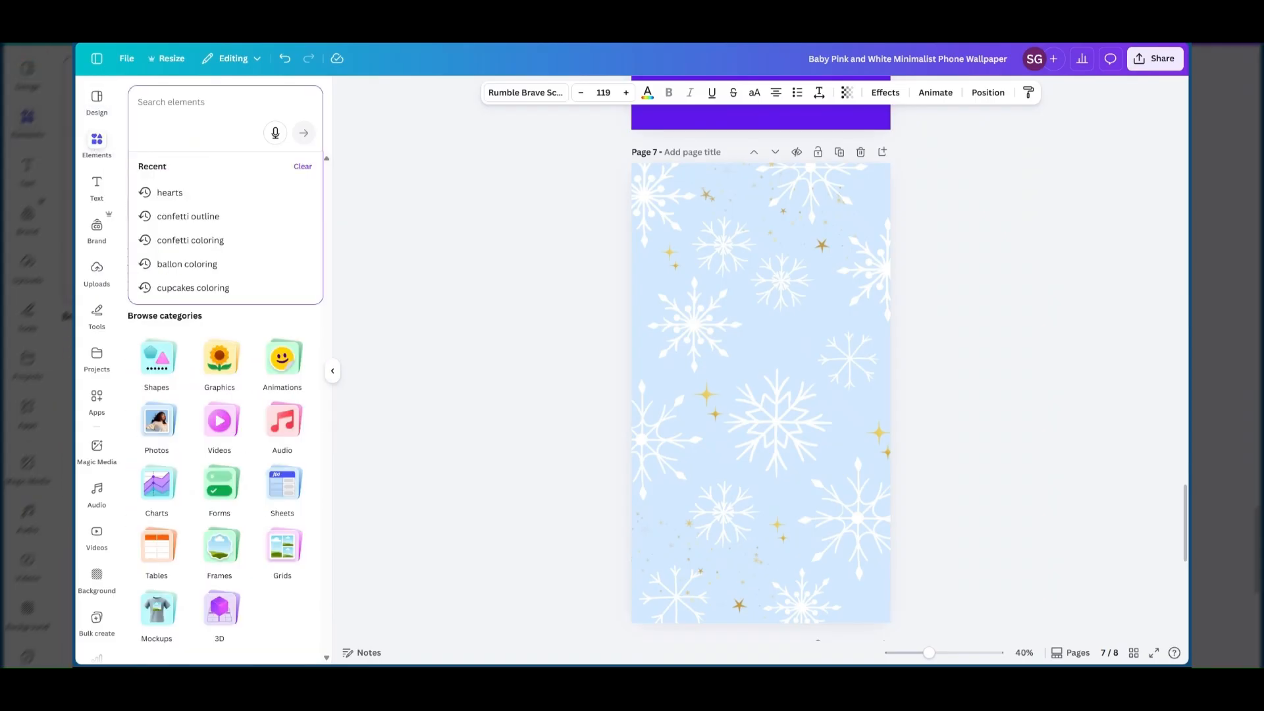
pyautogui.write('winter')
pyautogui.press('Return')
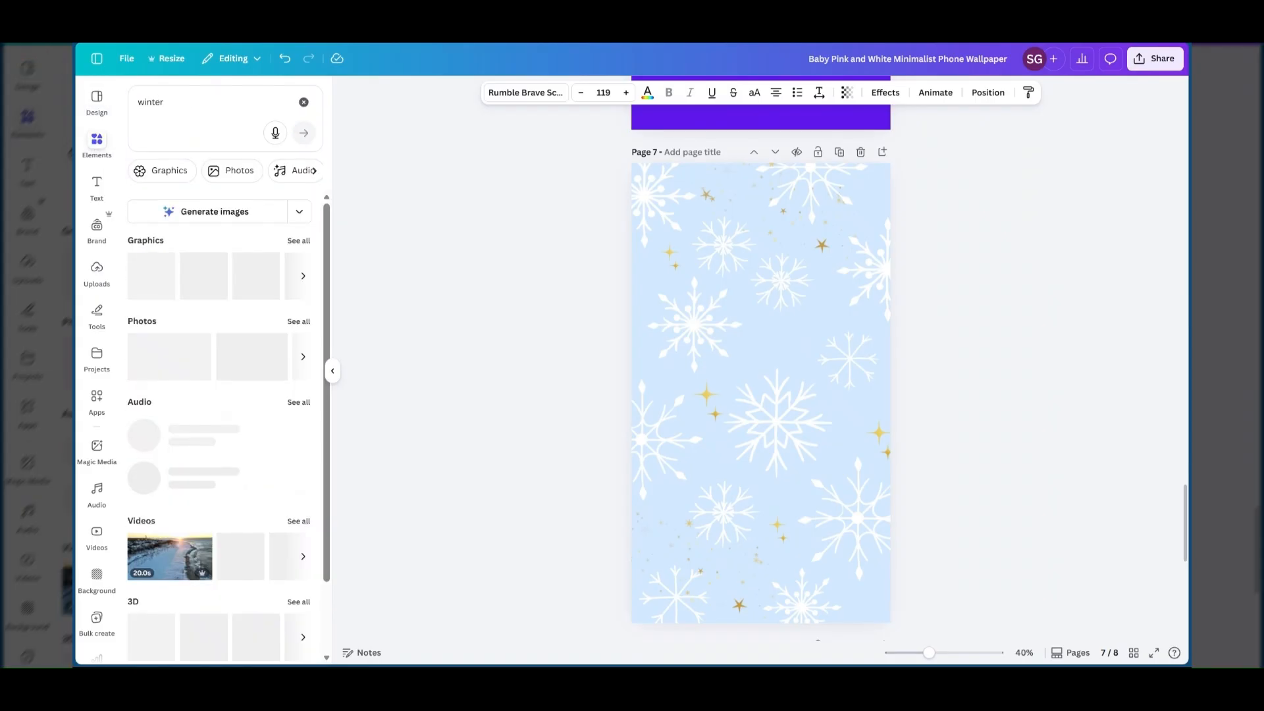
pyautogui.click(309, 241)
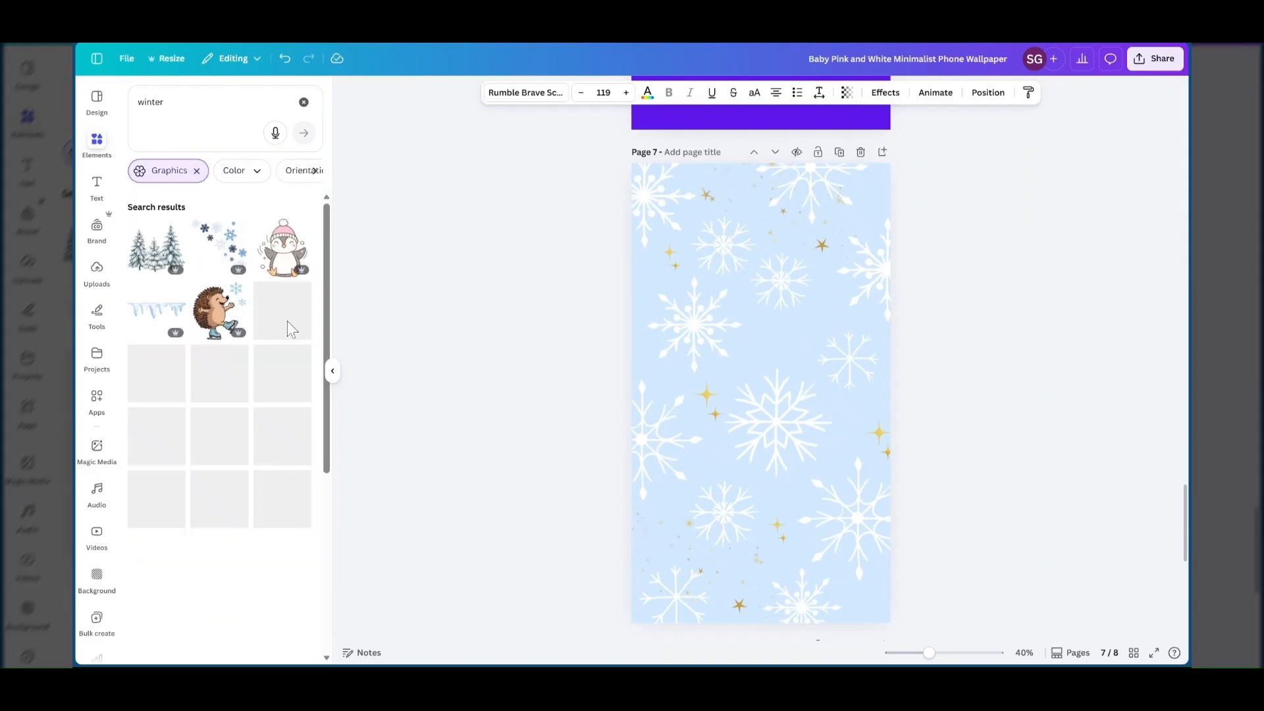
# Add the waving penguin with the pink hat to the snowflake page and position it around the middle.
pyautogui.click(282, 247)
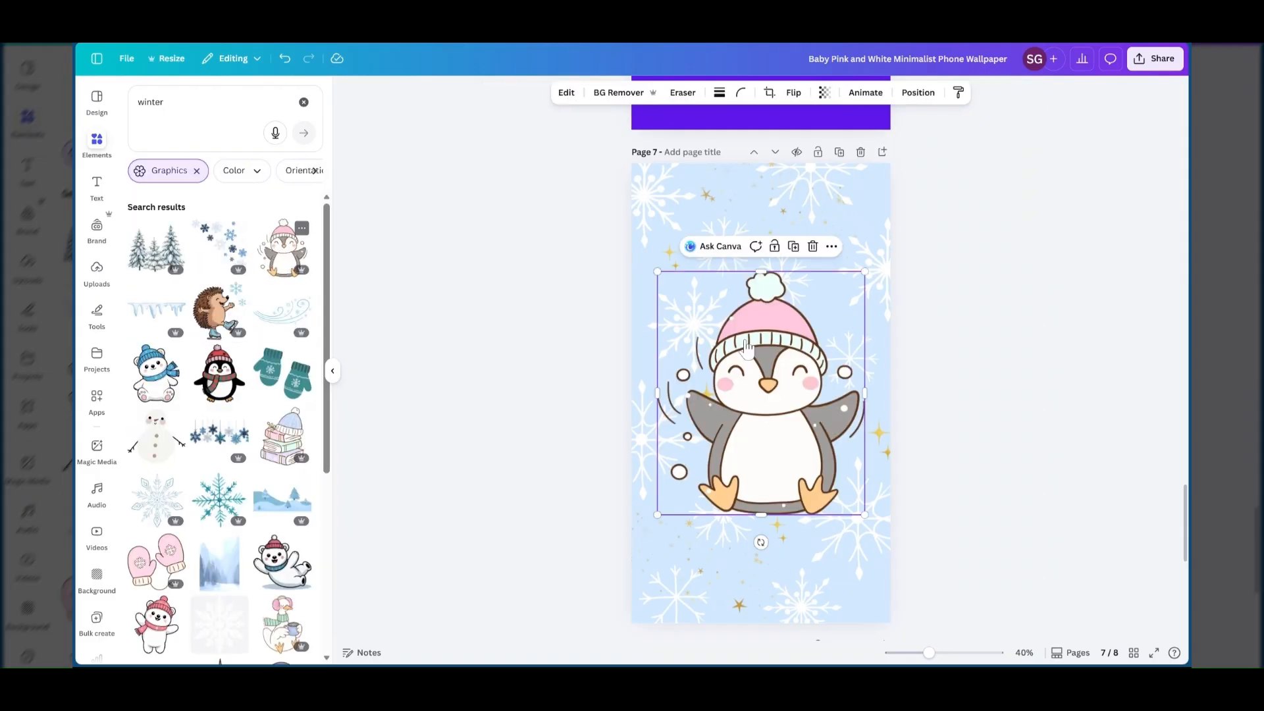
pyautogui.scroll(-1, 775, 374)
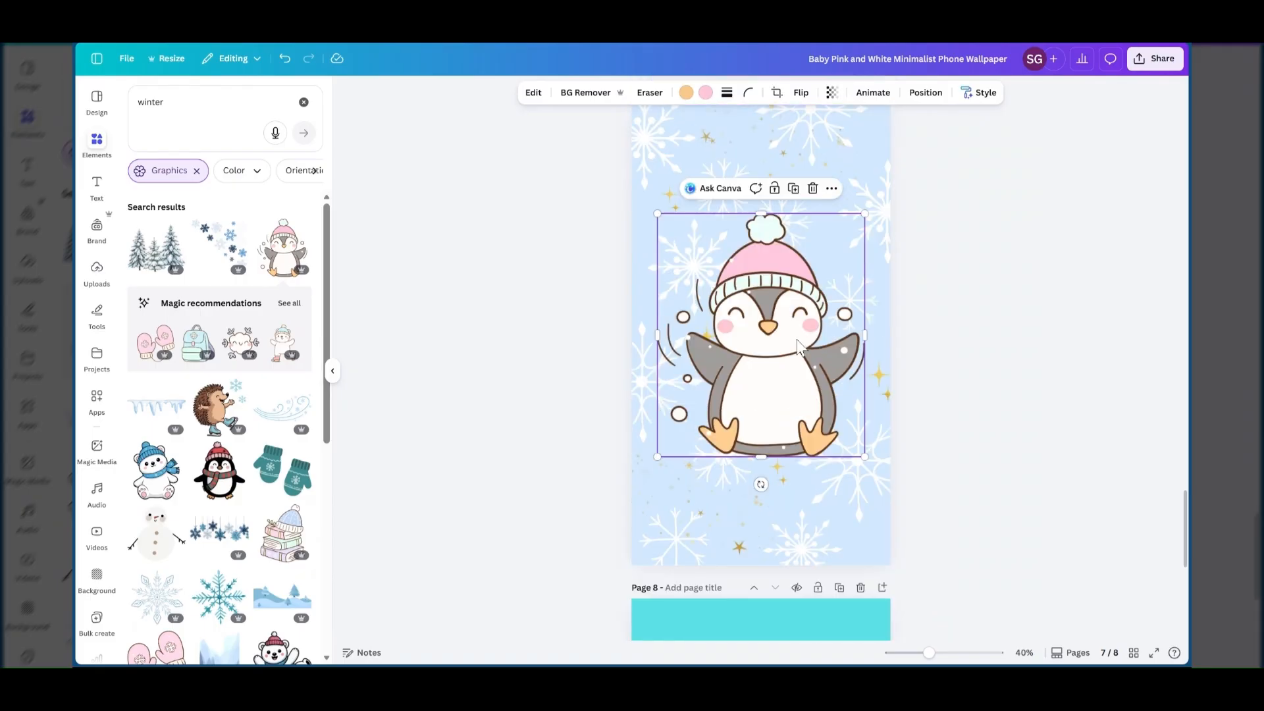
pyautogui.scroll(-1, 797, 339)
pyautogui.moveTo(790, 245); pyautogui.dragTo(788, 247)
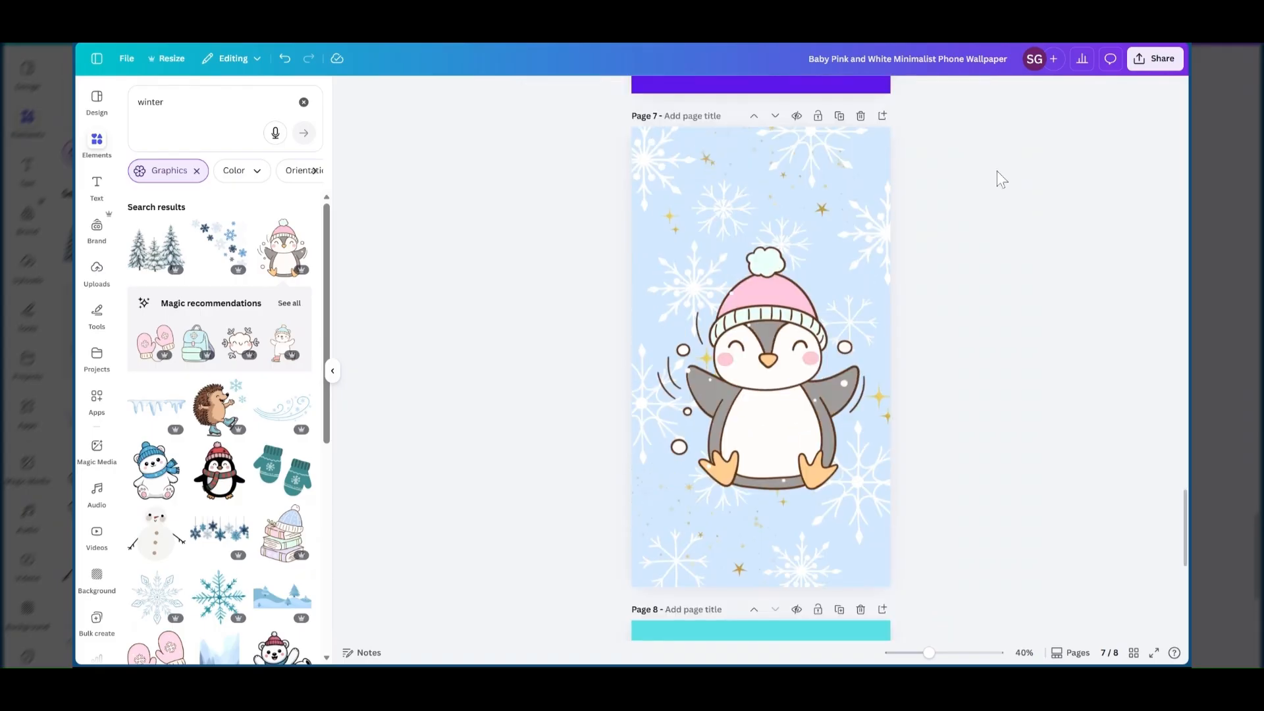
pyautogui.moveTo(773, 428); pyautogui.dragTo(768, 425)
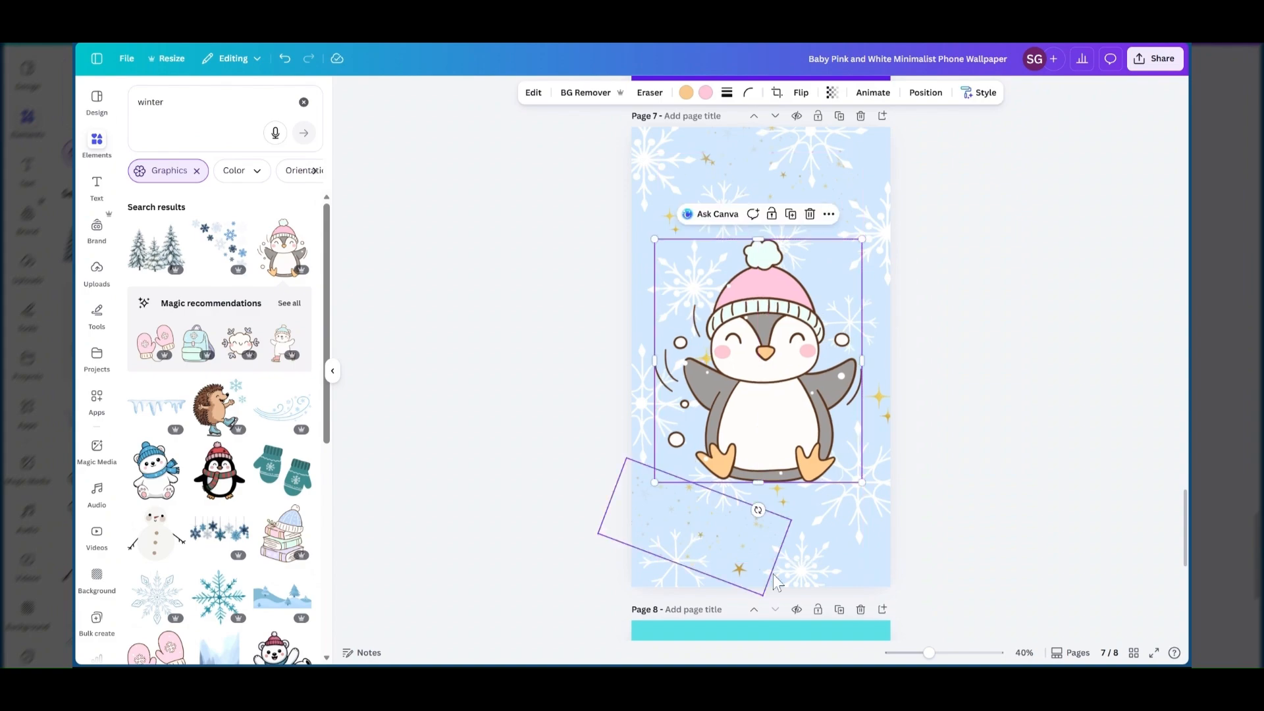
pyautogui.click(890, 369)
pyautogui.scroll(-2, 890, 369)
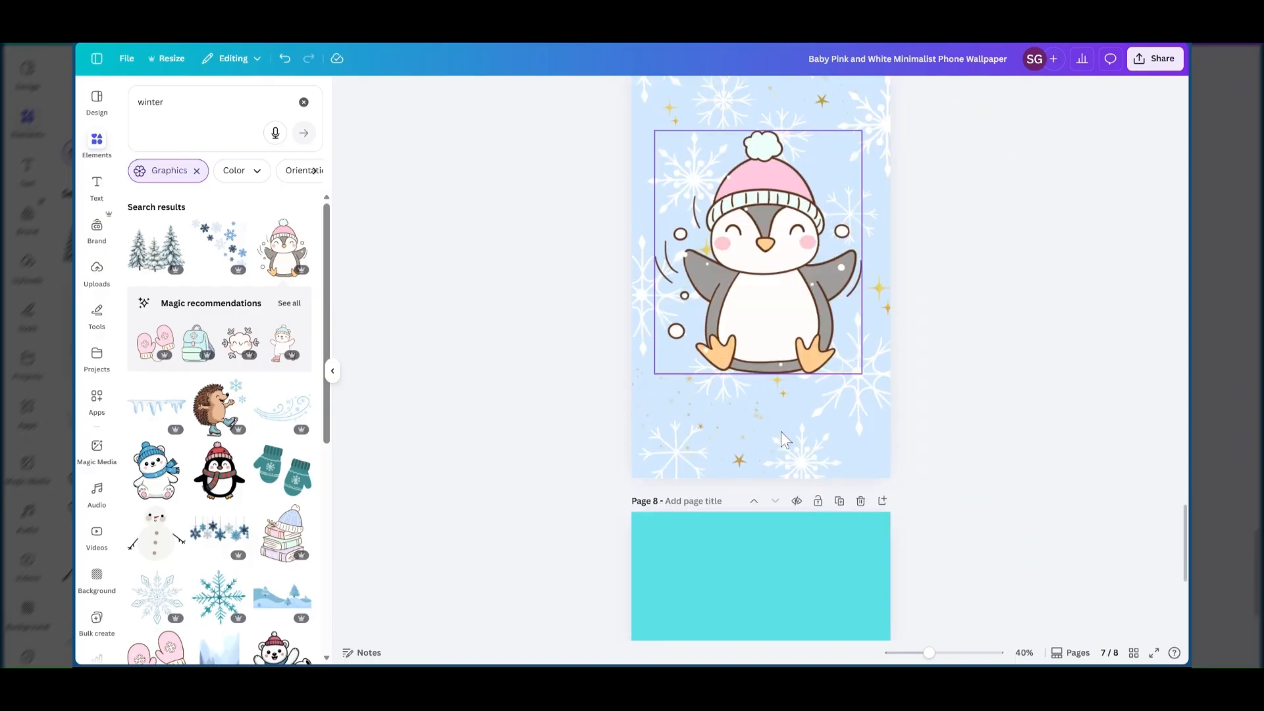
pyautogui.scroll(2, 781, 432)
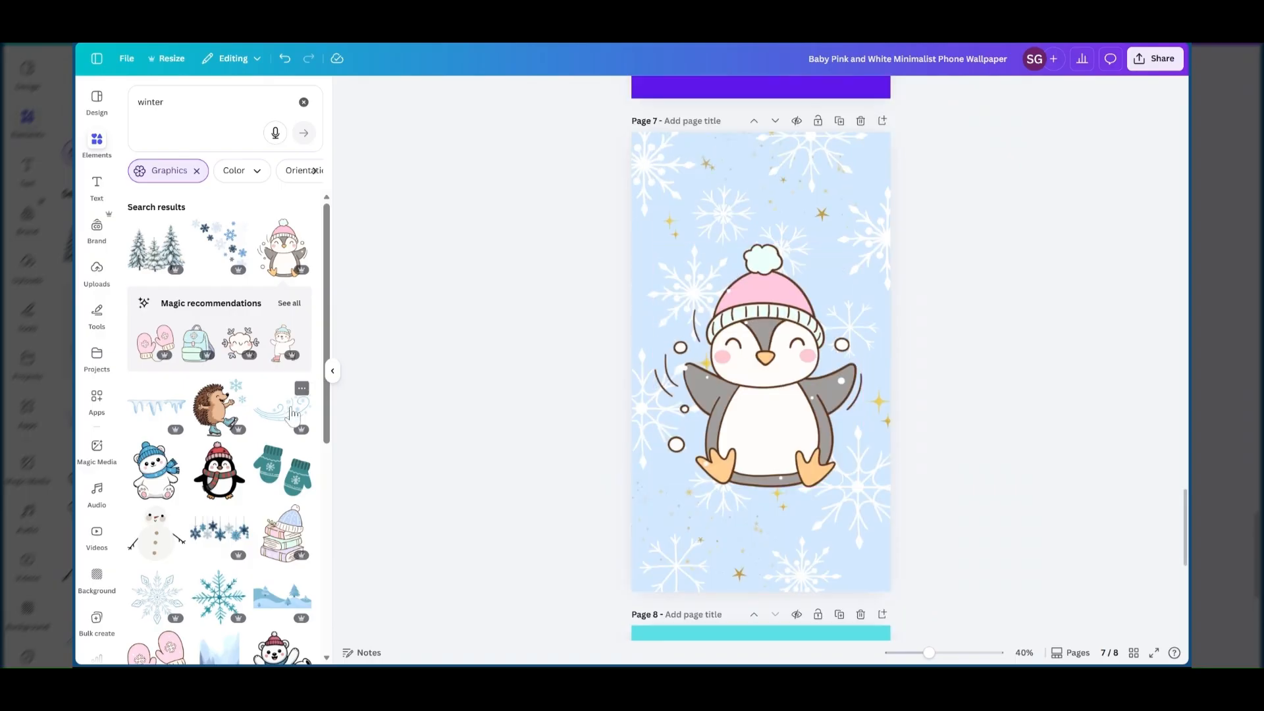
# Add the blue wind swirl graphic to the snowflake page and place it just below the penguin's feet.
pyautogui.click(293, 413)
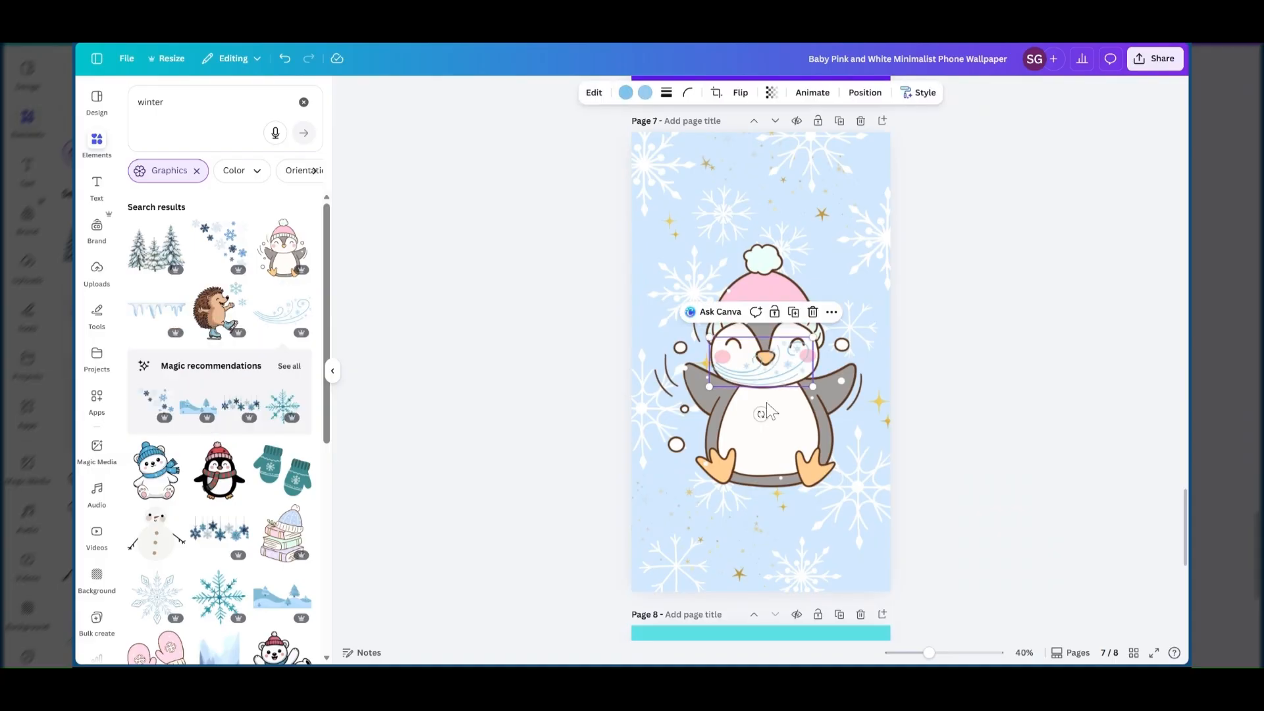
pyautogui.moveTo(767, 402); pyautogui.dragTo(763, 520)
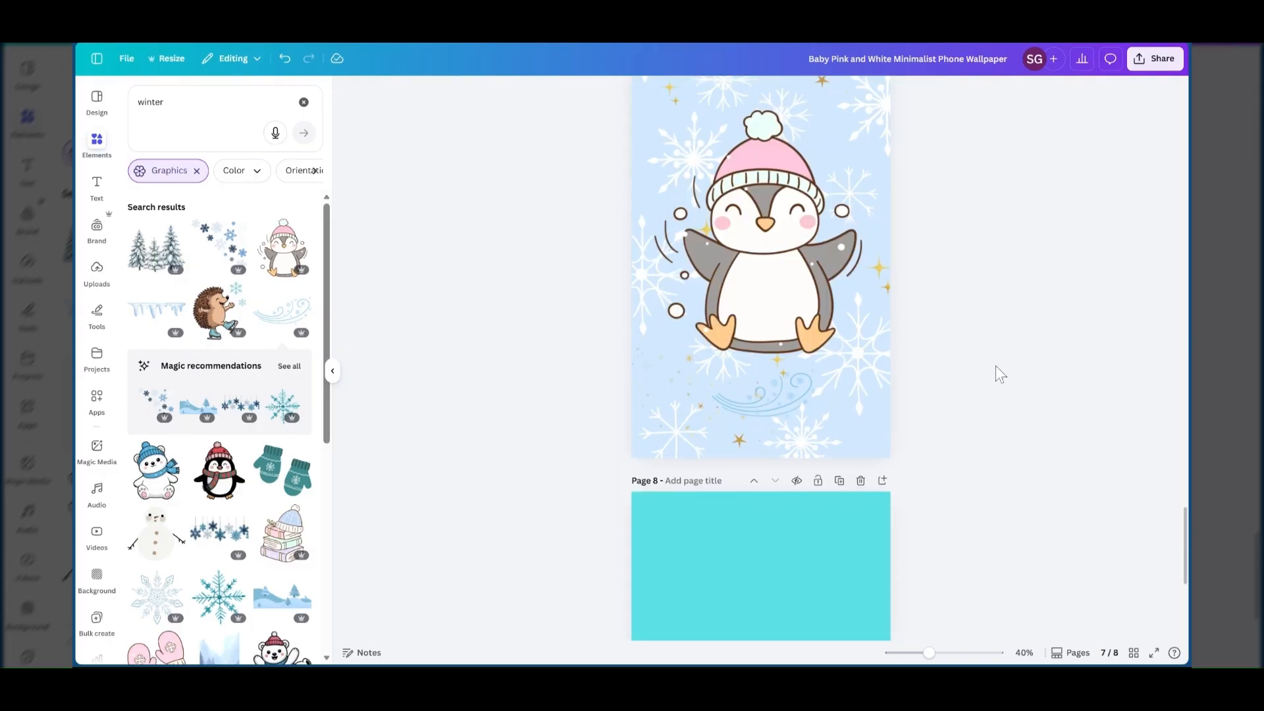
pyautogui.scroll(2, 996, 365)
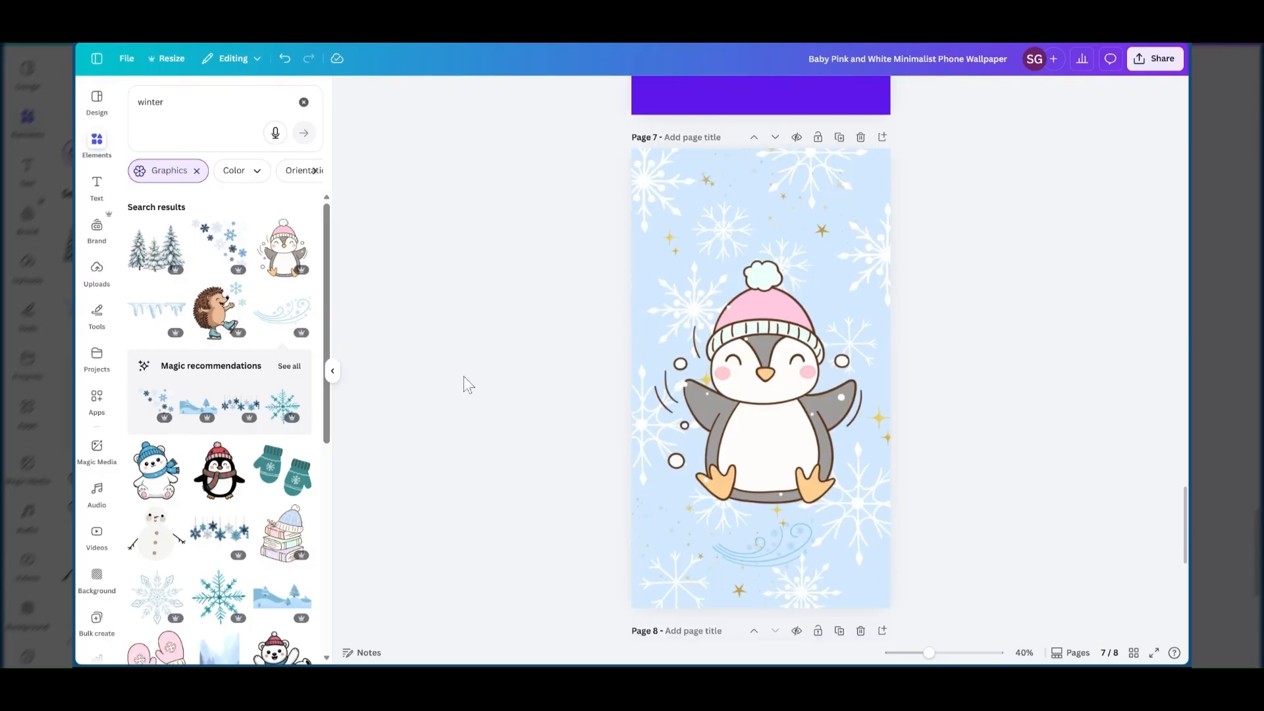
pyautogui.scroll(-3, 248, 520)
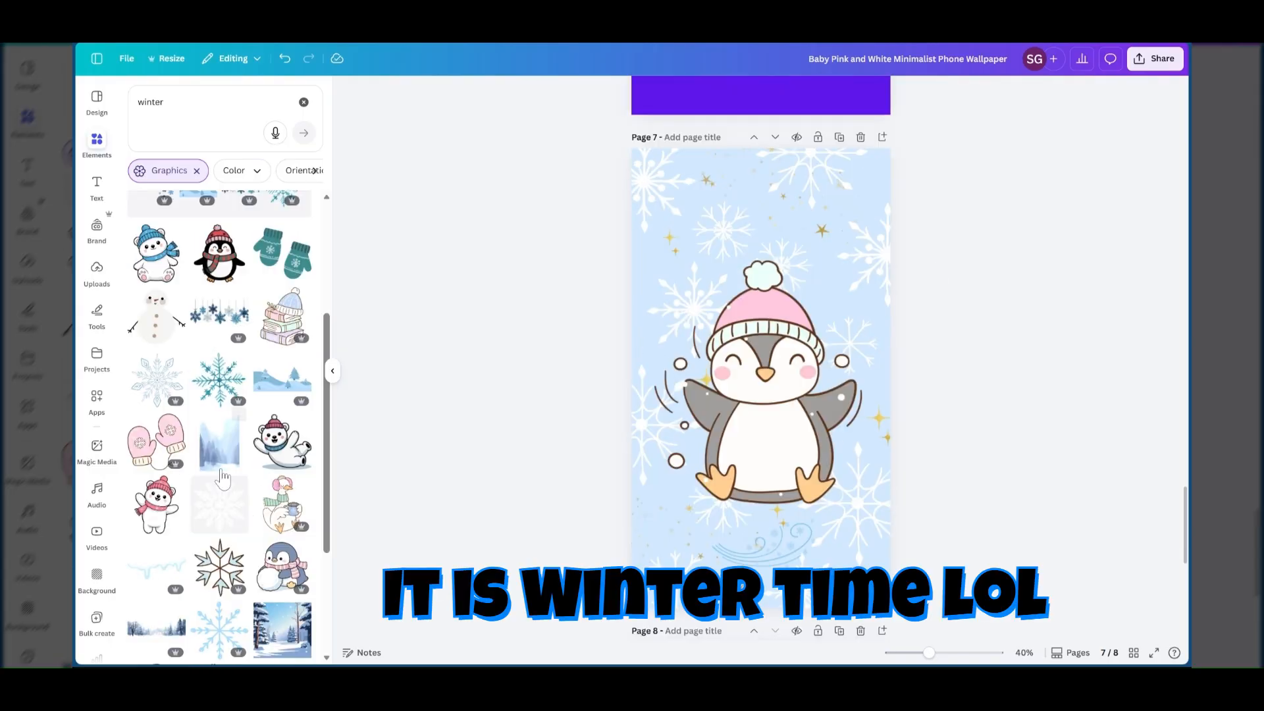
pyautogui.scroll(-2, 223, 479)
pyautogui.scroll(2, 220, 459)
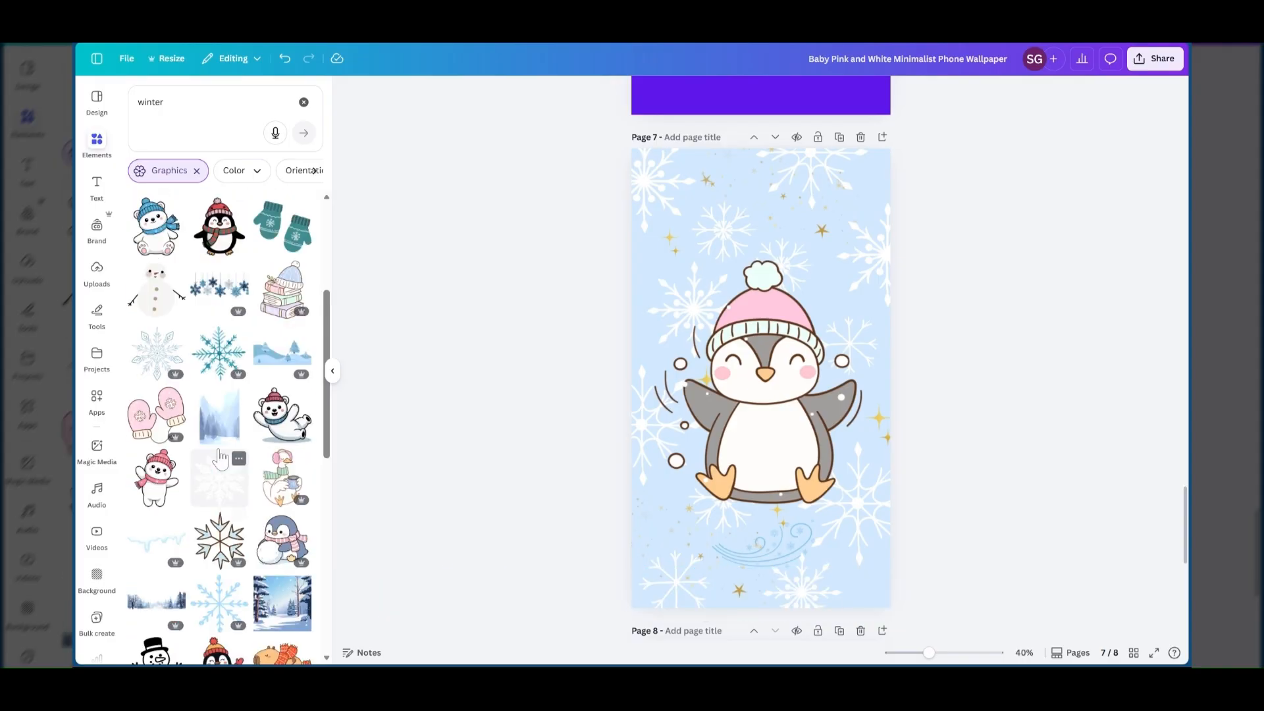
# Add a page after the penguin page and apply the Black Beige Leopard Pattern Phone Wallpaper template to it.
pyautogui.click(883, 137)
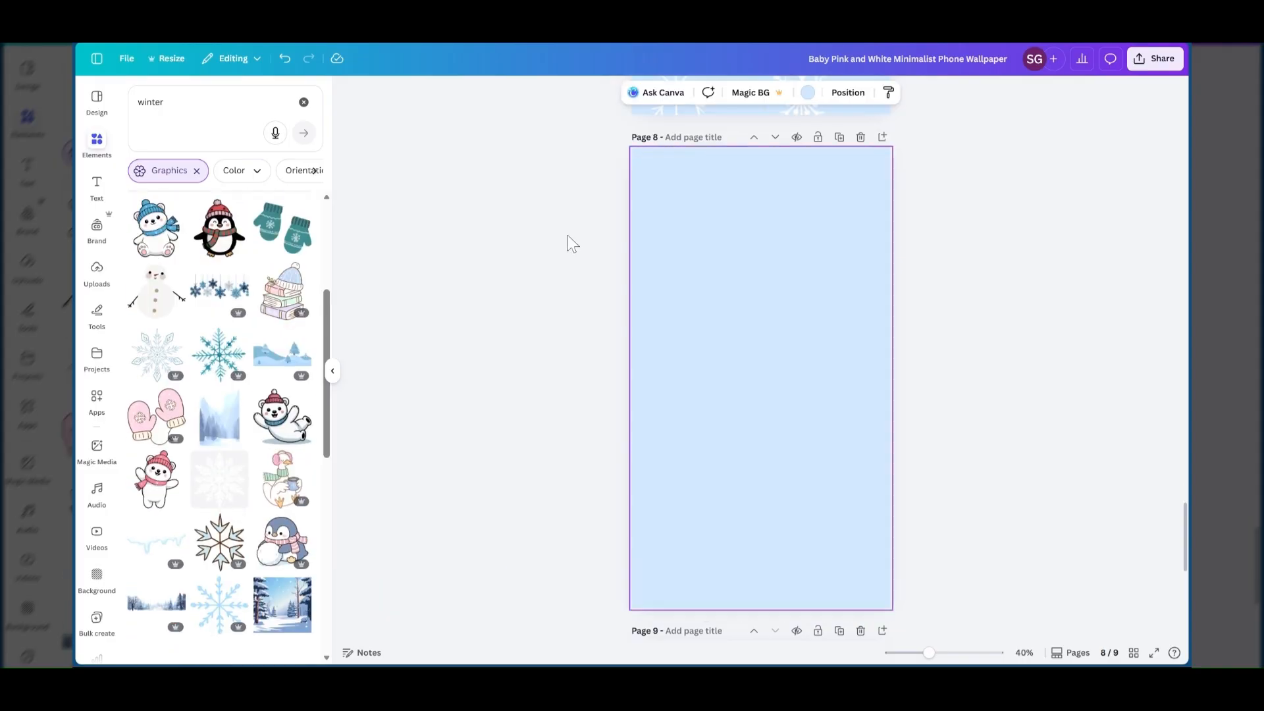
pyautogui.click(118, 100)
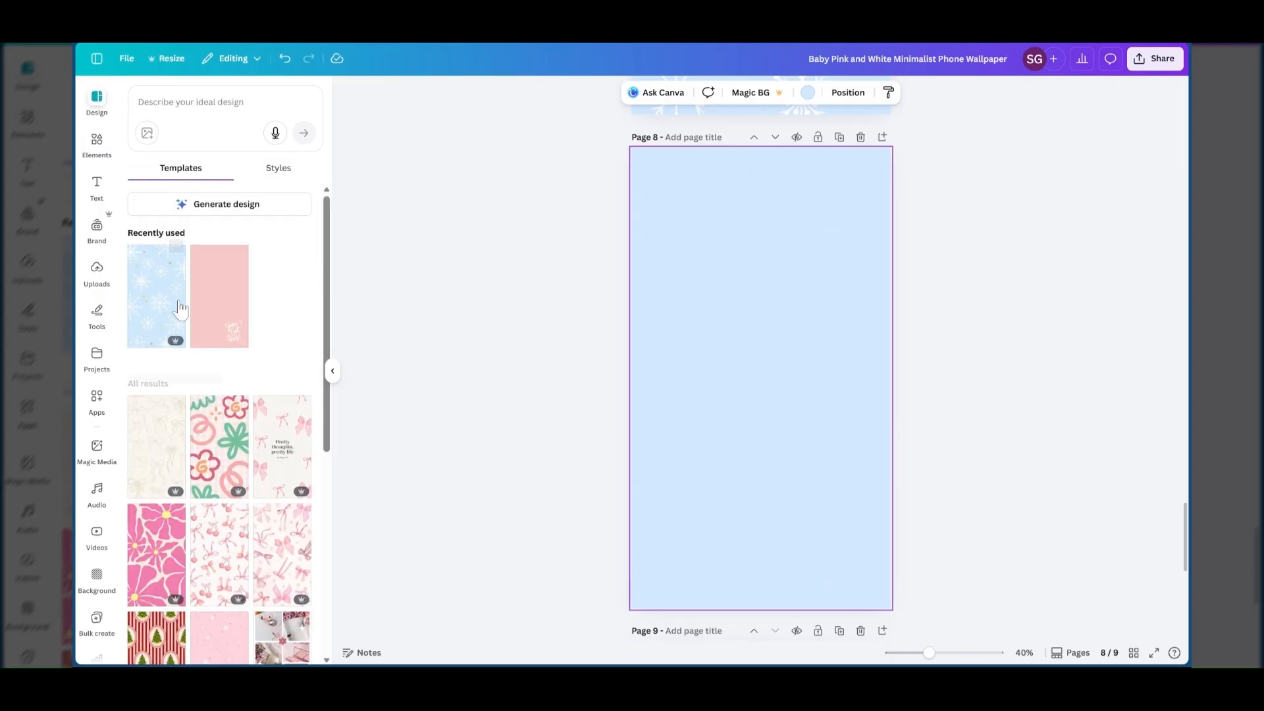
pyautogui.scroll(-3, 179, 308)
pyautogui.scroll(-1, 175, 353)
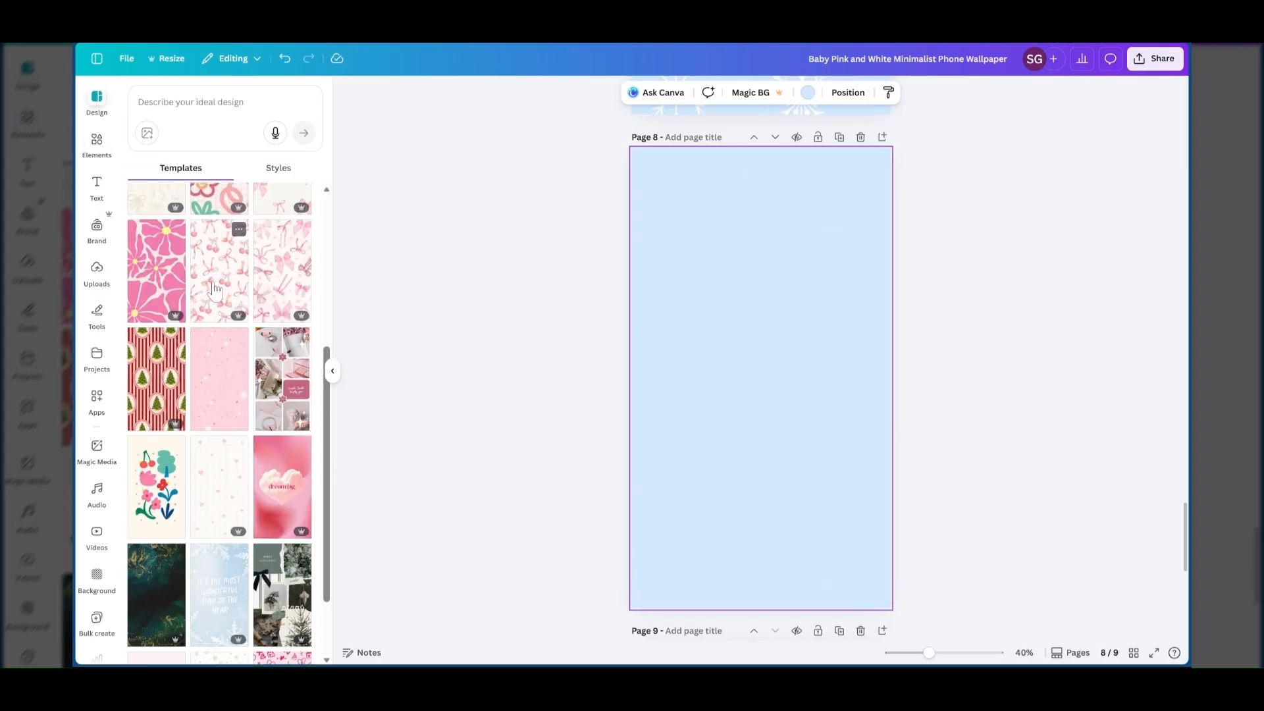
pyautogui.scroll(-2, 238, 362)
pyautogui.scroll(-3, 239, 362)
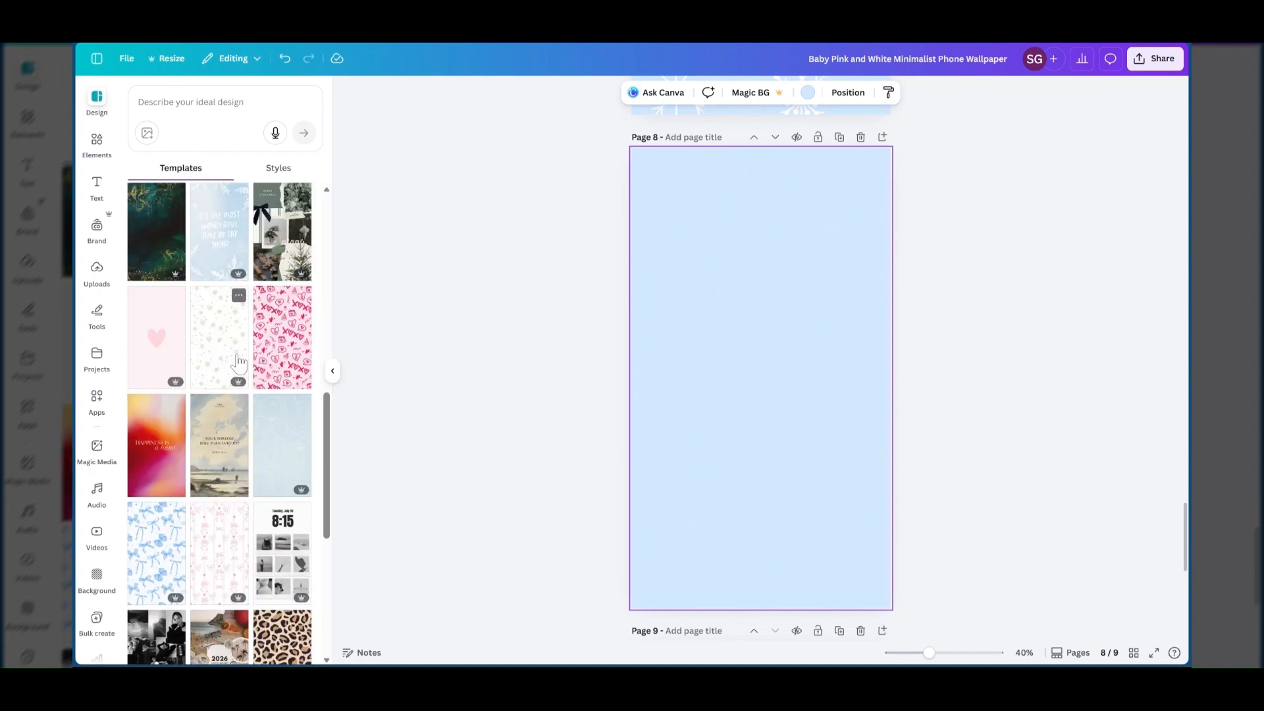
pyautogui.scroll(-1, 238, 362)
pyautogui.scroll(-2, 263, 376)
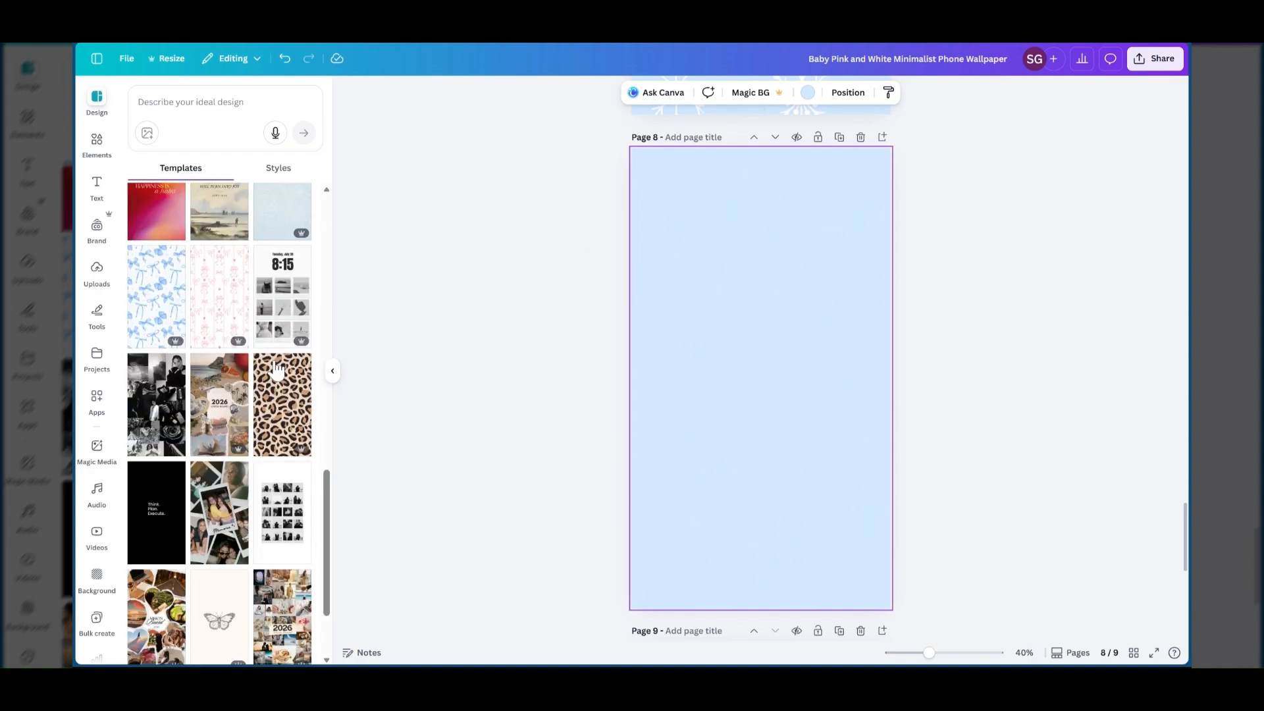
pyautogui.click(277, 371)
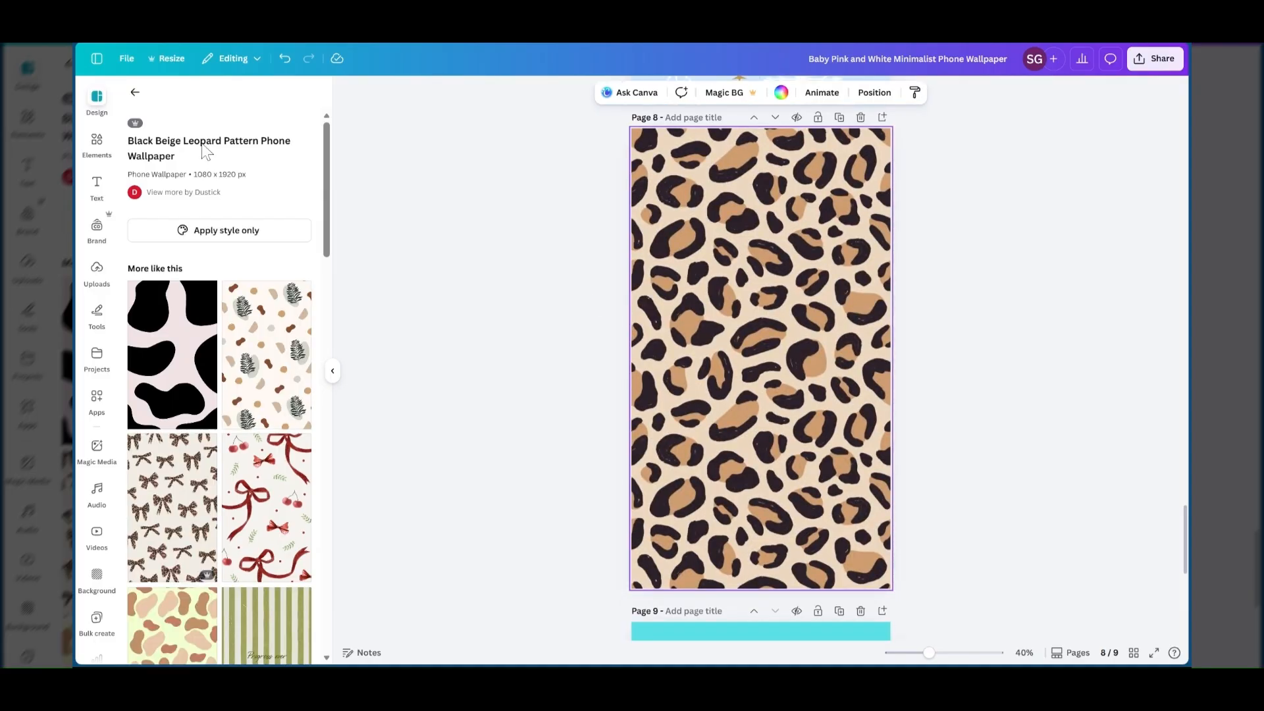
# Replace the winter element search with "cheetah mom" and show all matching graphics.
pyautogui.click(135, 93)
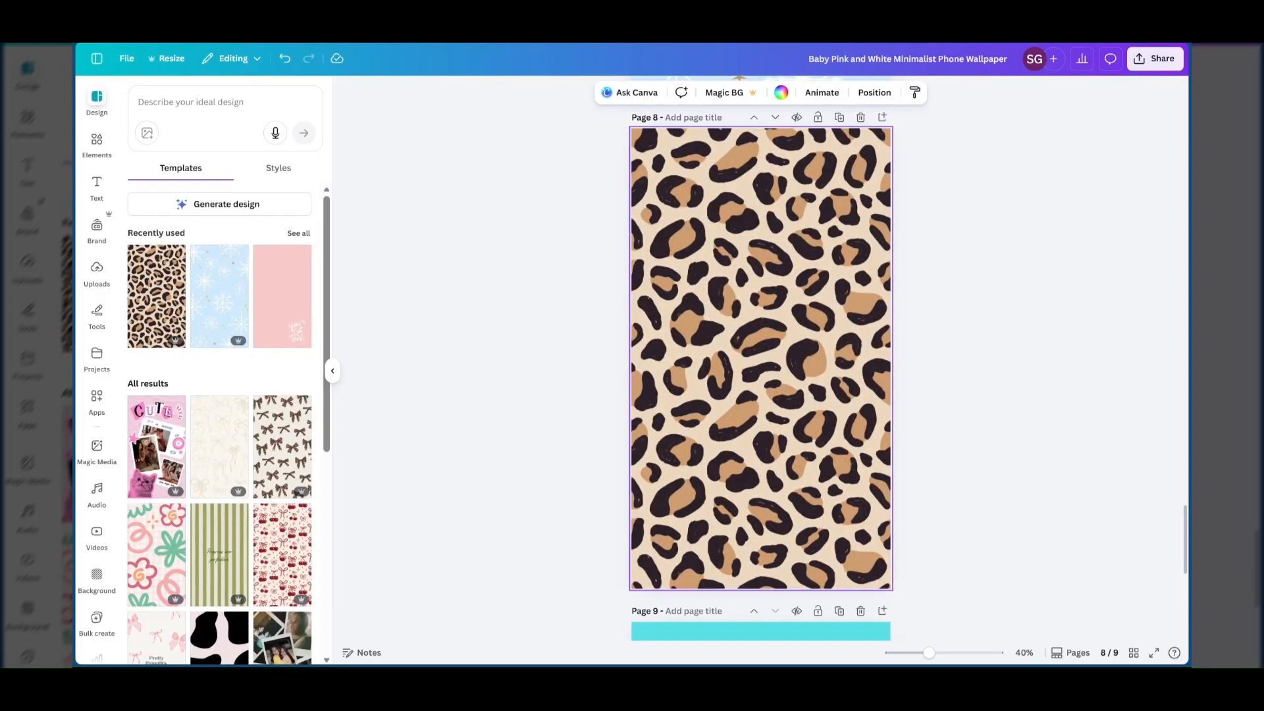
pyautogui.click(191, 102)
pyautogui.click(99, 142)
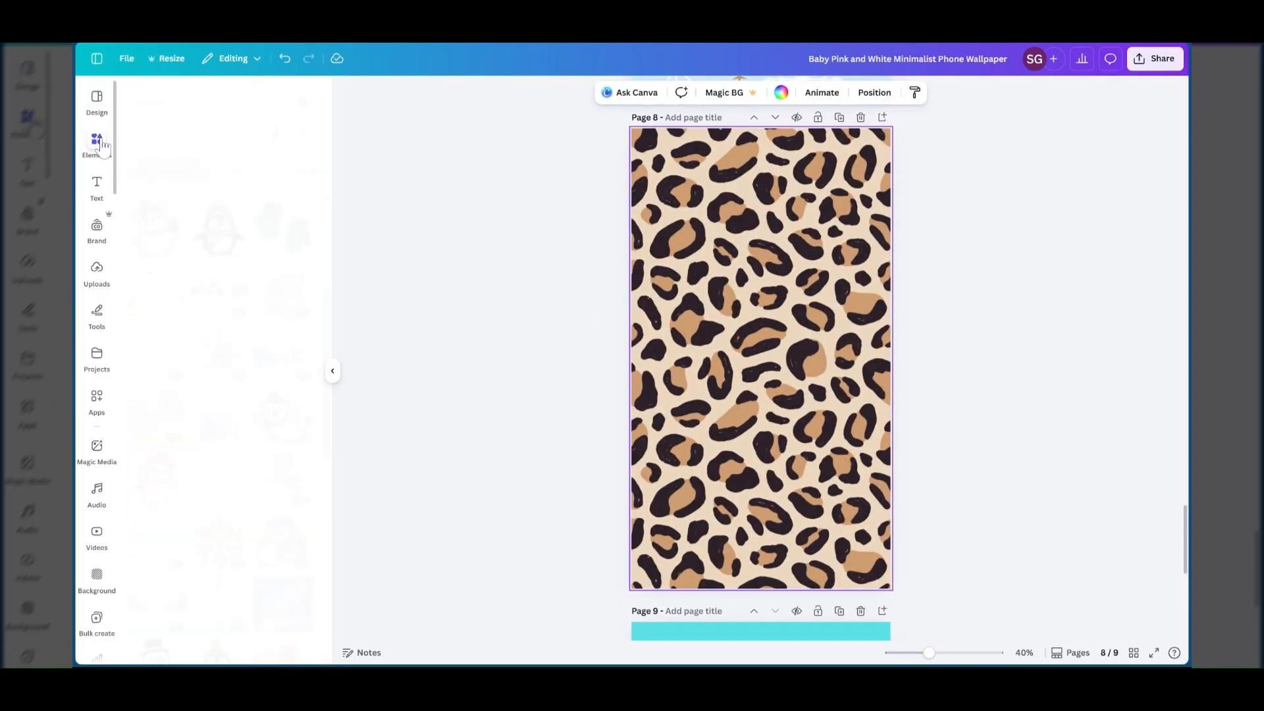
pyautogui.click(318, 93)
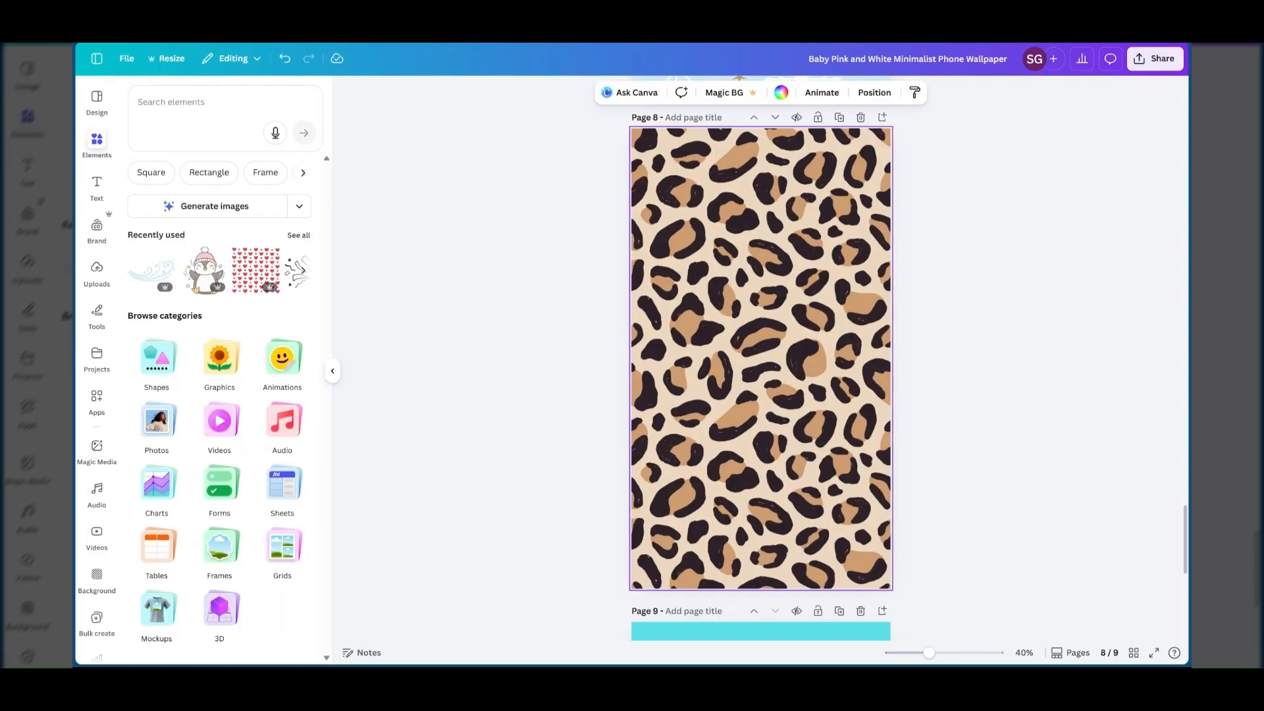
pyautogui.click(191, 102)
pyautogui.write('che')
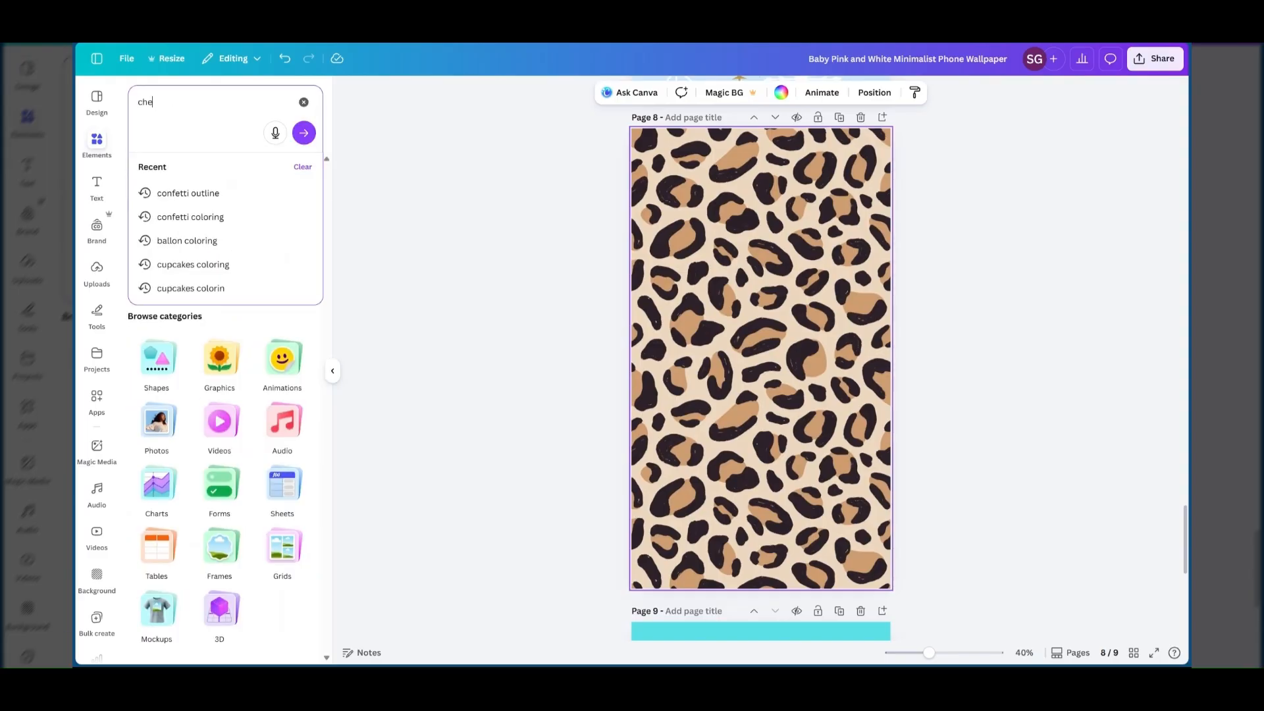
pyautogui.write('etah')
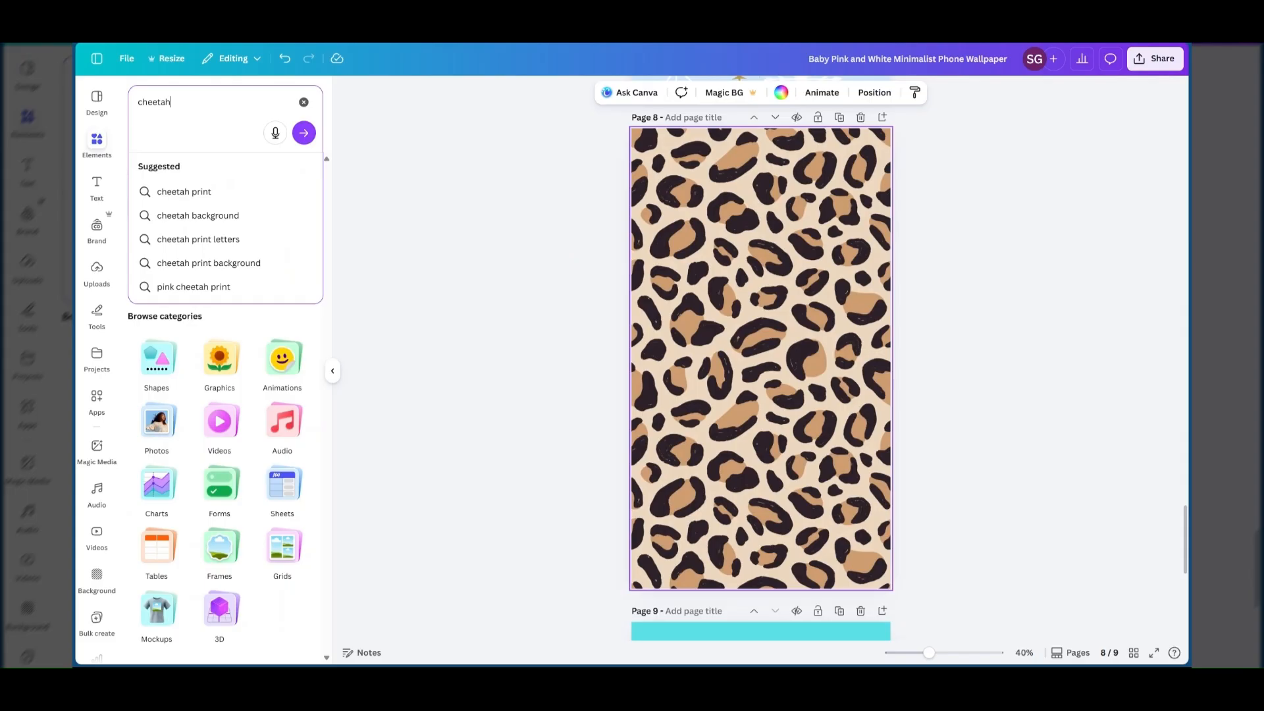
pyautogui.write(' mom')
pyautogui.press('Return')
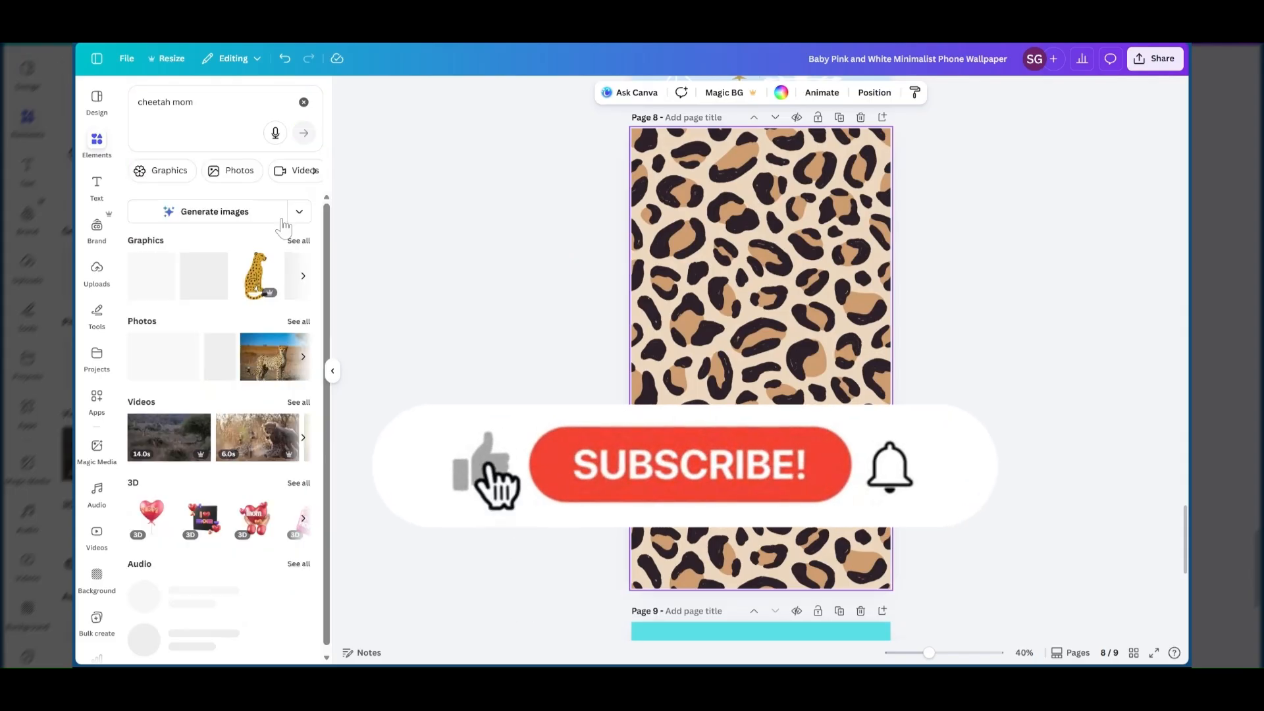
pyautogui.click(298, 240)
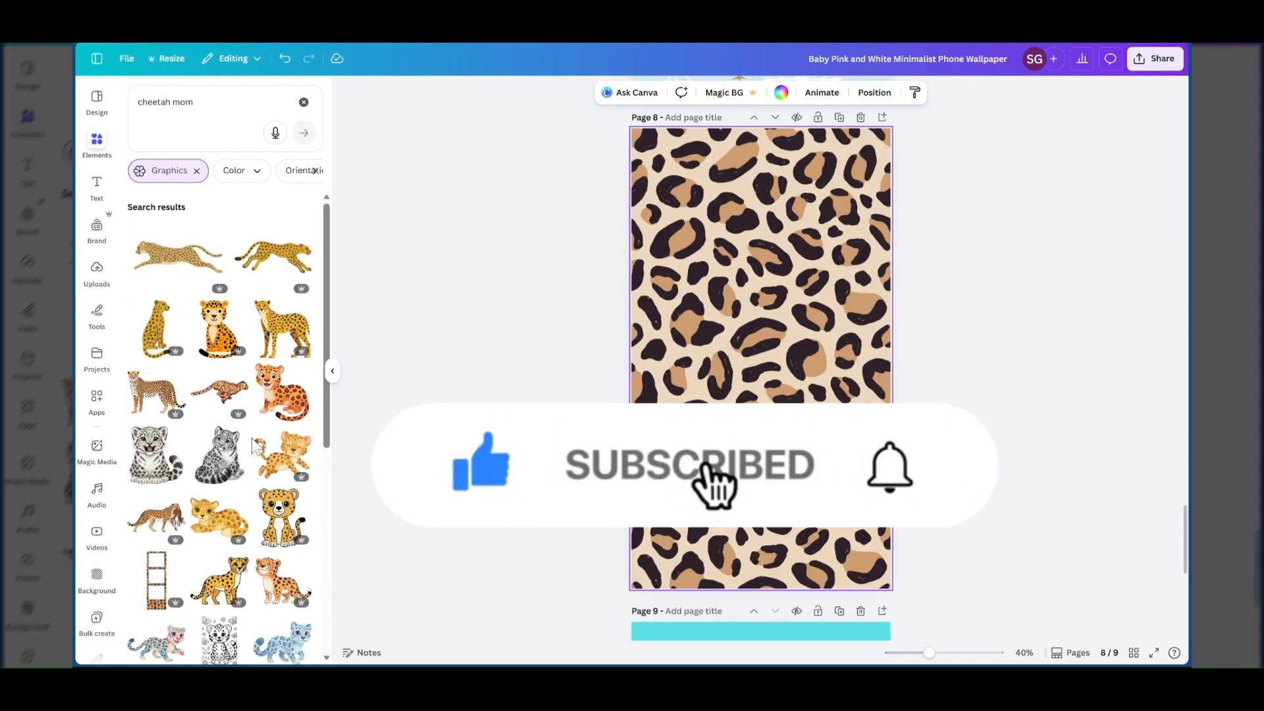
# Try the pink-bordered leopard star on the leopard page, enlarging and moving it, and delete it.
pyautogui.scroll(-10, 252, 438)
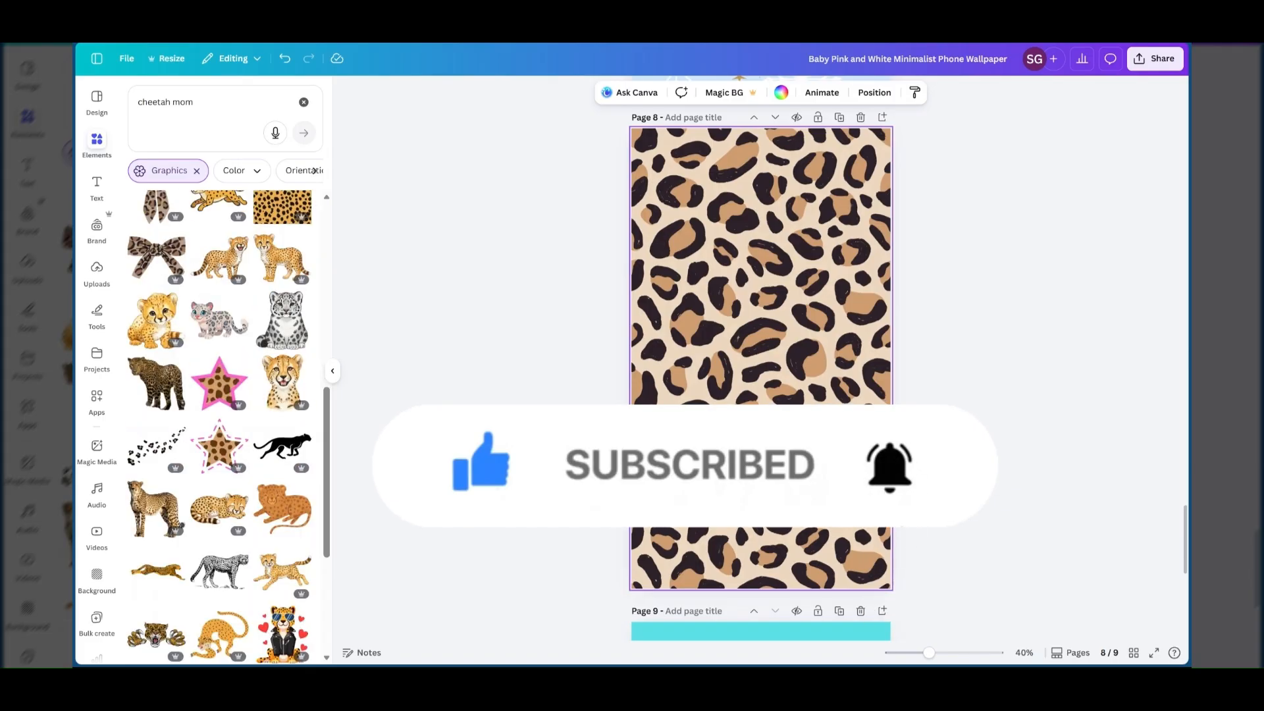
pyautogui.scroll(-3, 240, 450)
pyautogui.scroll(2, 241, 450)
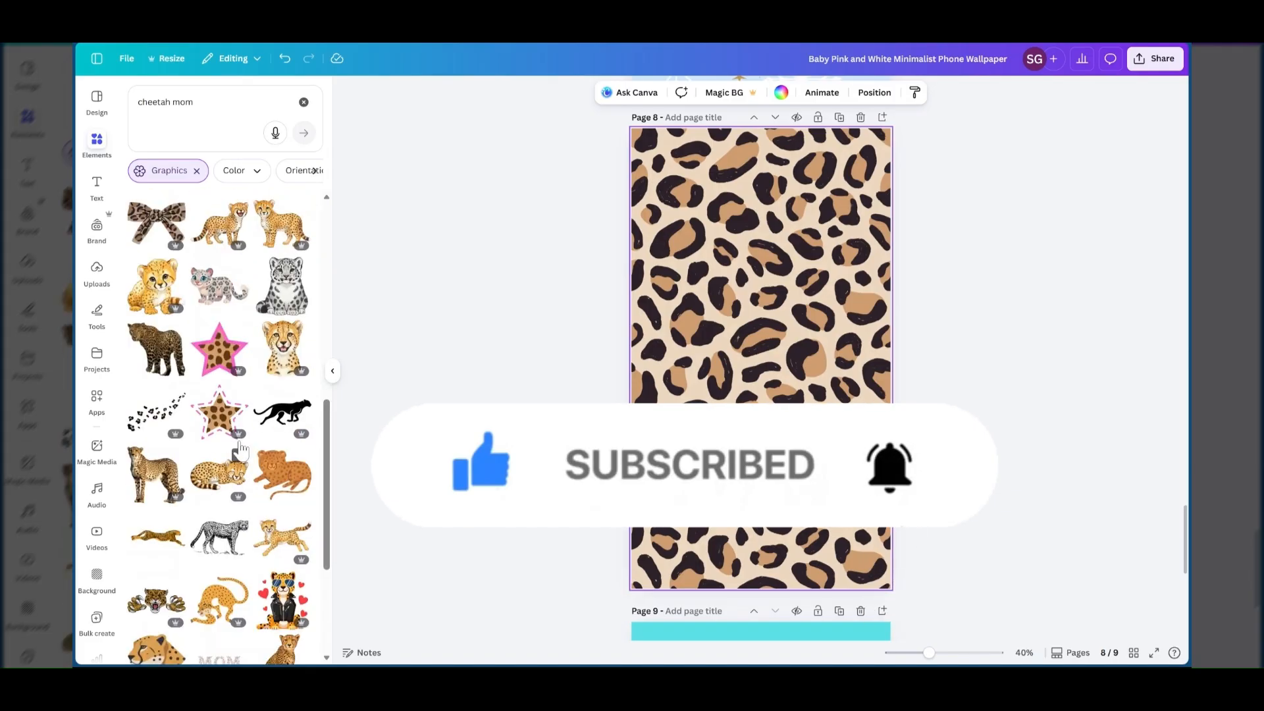
pyautogui.click(219, 348)
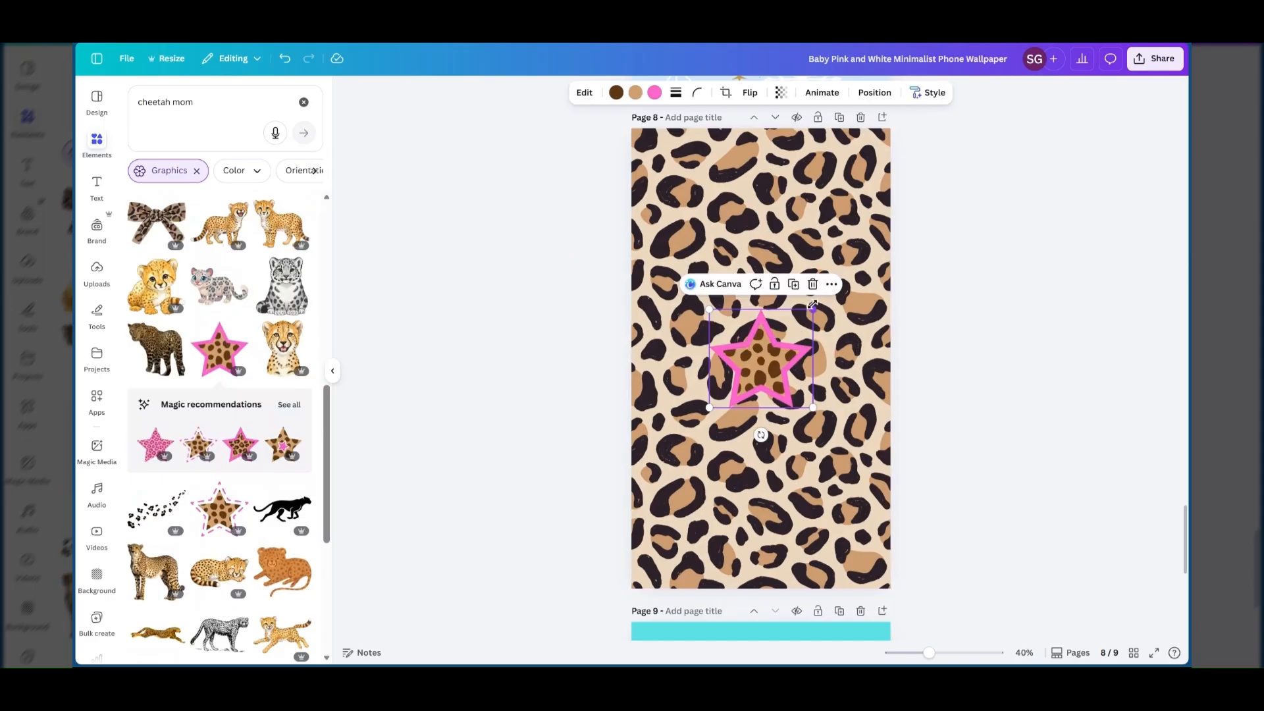
pyautogui.moveTo(813, 305); pyautogui.dragTo(909, 218)
pyautogui.moveTo(816, 318); pyautogui.dragTo(794, 351)
pyautogui.press('Delete')
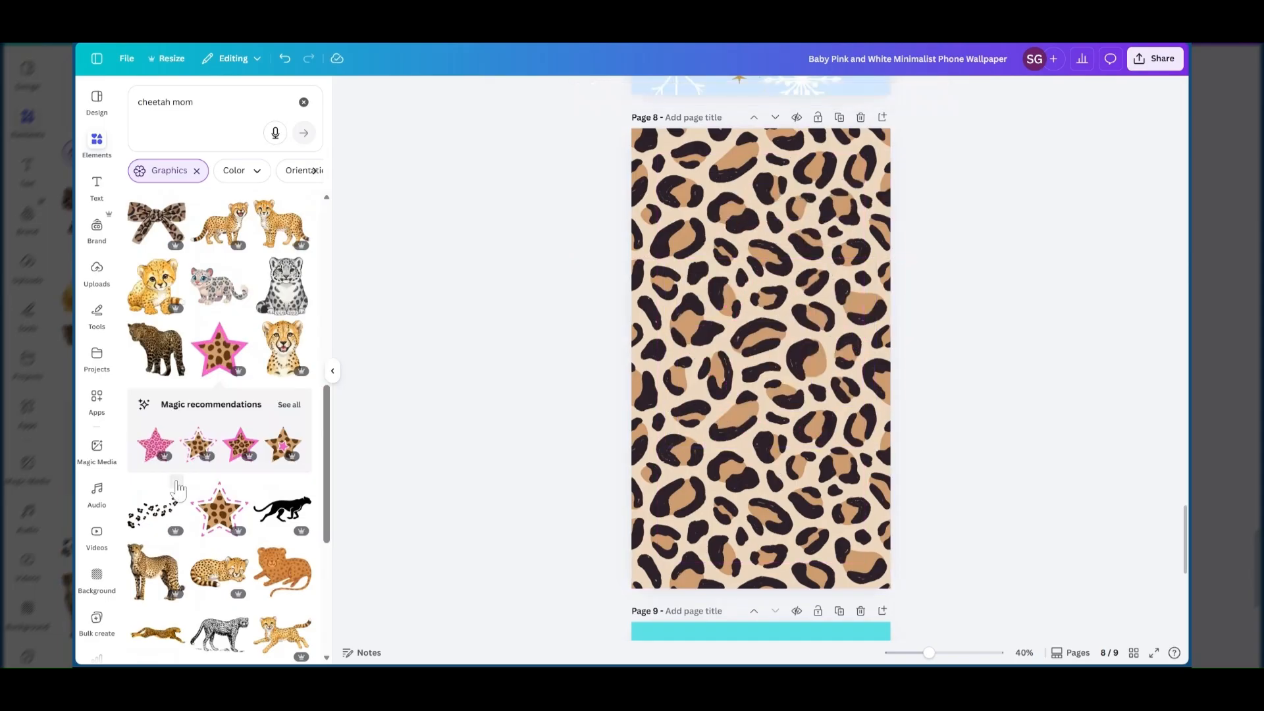
# Look through the "cheetah mom" graphics for one that suits the leopard page.
pyautogui.scroll(-5, 178, 489)
pyautogui.scroll(-3, 177, 488)
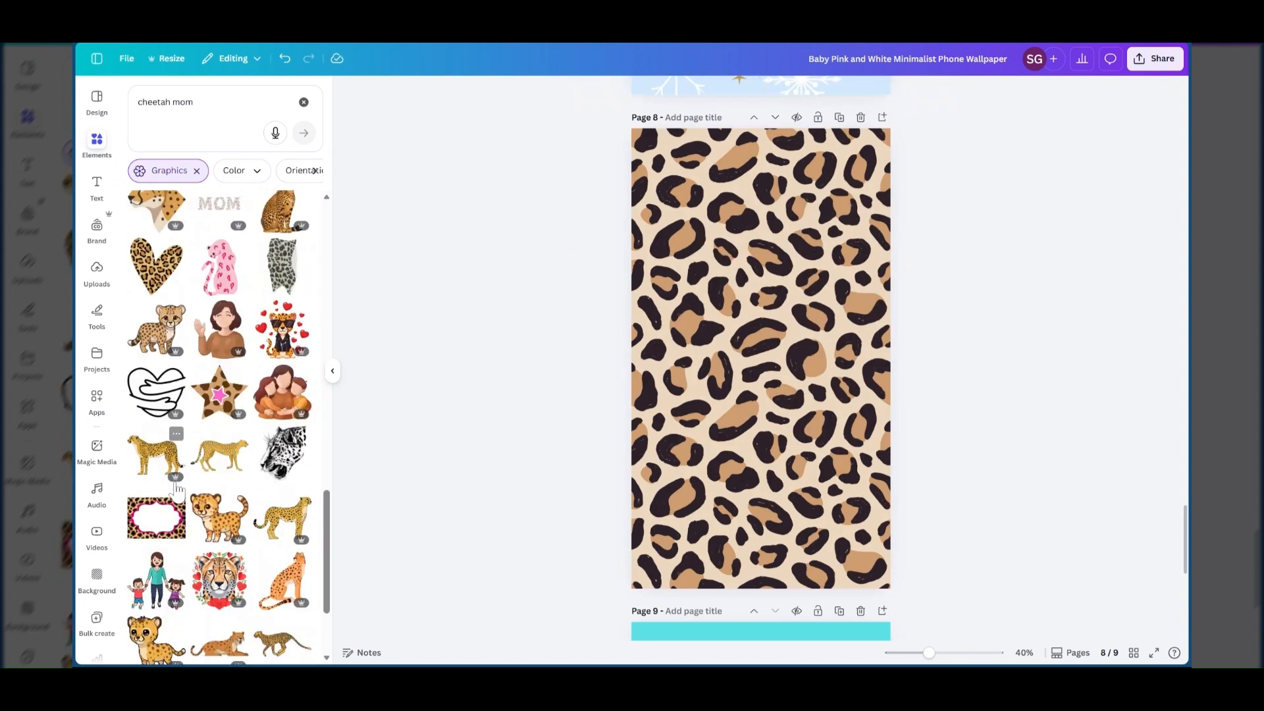
pyautogui.scroll(-2, 176, 489)
pyautogui.scroll(-4, 219, 428)
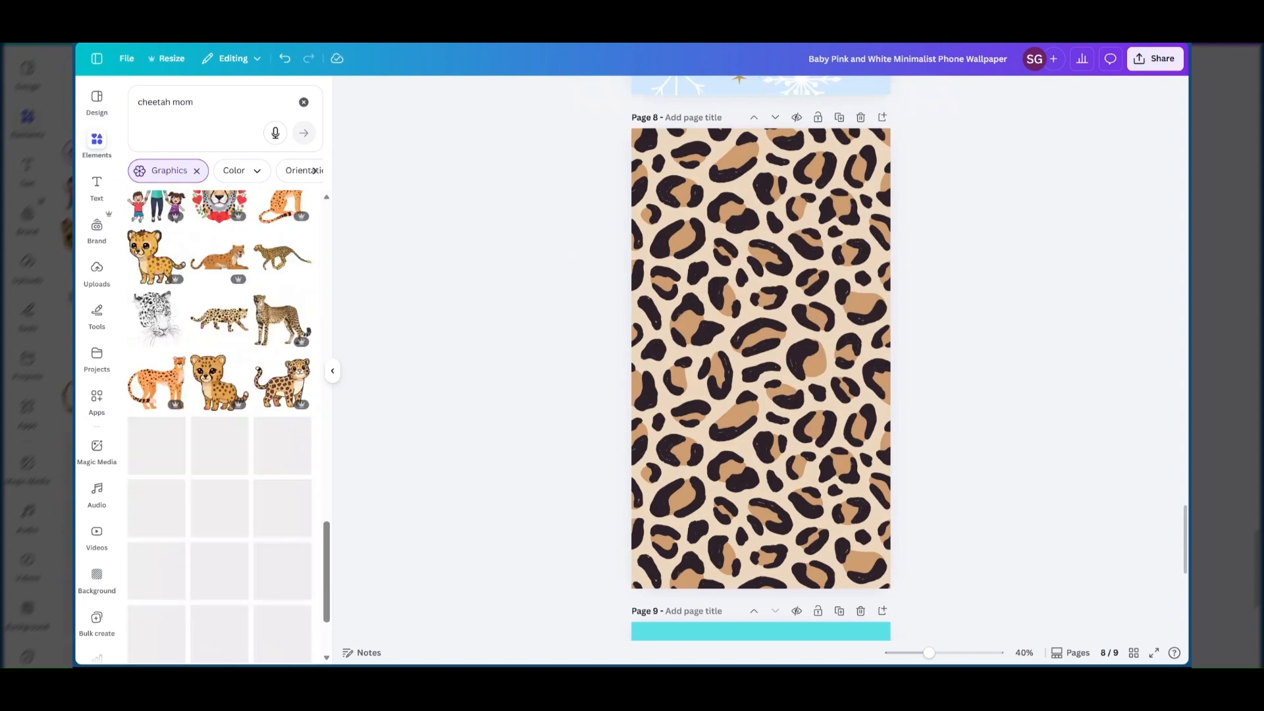
pyautogui.scroll(-2, 158, 497)
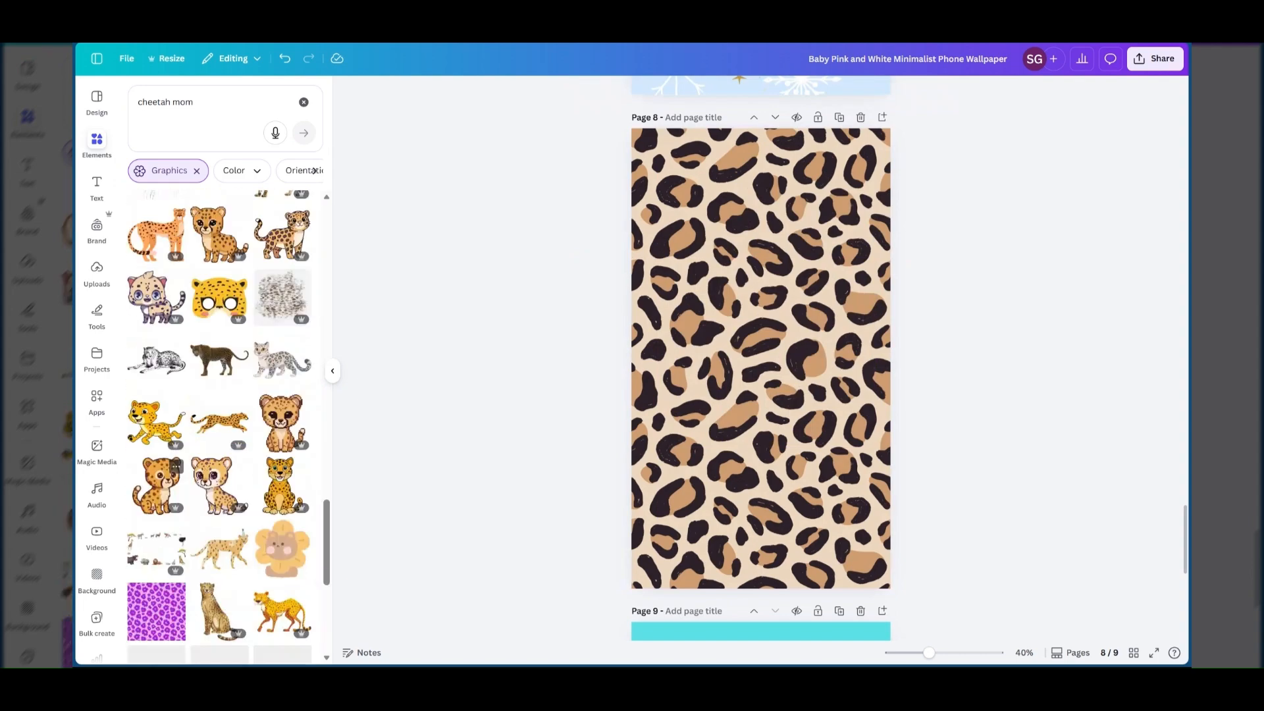
pyautogui.scroll(-5, 158, 477)
pyautogui.scroll(-1, 199, 374)
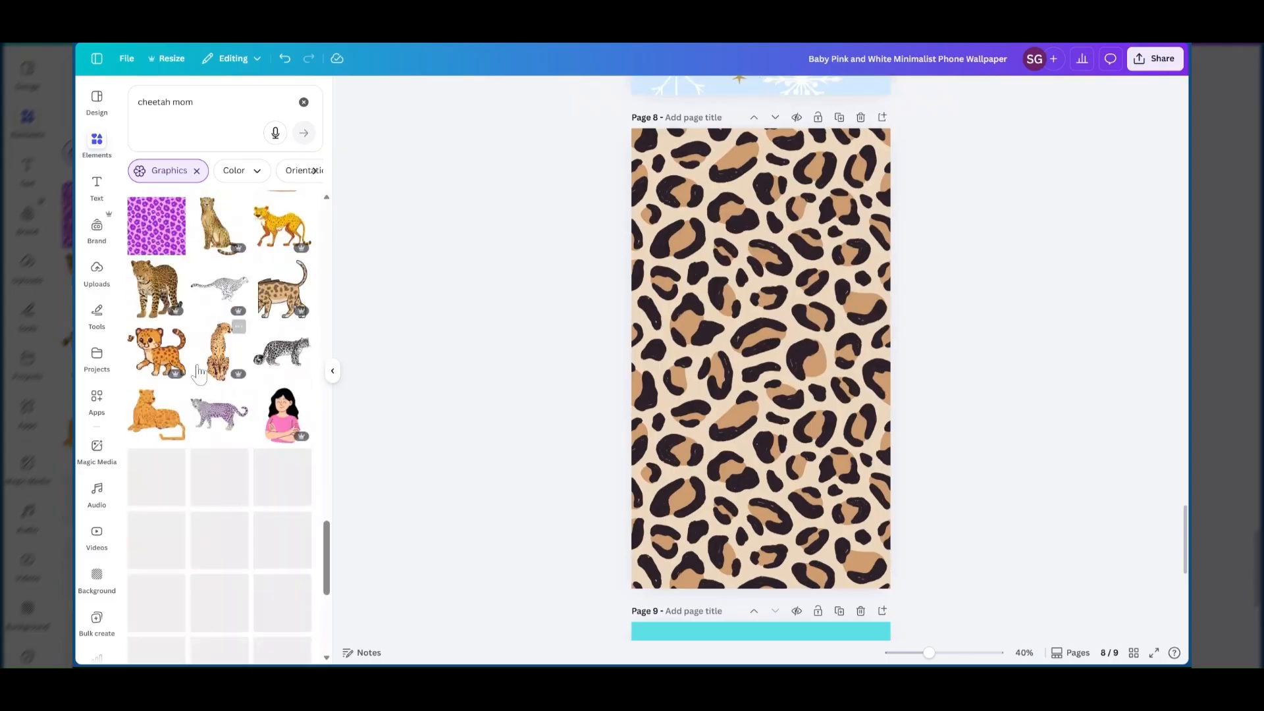
# Replace the element search with "mom life" and show all matching graphics.
pyautogui.click(304, 103)
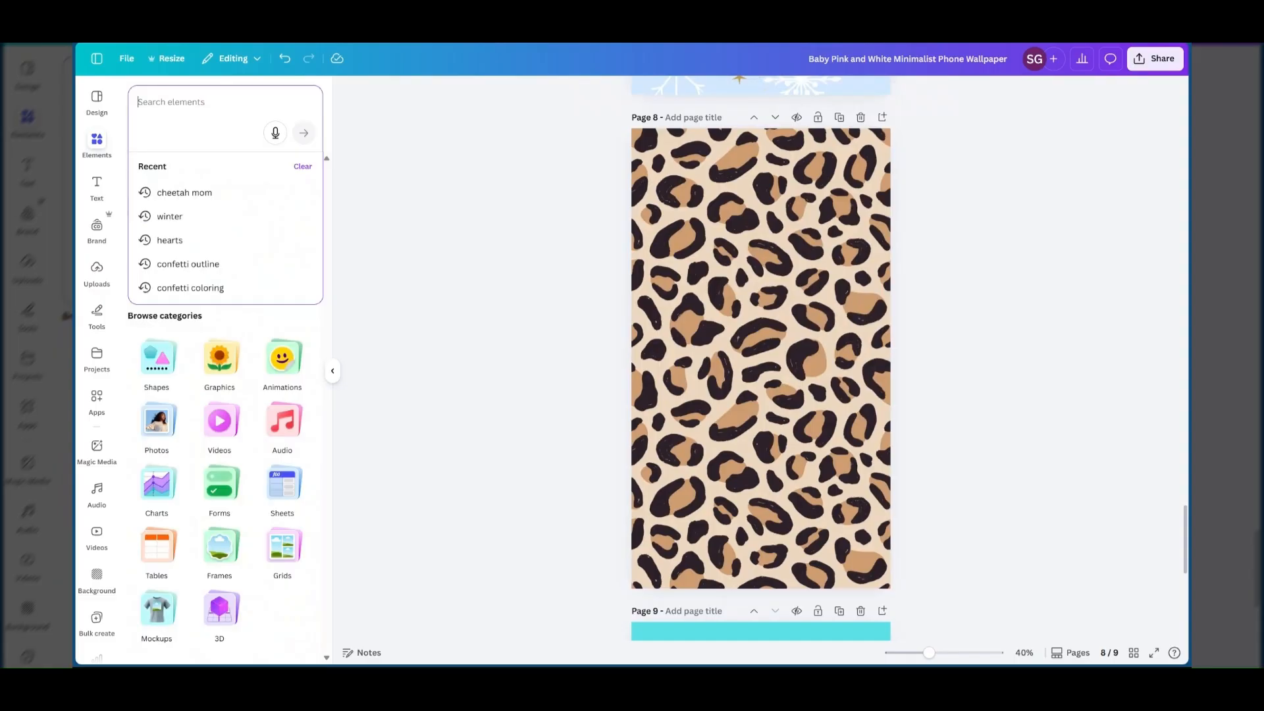
pyautogui.write('mom li')
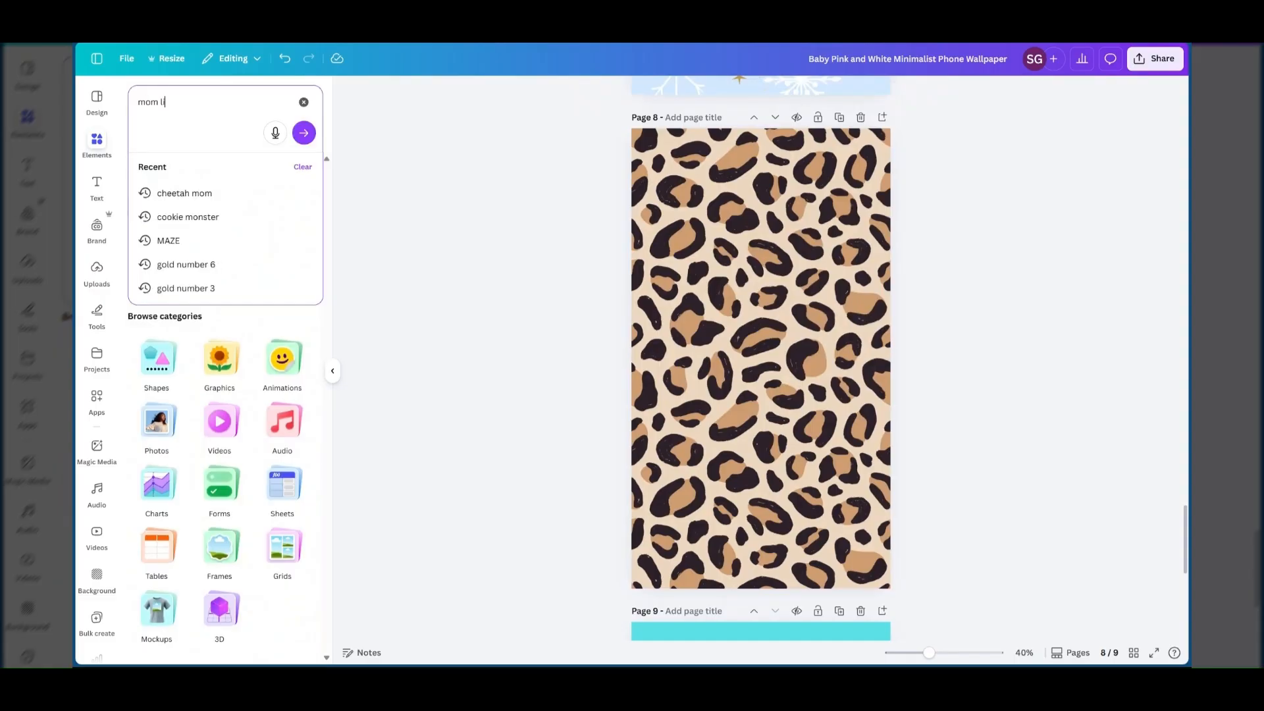
pyautogui.write('fe')
pyautogui.press('Return')
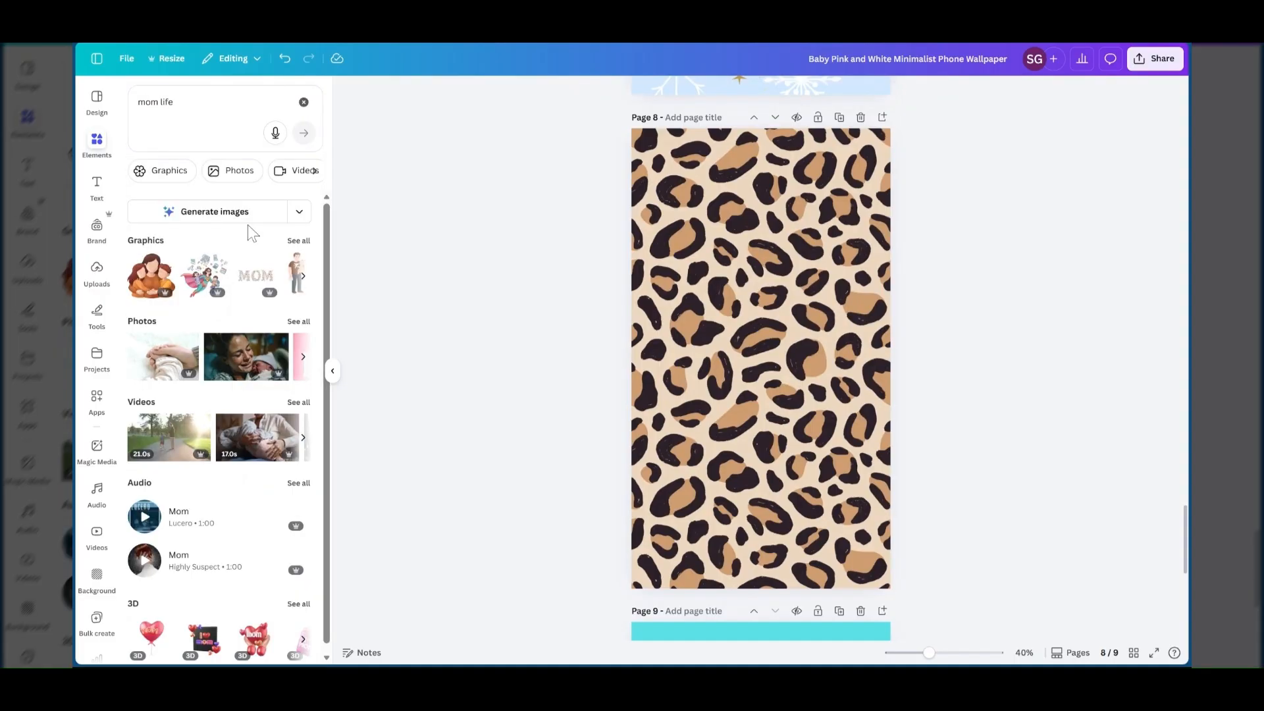
pyautogui.click(296, 240)
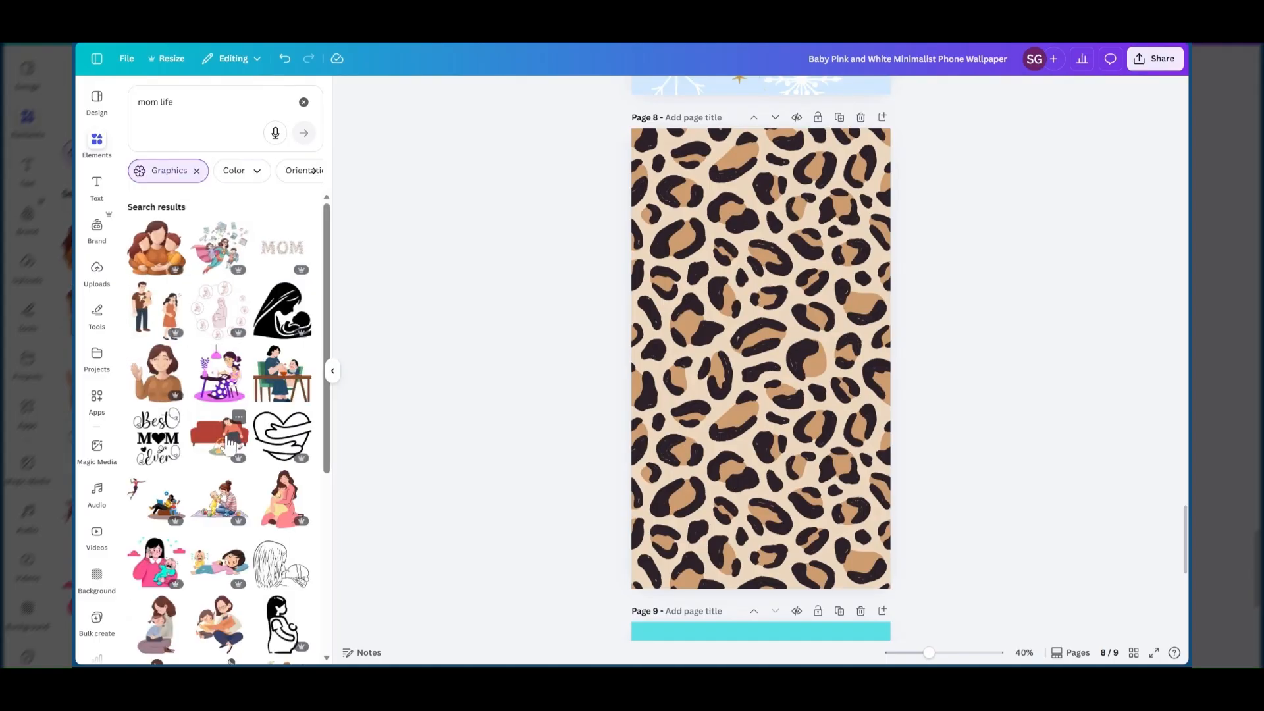
# Try the black "Best Mom Ever" lettering graphic on the leopard page and delete it.
pyautogui.click(166, 445)
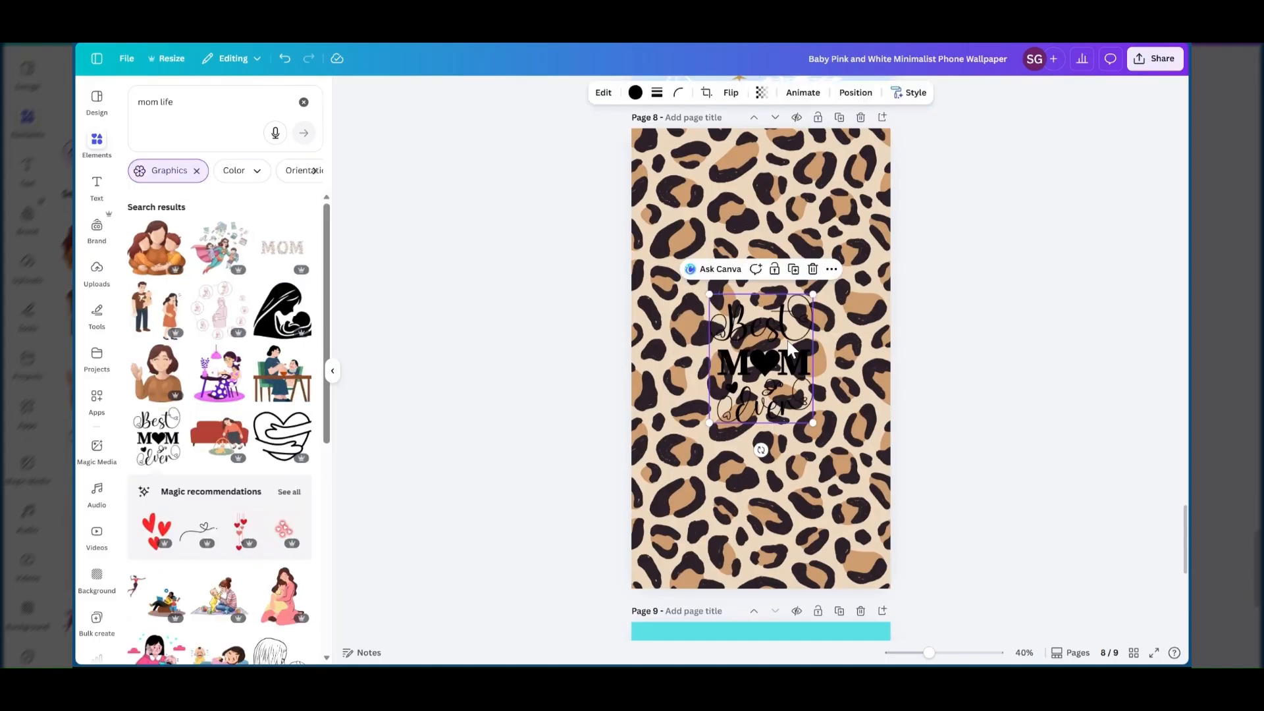
pyautogui.press('Delete')
# Add the pink MOM trophy graphic to the leopard page, enlarge it and place it near the page's centre.
pyautogui.scroll(-4, 209, 382)
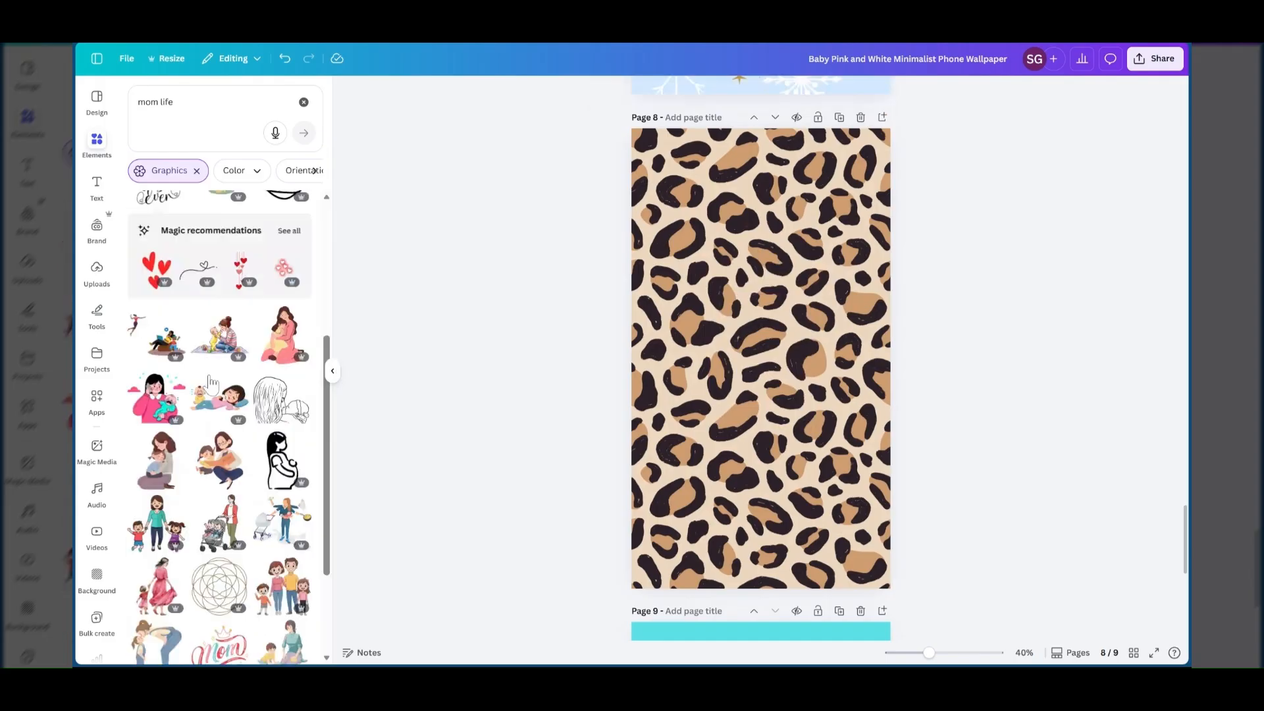
pyautogui.scroll(-3, 209, 382)
pyautogui.scroll(-4, 210, 381)
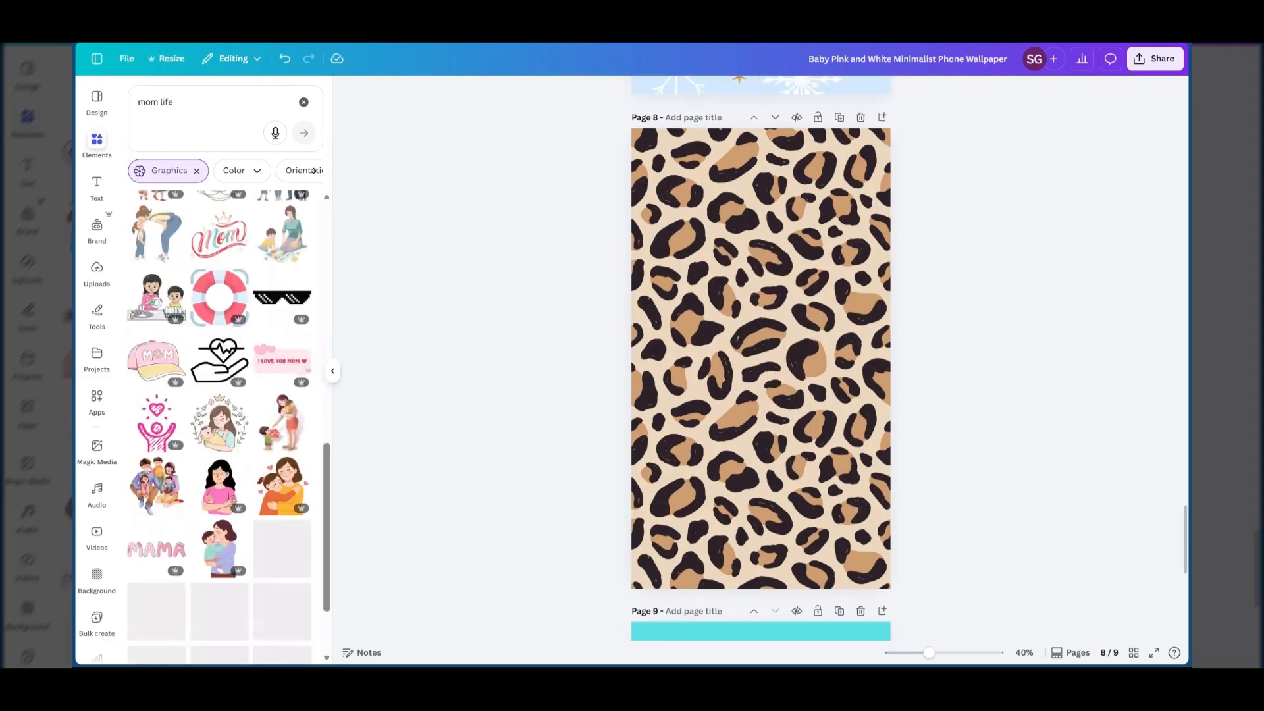
pyautogui.scroll(-2, 190, 428)
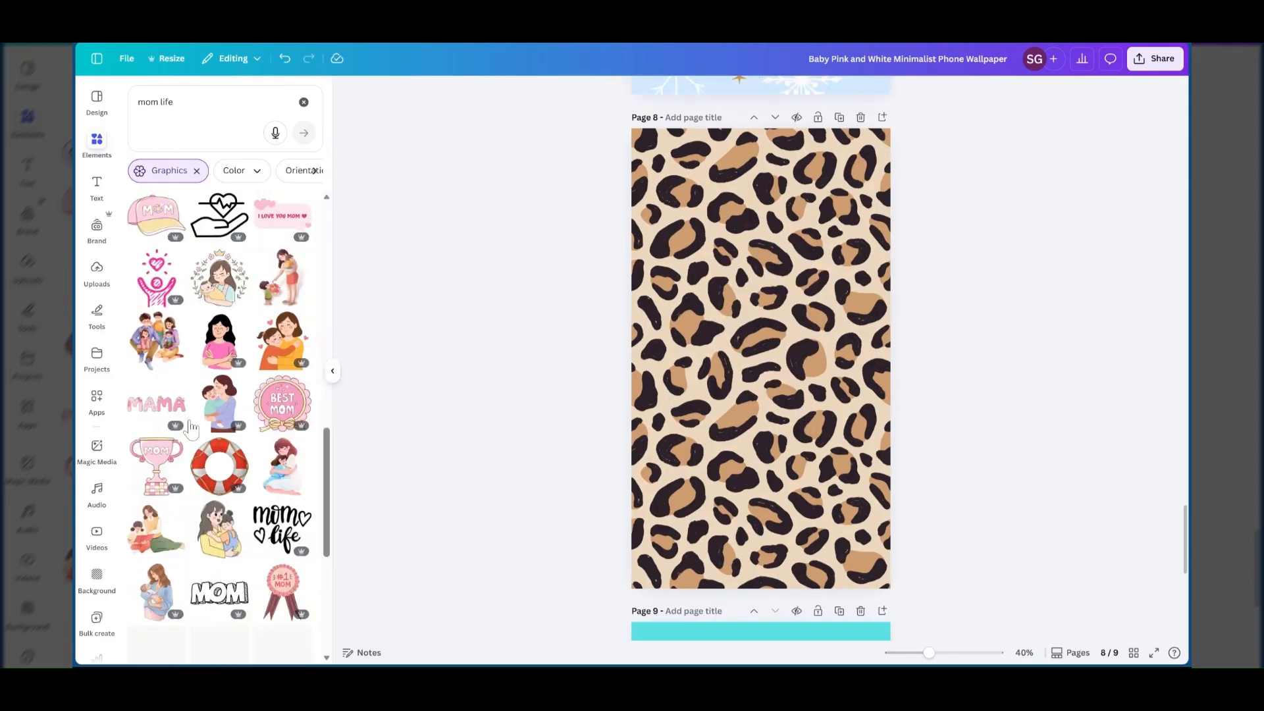
pyautogui.scroll(-1, 190, 429)
pyautogui.click(156, 405)
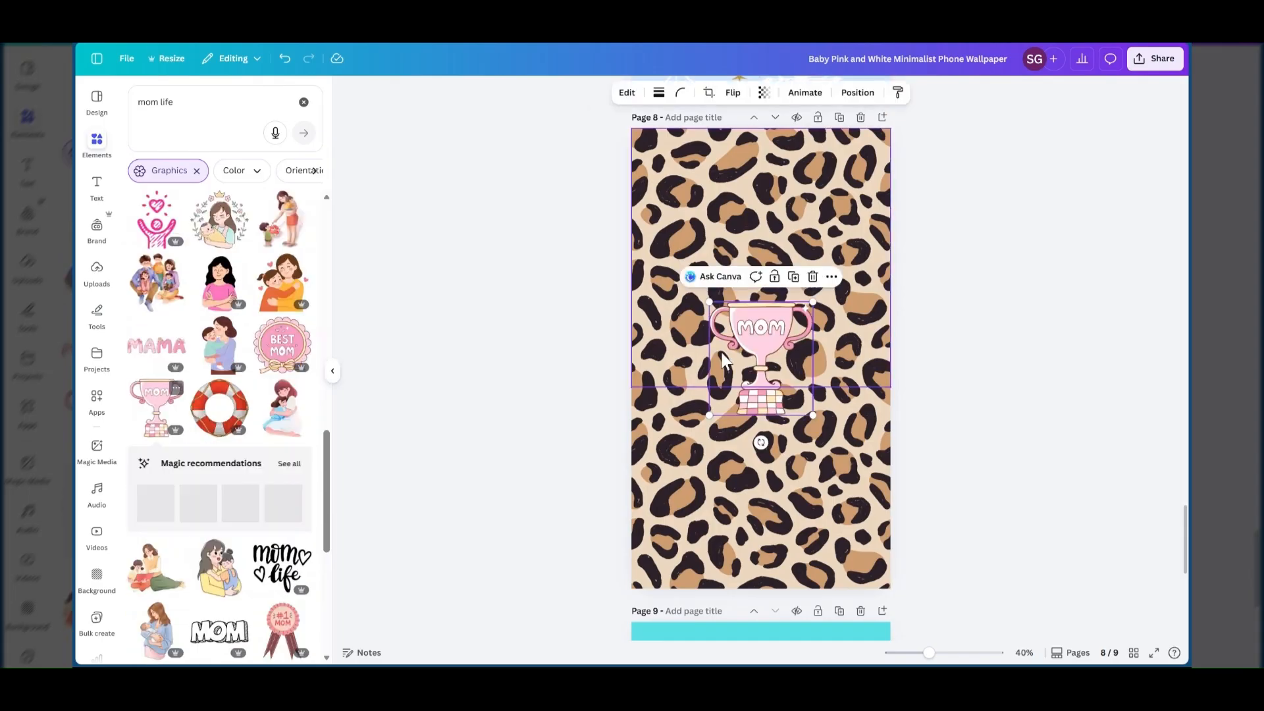
pyautogui.moveTo(814, 304); pyautogui.dragTo(887, 181)
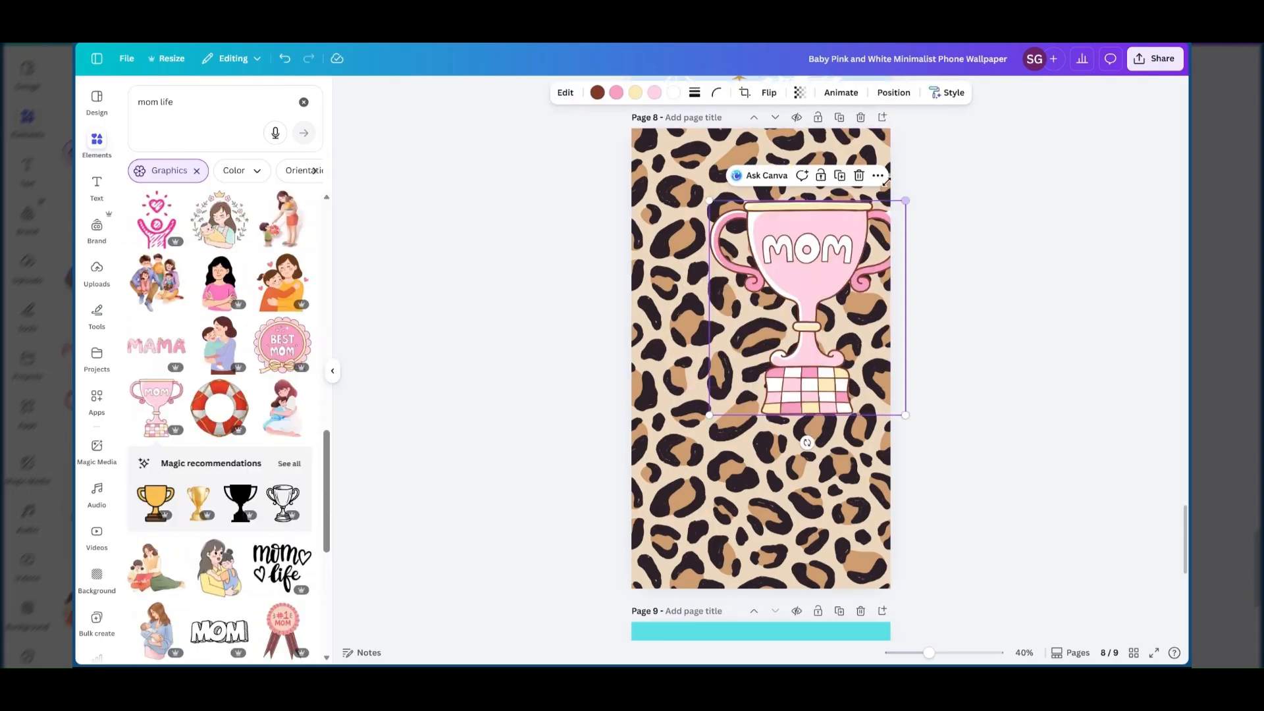
pyautogui.moveTo(810, 310); pyautogui.dragTo(764, 360)
pyautogui.click(618, 307)
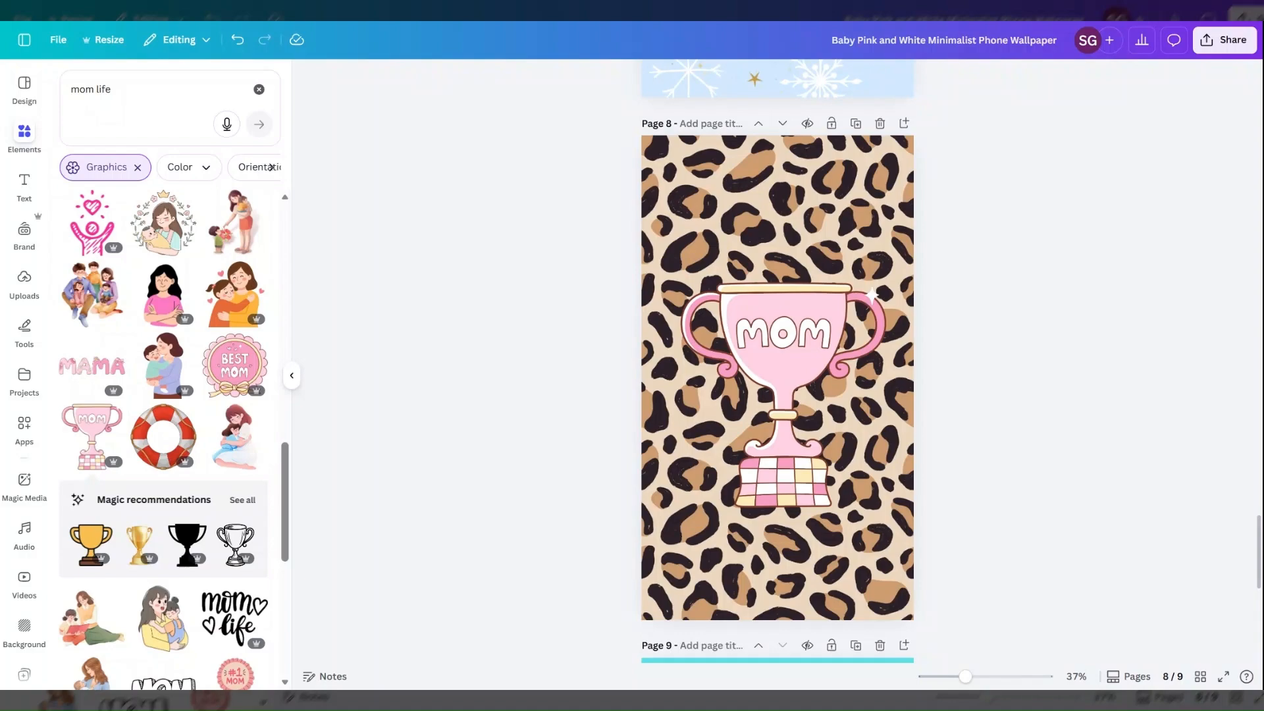
# Enlarge the MOM trophy to span most of the leopard page's width and recentre it on the page.
pyautogui.click(869, 310)
pyautogui.moveTo(886, 285); pyautogui.dragTo(904, 245)
pyautogui.moveTo(789, 349)
pyautogui.mouseDown()
pyautogui.moveTo(767, 356)
pyautogui.moveTo(772, 365)
pyautogui.mouseUp()
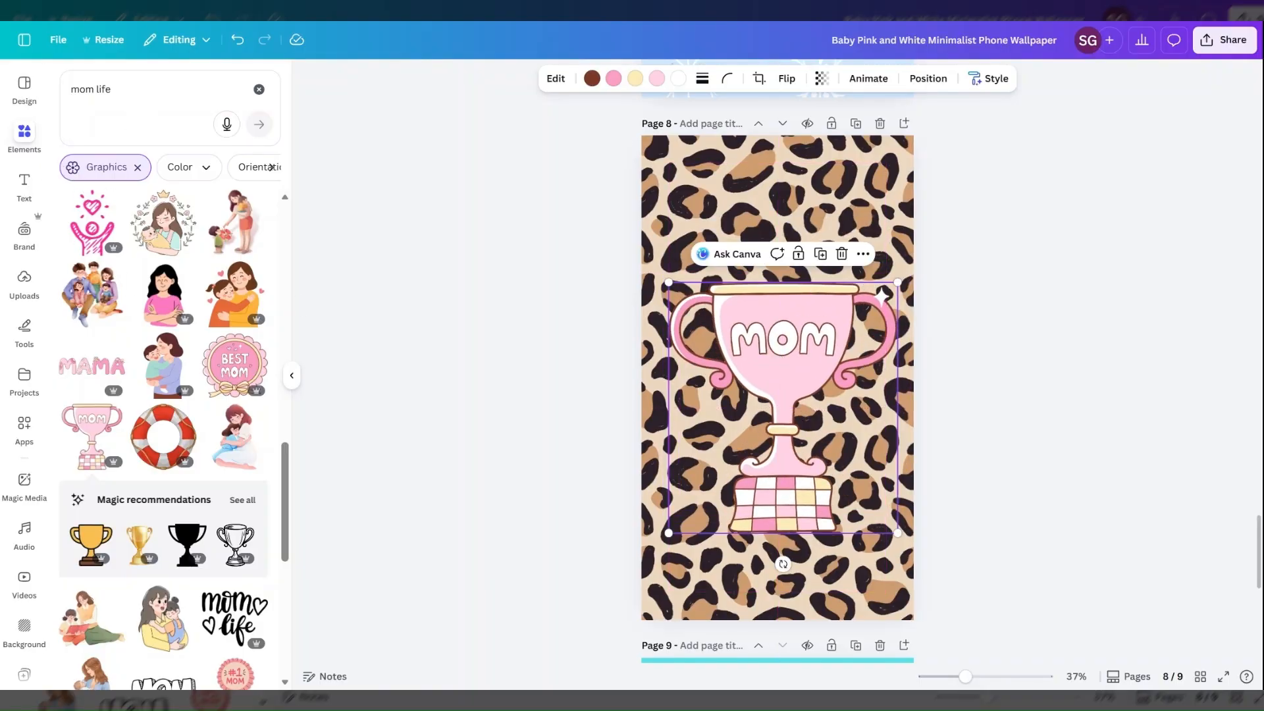
pyautogui.moveTo(795, 361); pyautogui.dragTo(791, 349)
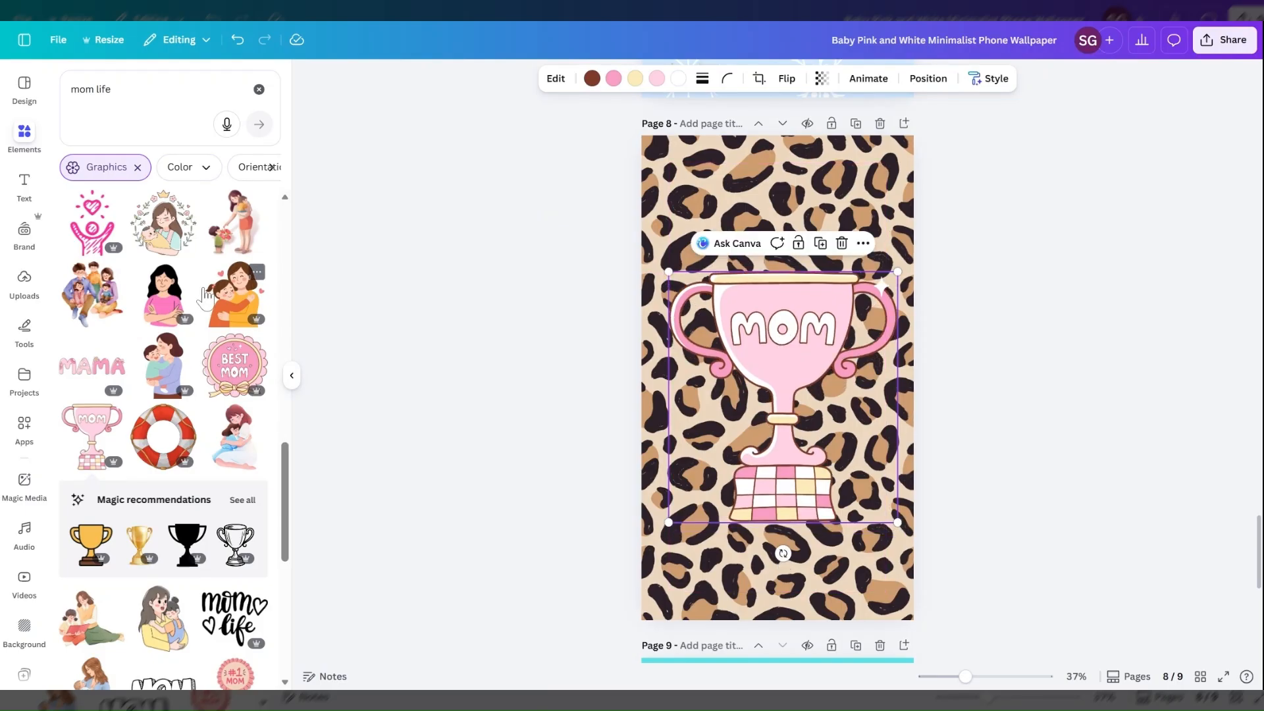